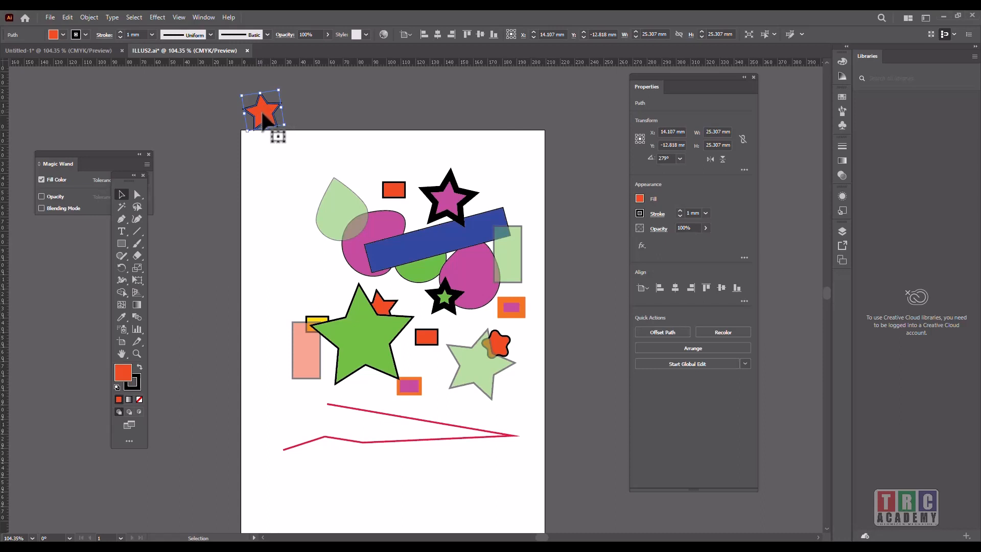
# Move the small red star further along above the artboard and place ruler guides near the artboard's top and left edges.
pyautogui.moveTo(263, 112); pyautogui.dragTo(355, 87)
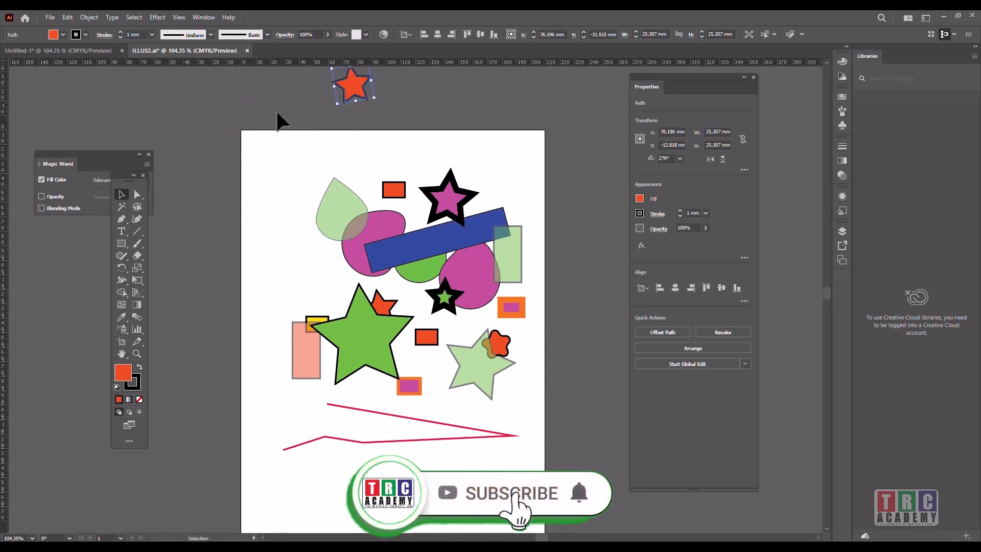
pyautogui.moveTo(479, 65); pyautogui.dragTo(472, 132)
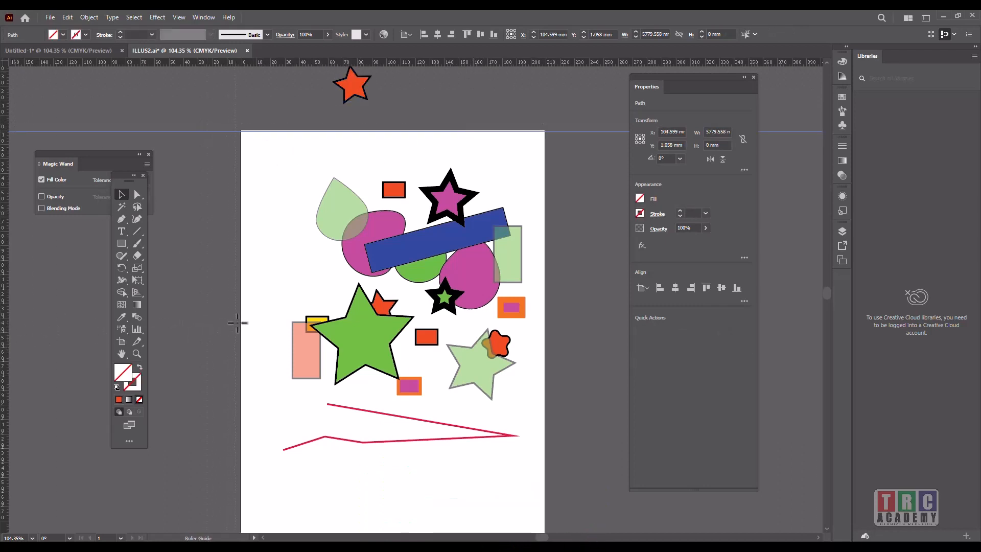
pyautogui.moveTo(242, 323); pyautogui.dragTo(242, 323)
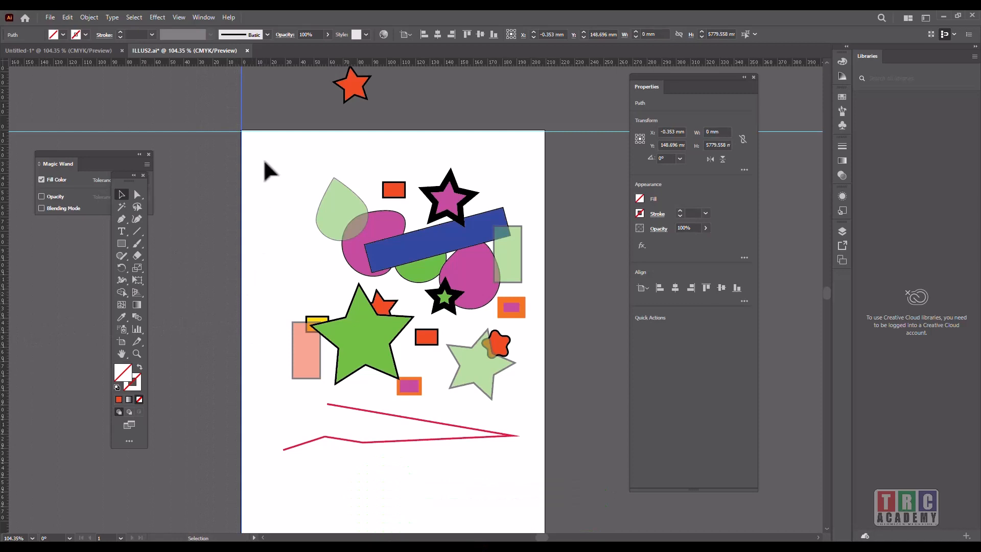
# Align the horizontal and vertical guides exactly with the artboard's top and left edges at its top-left corner.
pyautogui.click(136, 353)
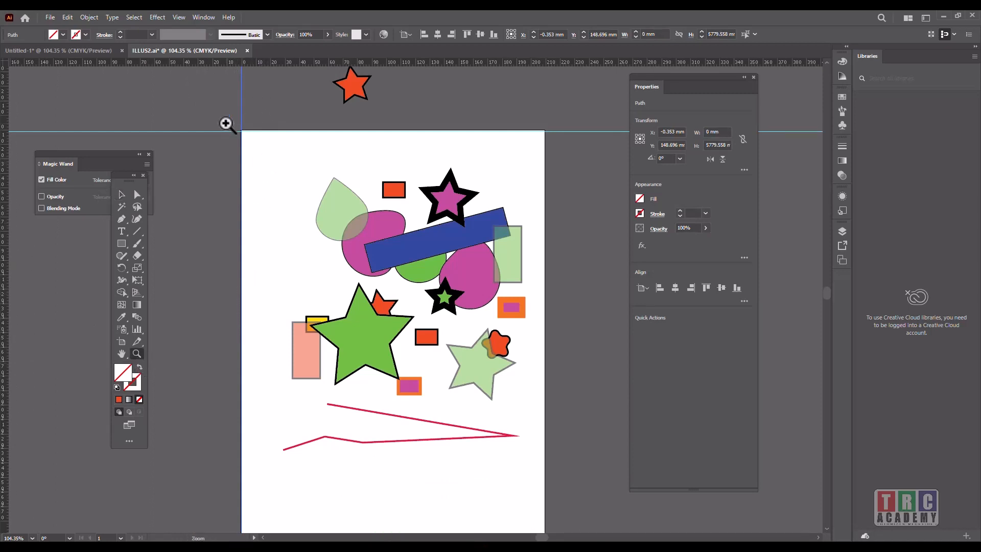
pyautogui.moveTo(225, 123); pyautogui.dragTo(553, 408)
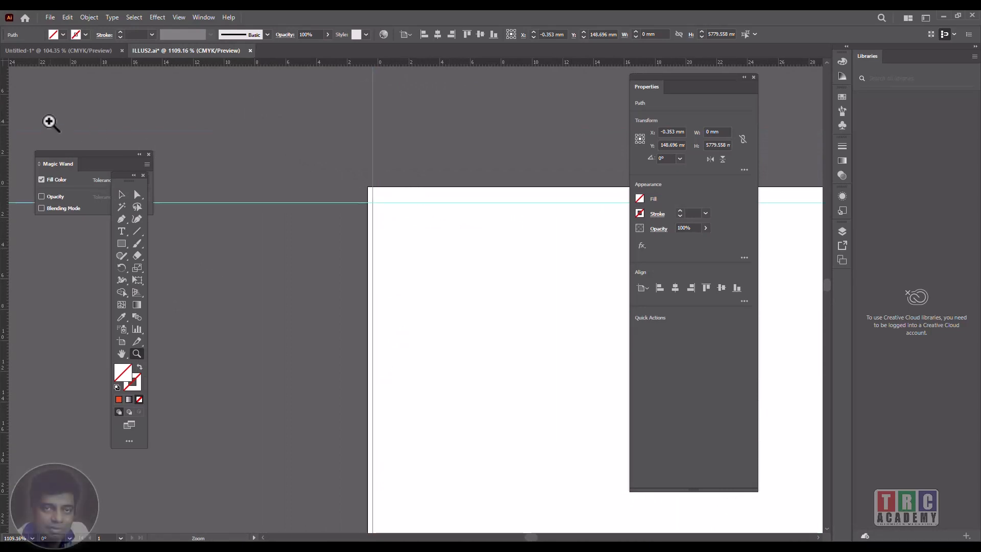
pyautogui.click(121, 195)
pyautogui.moveTo(305, 202); pyautogui.dragTo(311, 185)
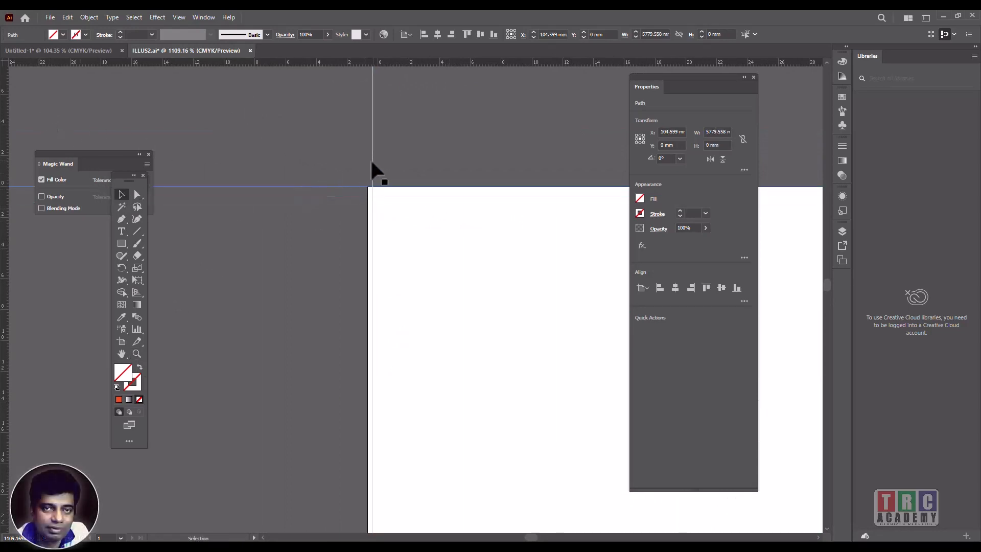
pyautogui.moveTo(371, 162); pyautogui.dragTo(367, 159)
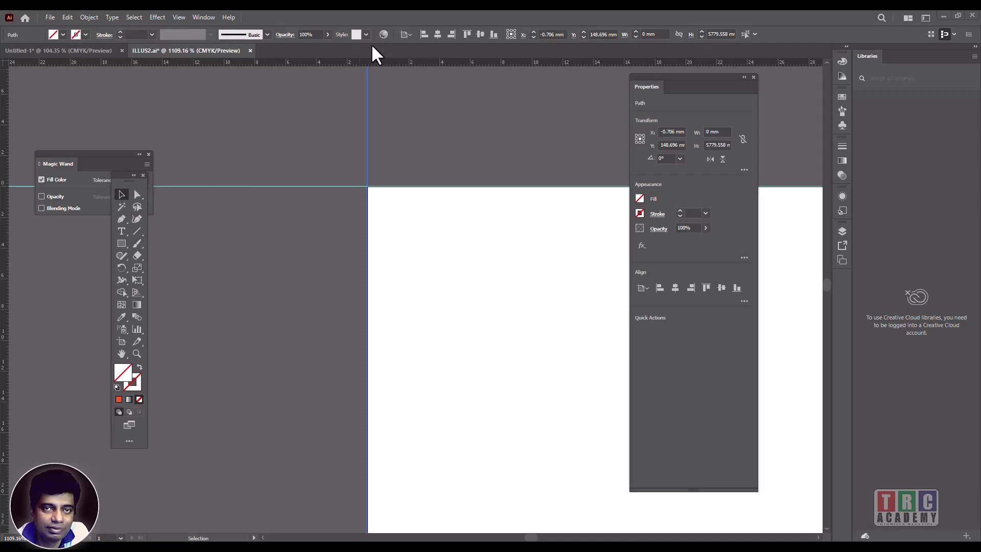
pyautogui.click(248, 209)
# Zoom out to view the whole artboard, fitting it to the window and showing it at 100%.
pyautogui.hotkey('ctrl', '-')
pyautogui.hotkey('ctrl', '-')
pyautogui.hotkey('ctrl', '-')
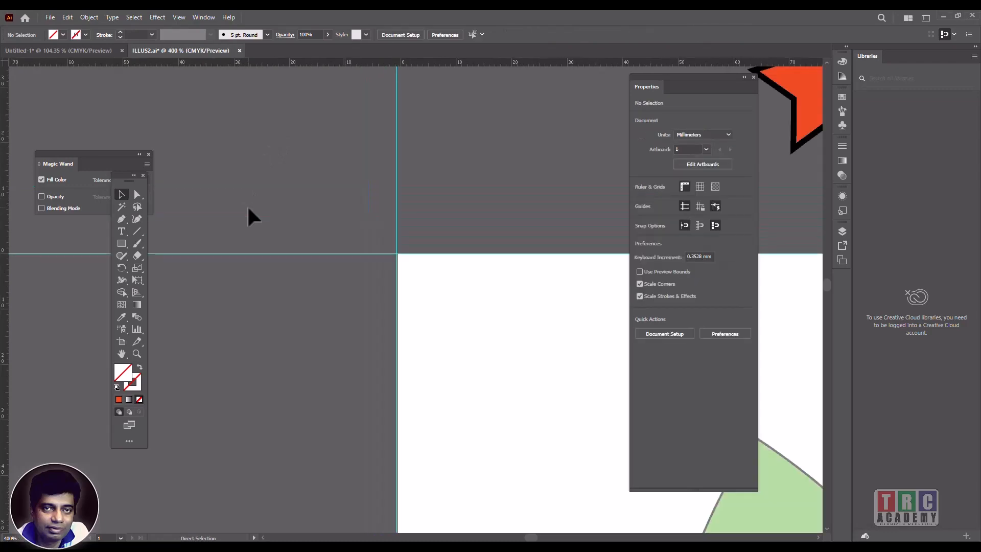
pyautogui.hotkey('ctrl', '-')
pyautogui.hotkey('ctrl', '-')
pyautogui.hotkey('ctrl', '-')
pyautogui.hotkey('ctrl', '-')
pyautogui.hotkey('ctrl', '-')
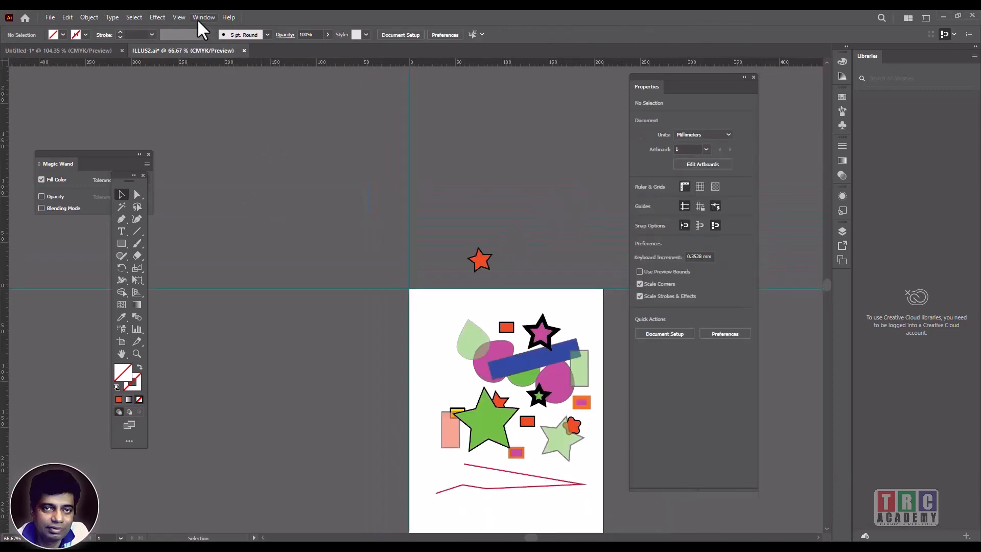
pyautogui.click(178, 17)
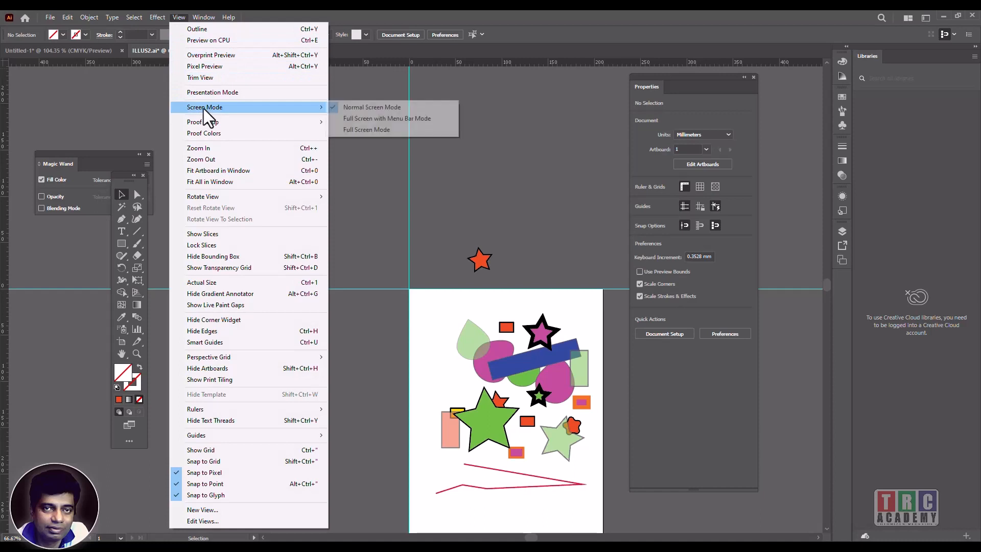
pyautogui.click(213, 170)
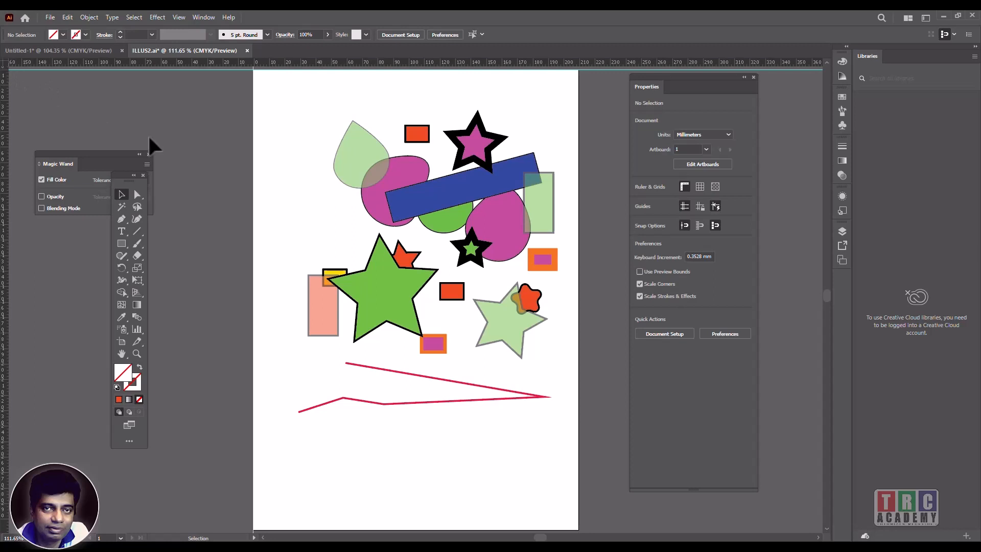
pyautogui.hotkey('ctrl', '1')
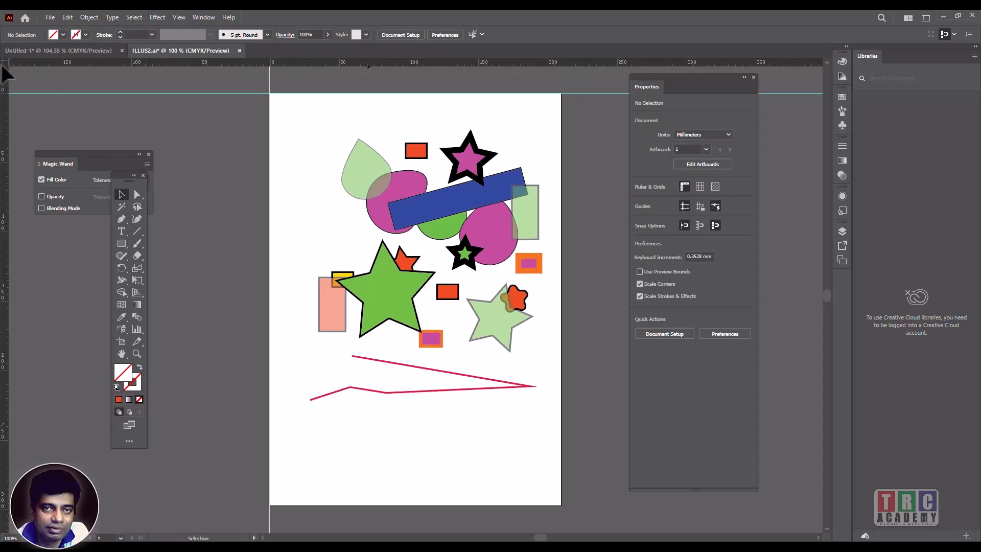
# Move the ruler origin to the blue rectangle's lower-left area and return it to the guide intersection at the artboard's top-left corner.
pyautogui.moveTo(4, 63); pyautogui.dragTo(390, 203)
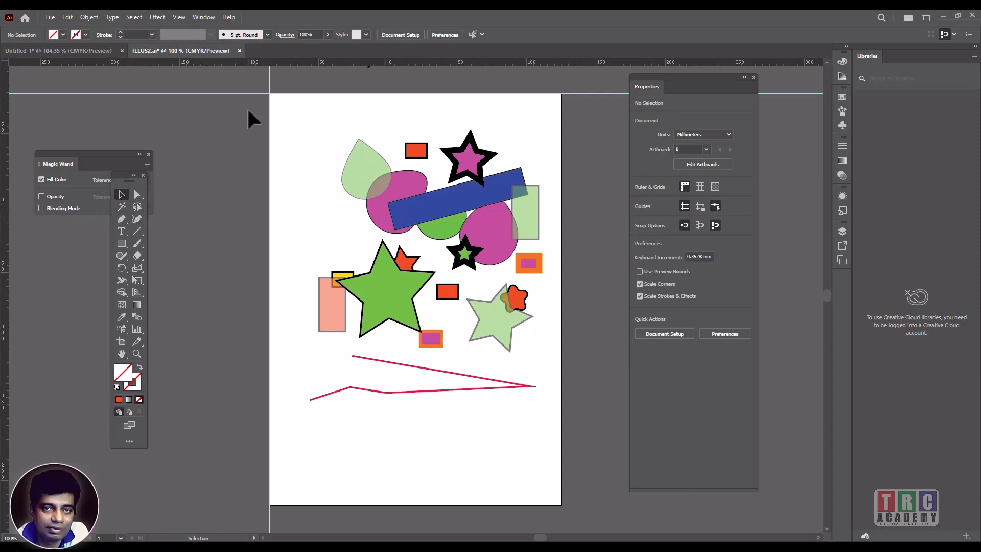
pyautogui.moveTo(19, 77); pyautogui.dragTo(270, 94)
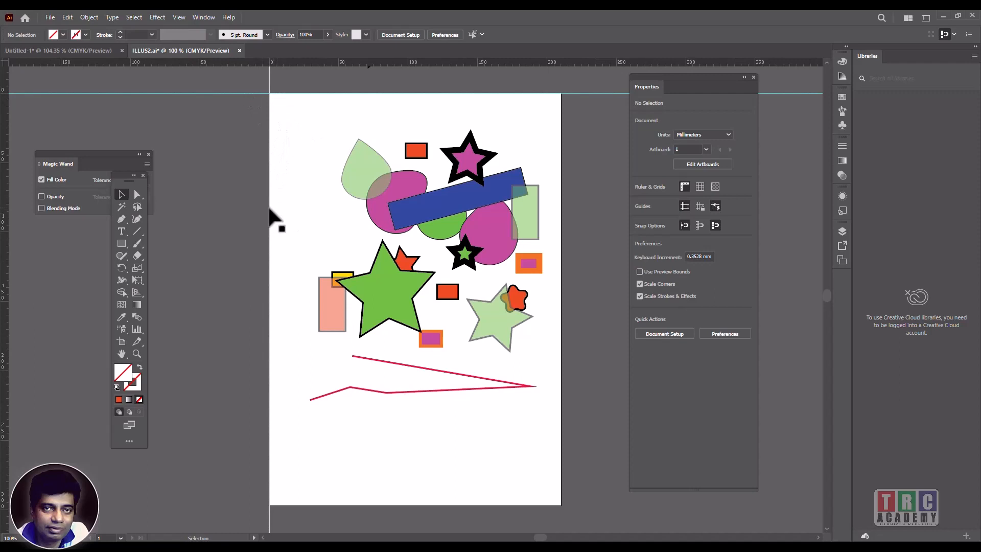
# Select the large green star and set the General and Stroke units to Centimeters in the preferences.
pyautogui.click(386, 299)
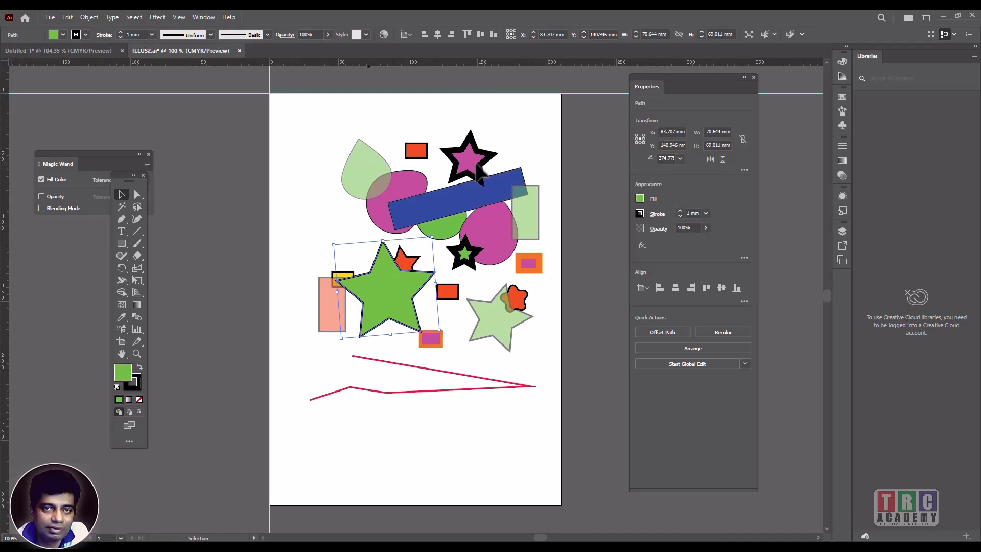
pyautogui.click(66, 17)
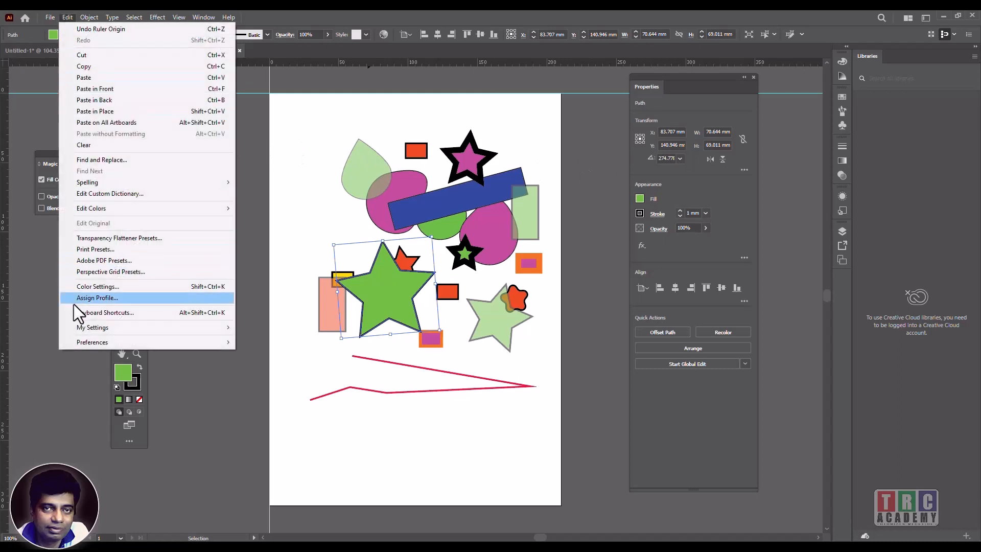
pyautogui.moveTo(84, 338)
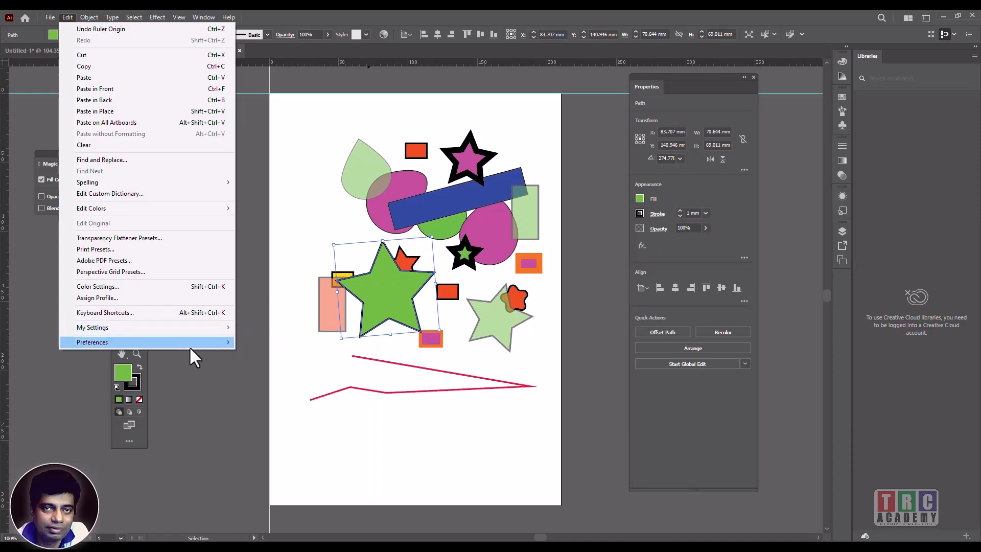
pyautogui.moveTo(190, 342)
pyautogui.click(272, 375)
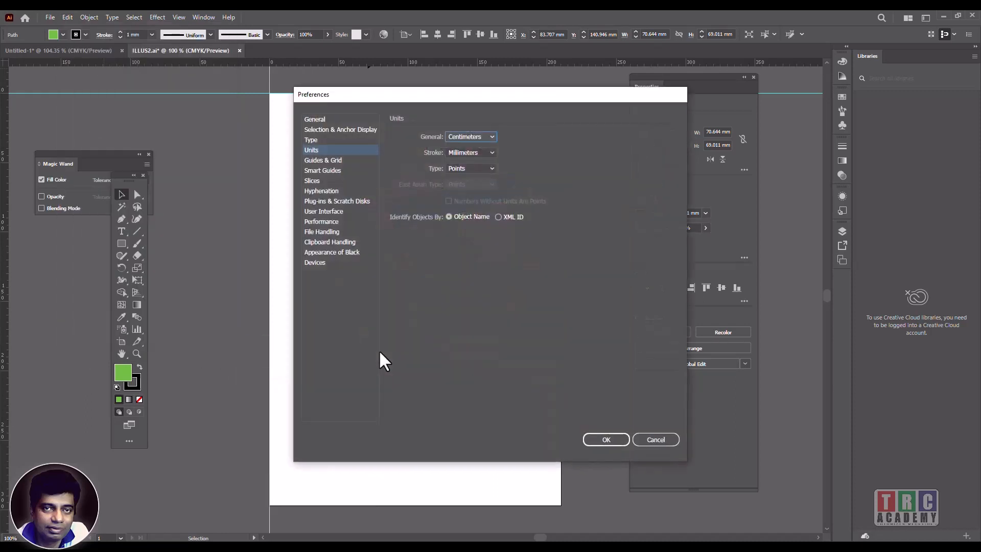
pyautogui.click(491, 138)
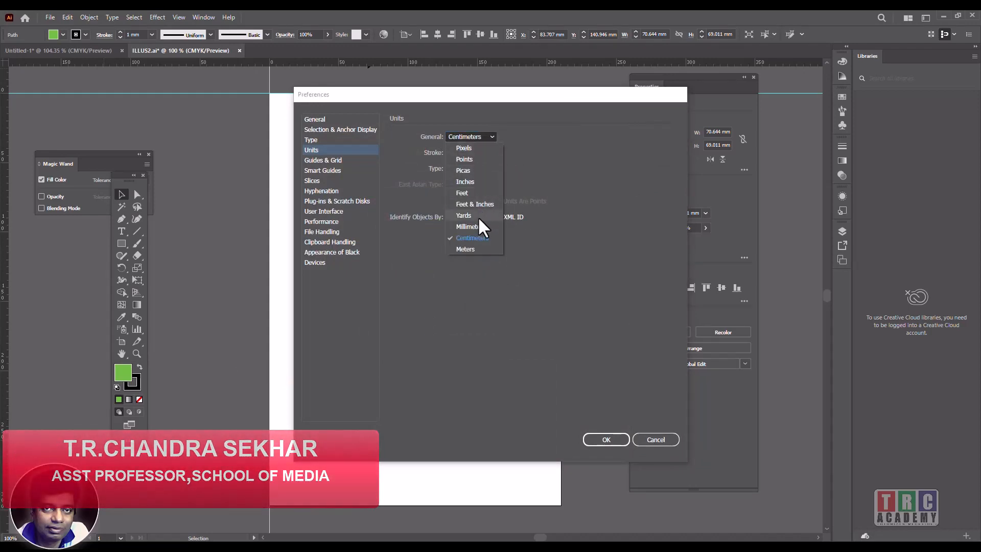
pyautogui.click(477, 237)
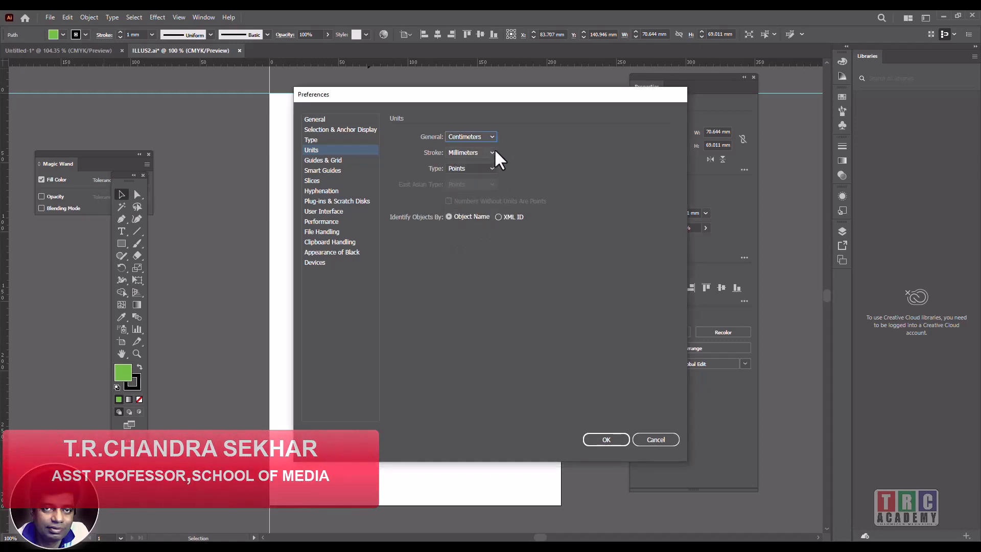
pyautogui.click(492, 152)
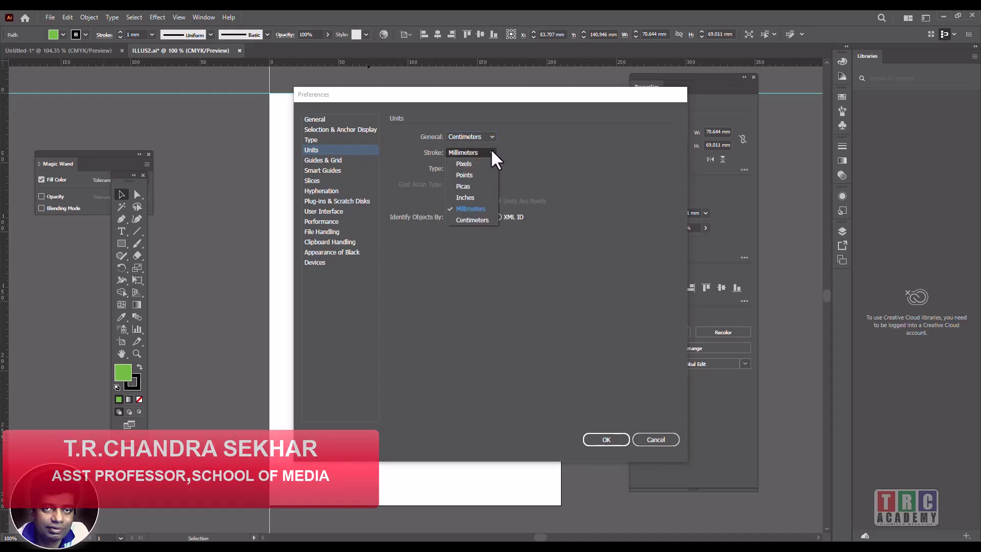
pyautogui.click(474, 216)
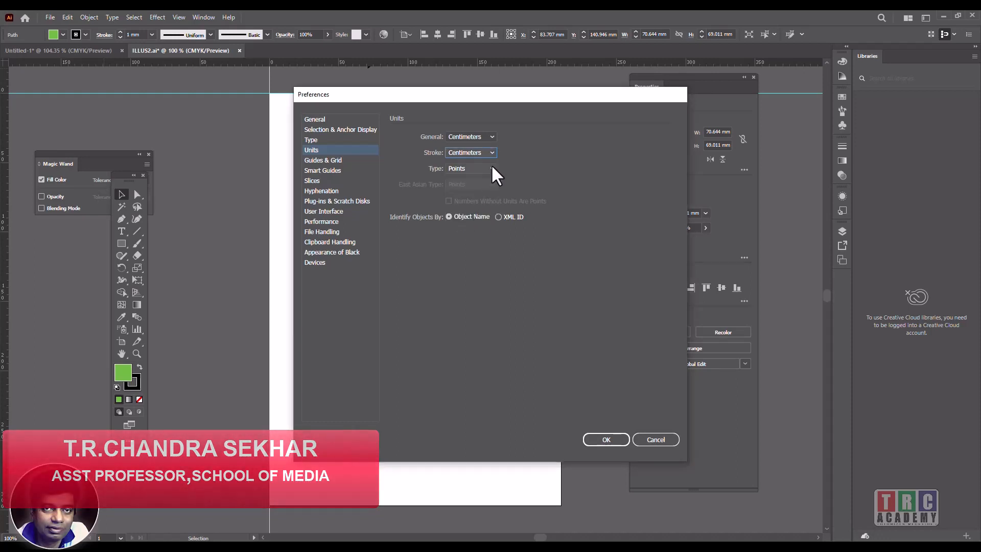
# Try Millimeters for the Type units, set them back to Points and apply the units preferences.
pyautogui.click(490, 167)
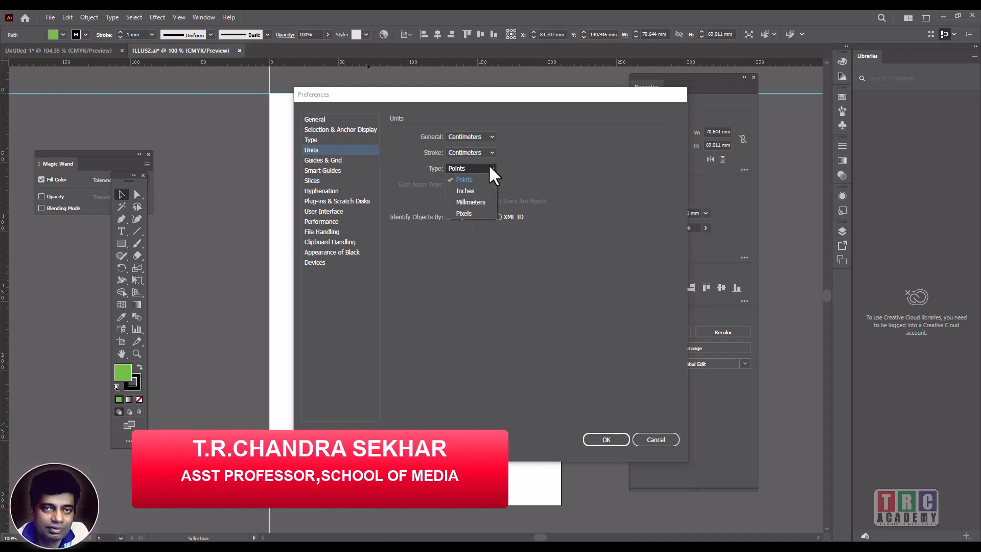
pyautogui.click(481, 200)
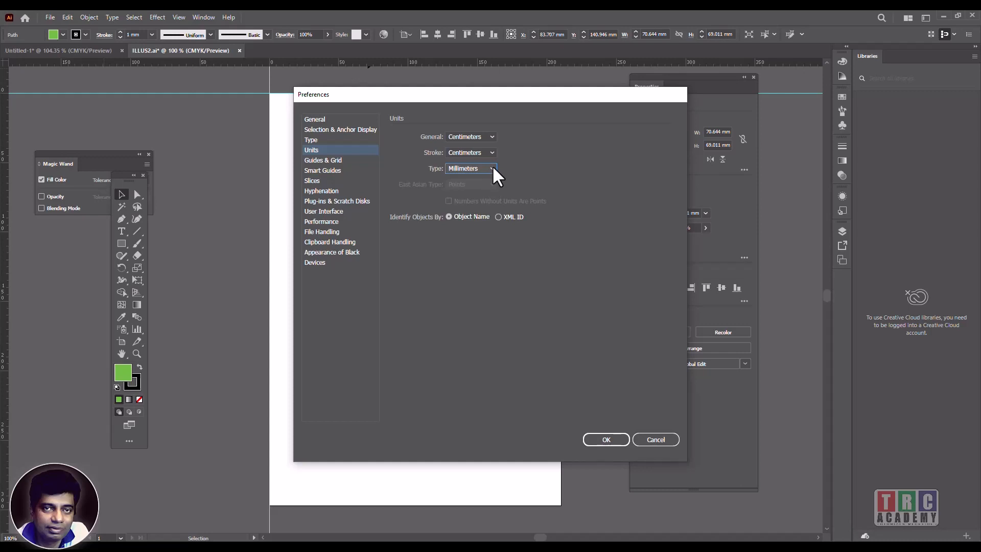
pyautogui.click(492, 168)
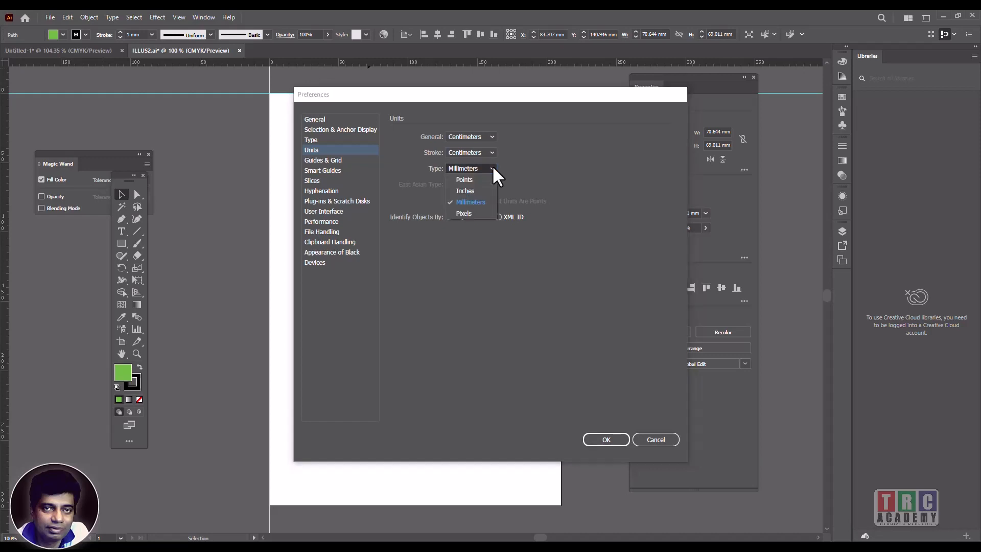
pyautogui.click(470, 178)
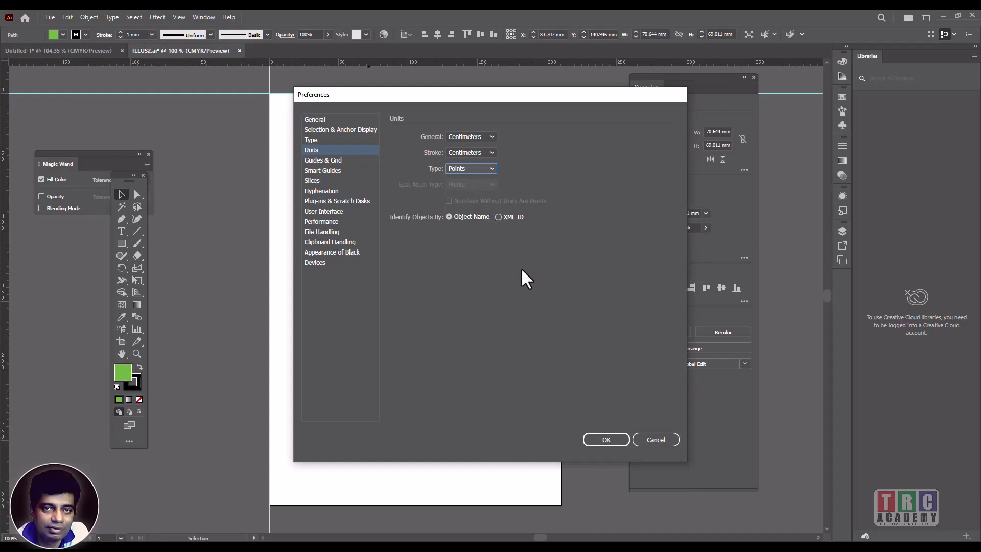
pyautogui.click(602, 440)
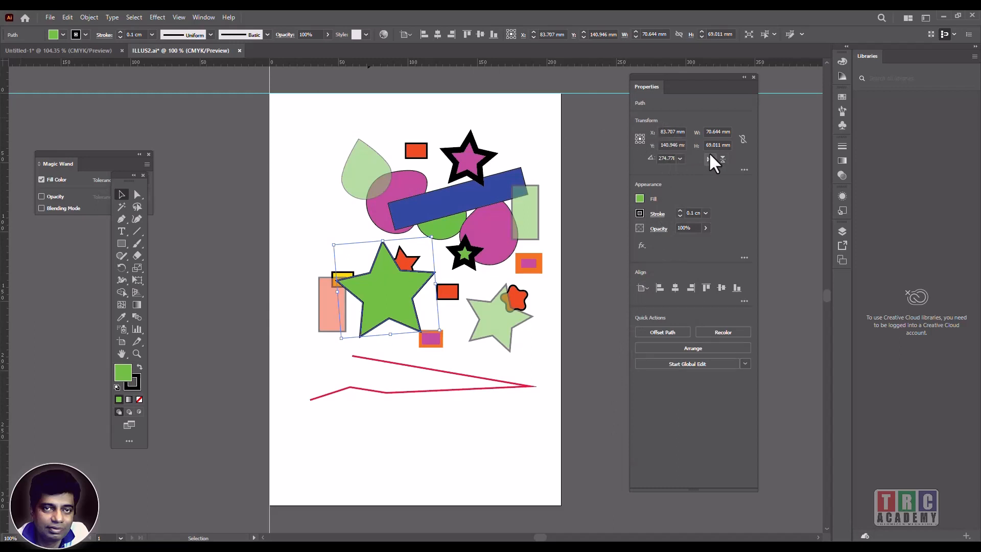
# Position the large green star at X 0 mm and Y 0 mm.
pyautogui.click(663, 131)
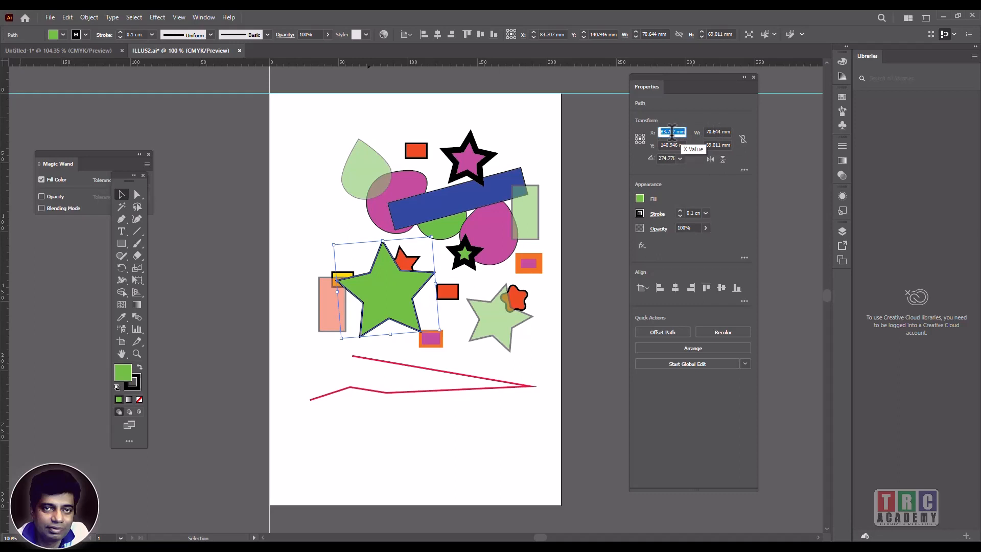
pyautogui.write('0')
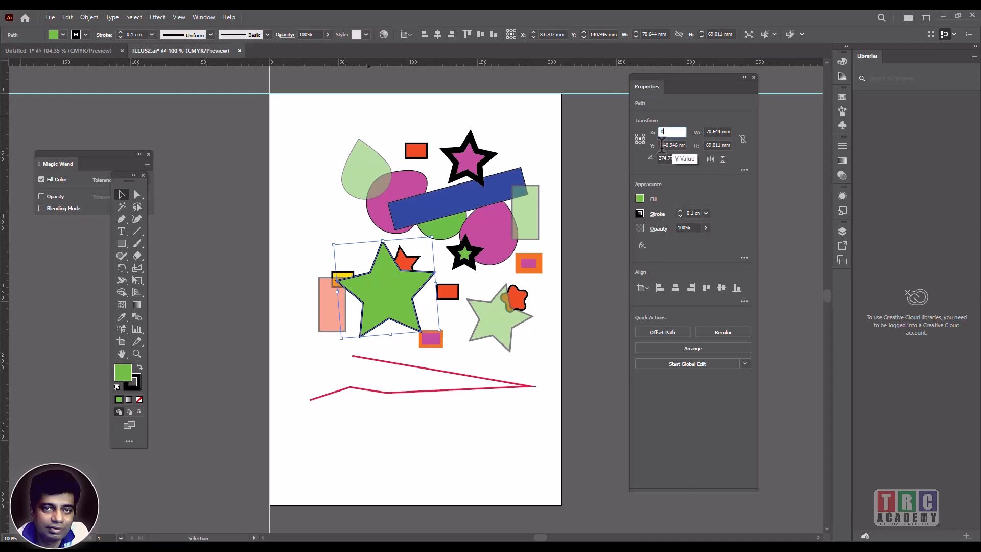
pyautogui.click(661, 145)
pyautogui.write('0')
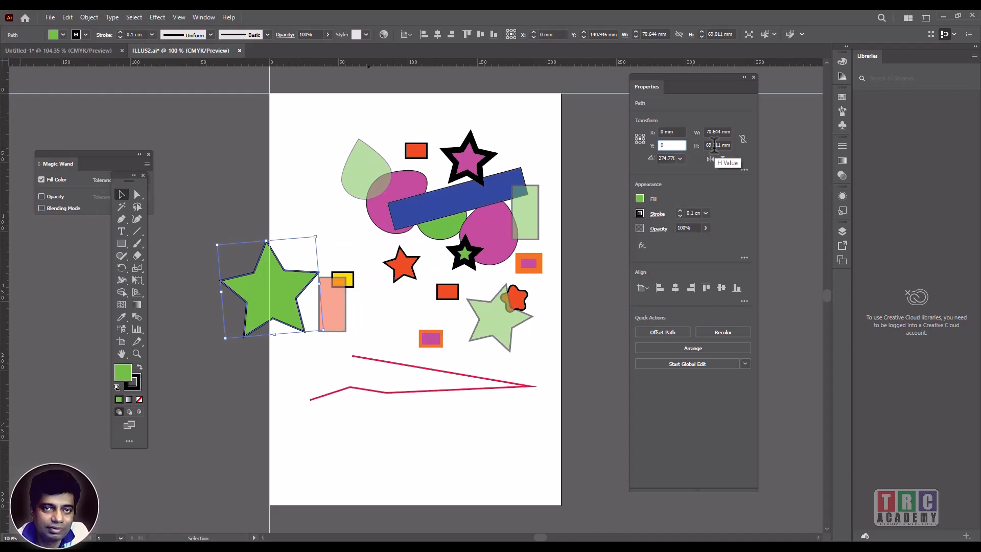
pyautogui.press('Return')
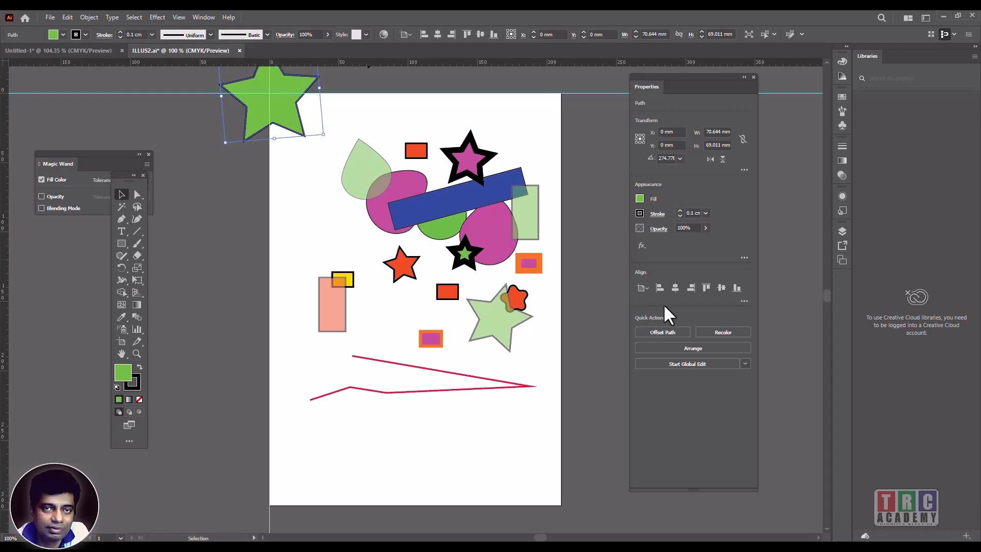
# Deselect the star and set the document units to Centimeters in the document setup.
pyautogui.click(608, 274)
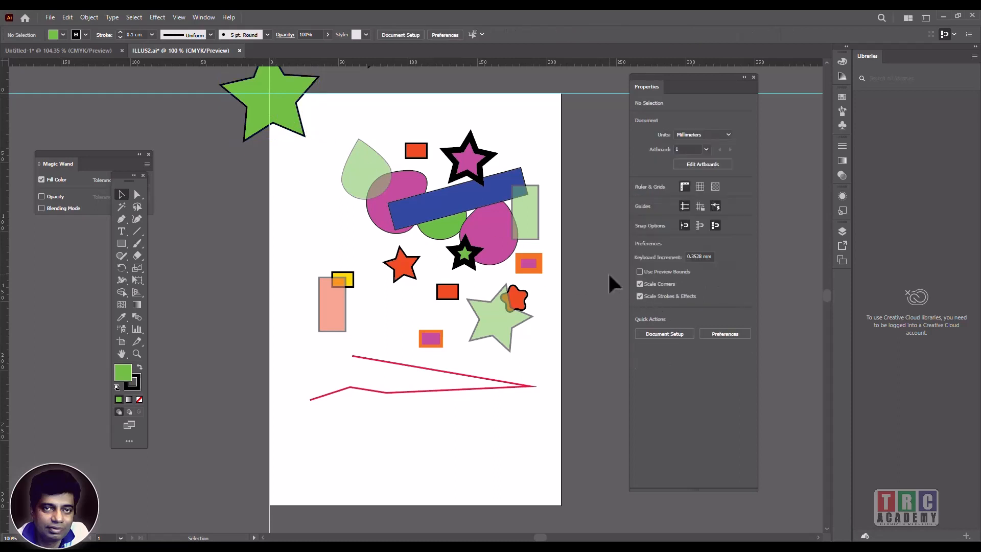
pyautogui.click(670, 332)
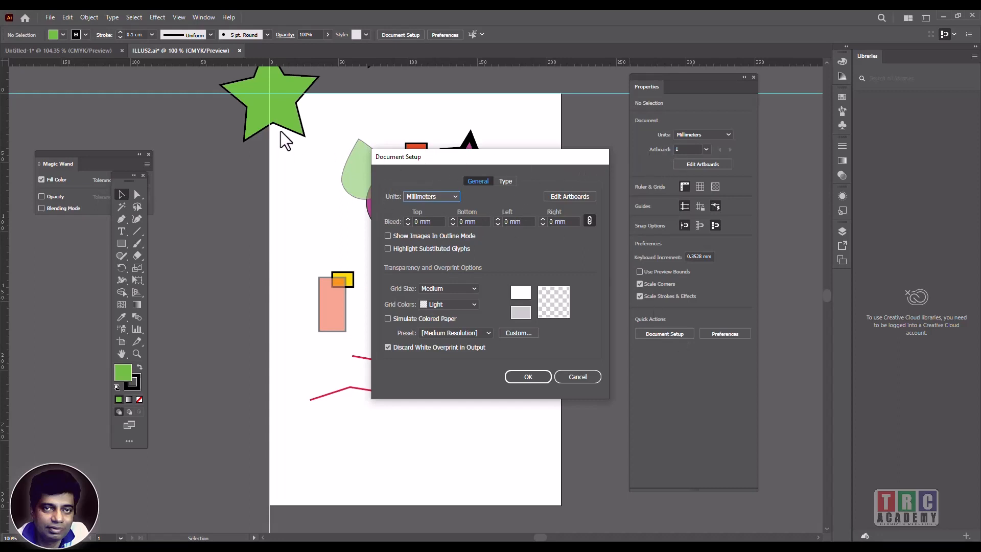
pyautogui.click(455, 196)
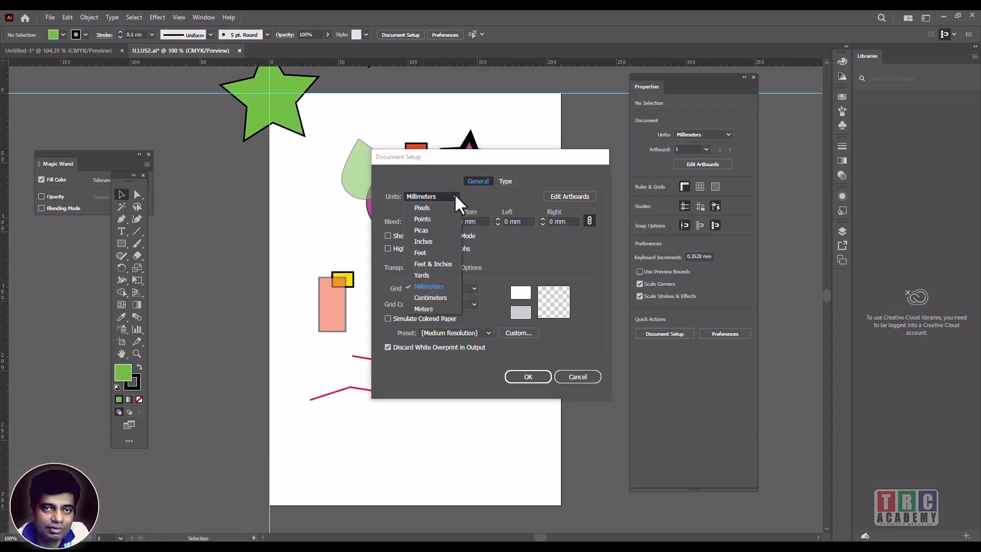
pyautogui.click(422, 297)
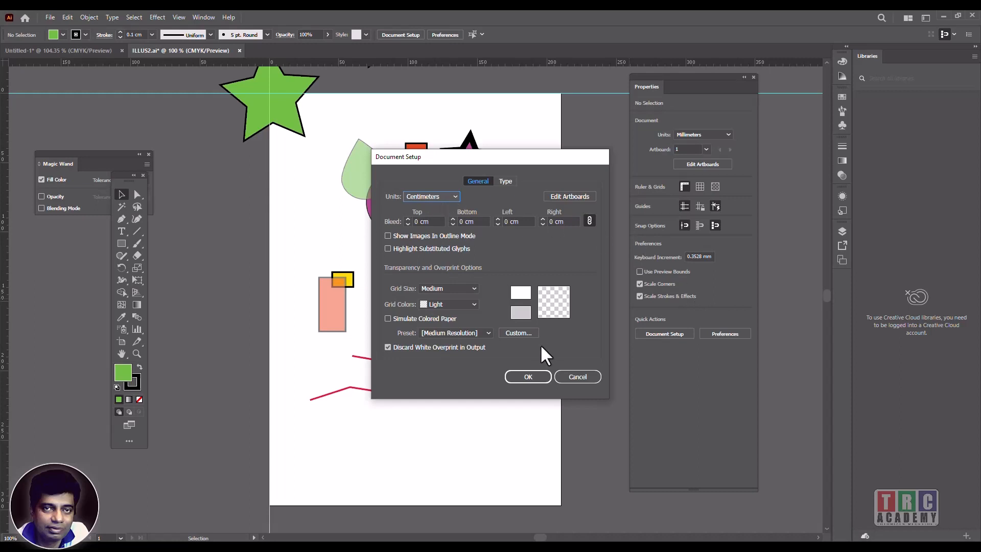
pyautogui.click(526, 371)
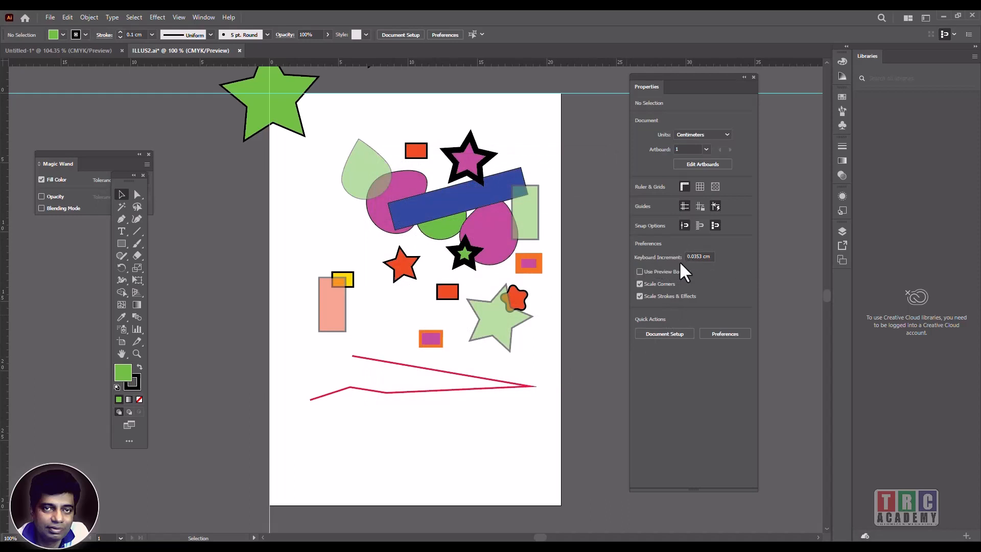
# Select the small magenta rectangle above the red lines and nudge it up by seven keyboard increments.
pyautogui.click(432, 342)
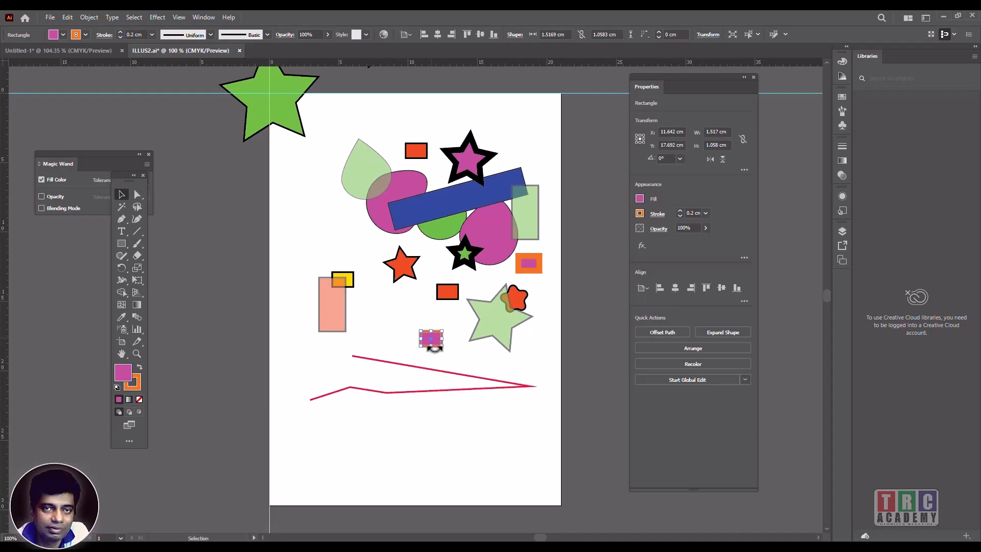
pyautogui.press('Up')
pyautogui.press('Up')
pyautogui.press('Up')
pyautogui.press('Up')
pyautogui.press('Up')
pyautogui.press('Up')
pyautogui.press('Up')
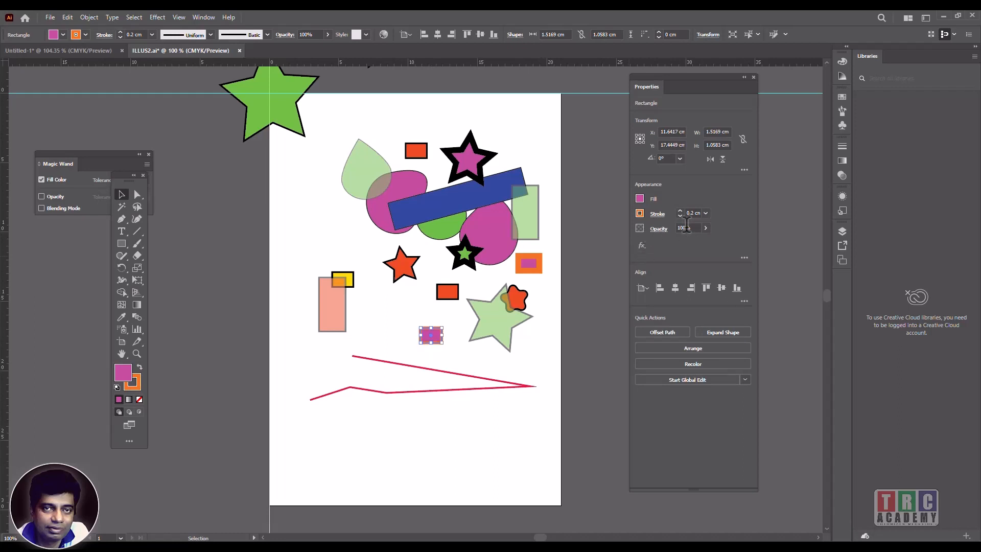
# Clear the selection and set the keyboard increment to 1 cm.
pyautogui.click(584, 295)
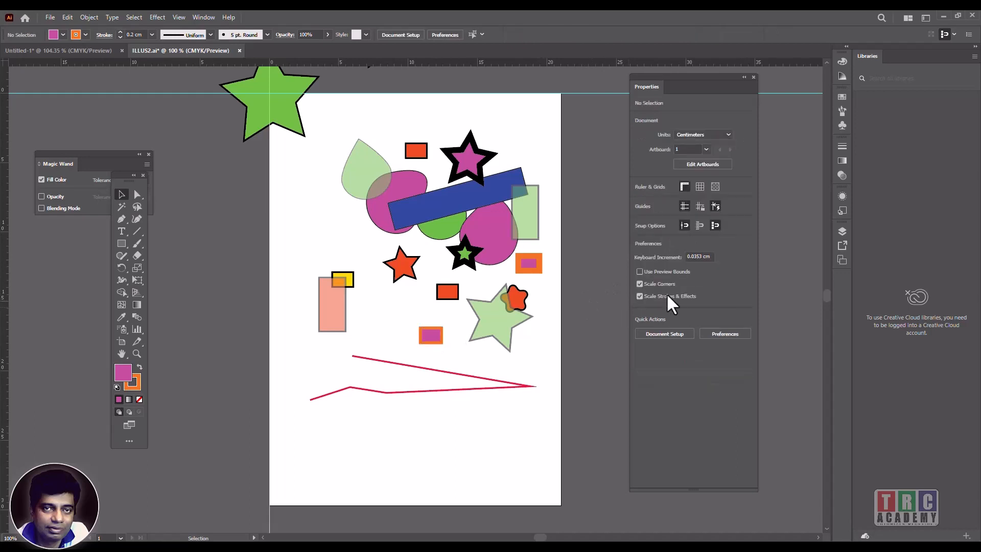
pyautogui.click(712, 256)
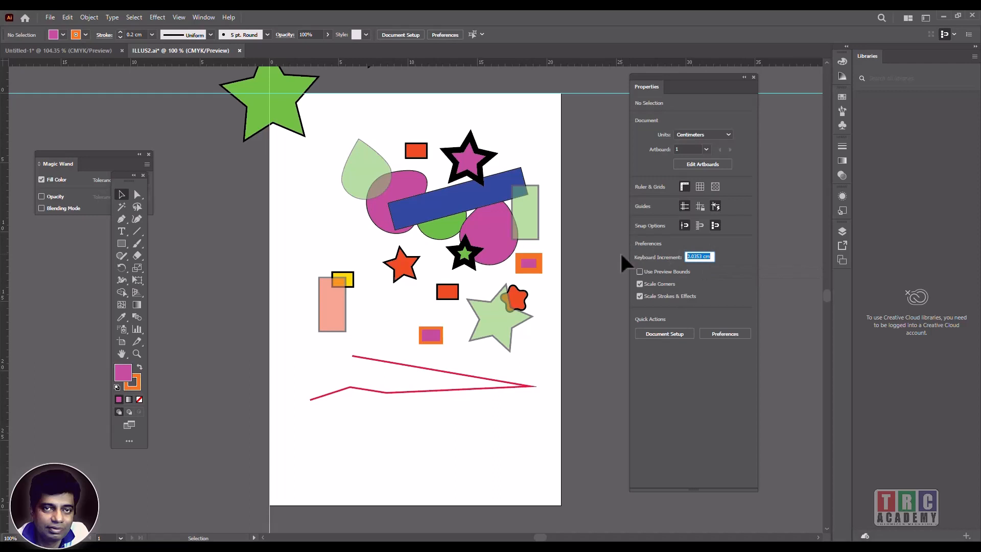
pyautogui.write('1')
pyautogui.press('Return')
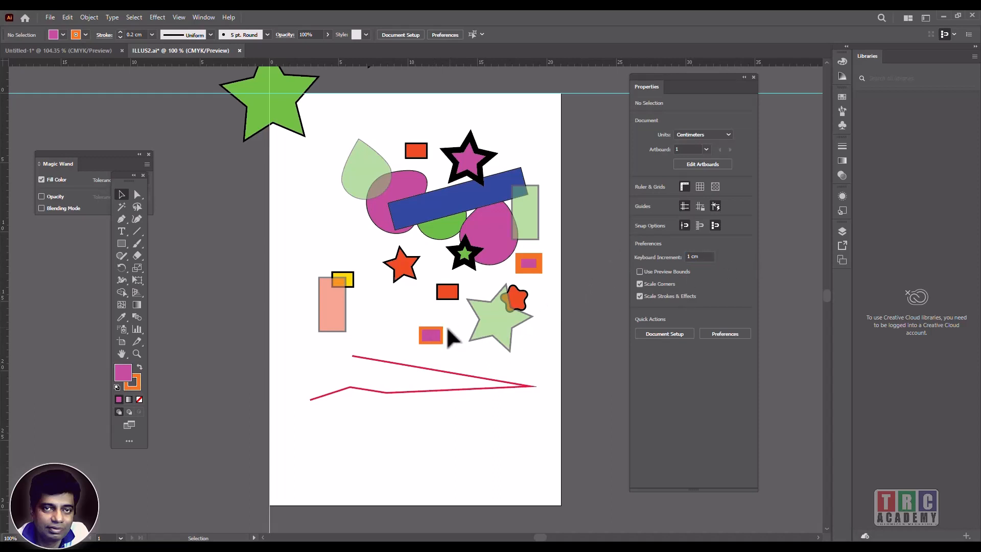
# Nudge the small magenta rectangle up three increments, one to the right and one back to the left.
pyautogui.click(429, 338)
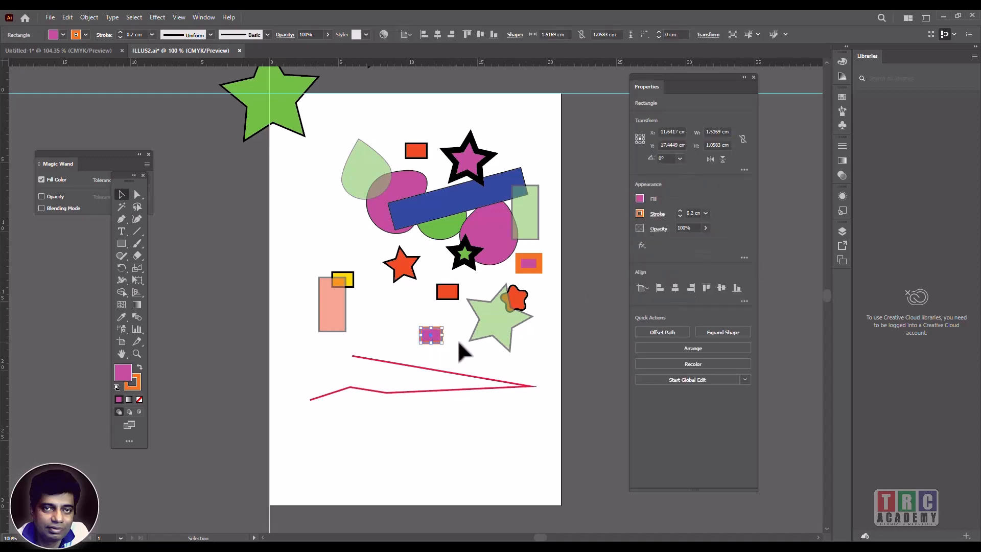
pyautogui.press('Up')
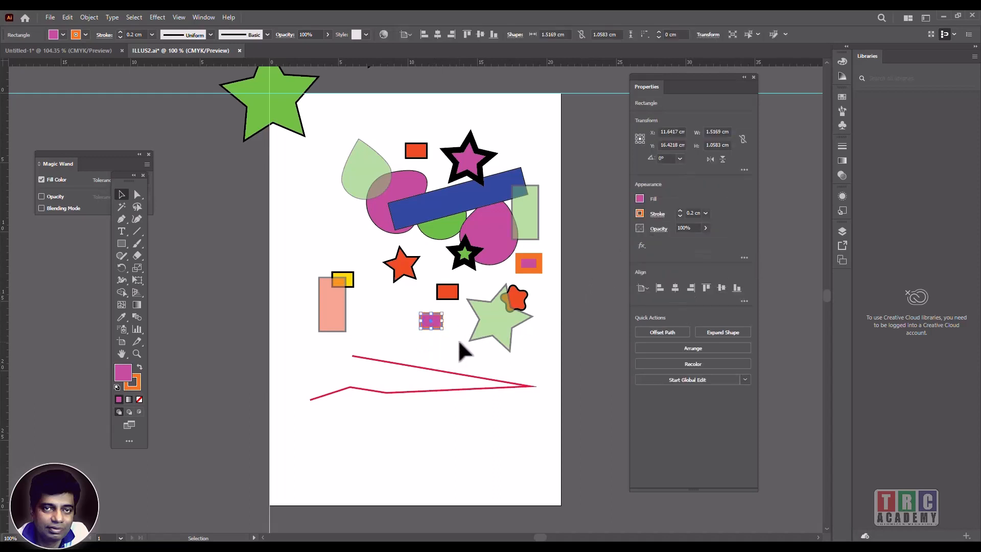
pyautogui.press('Up')
pyautogui.press('Up')
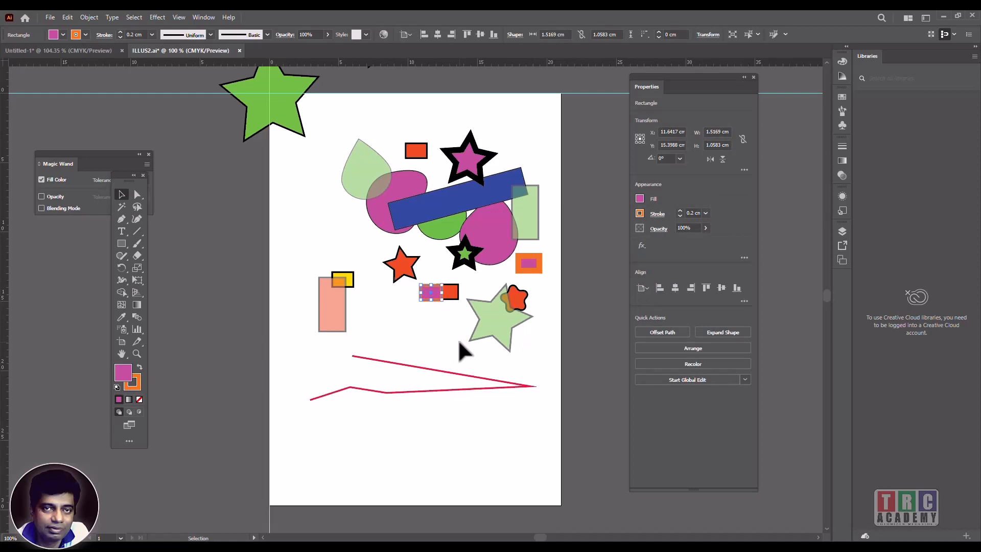
pyautogui.press('Right')
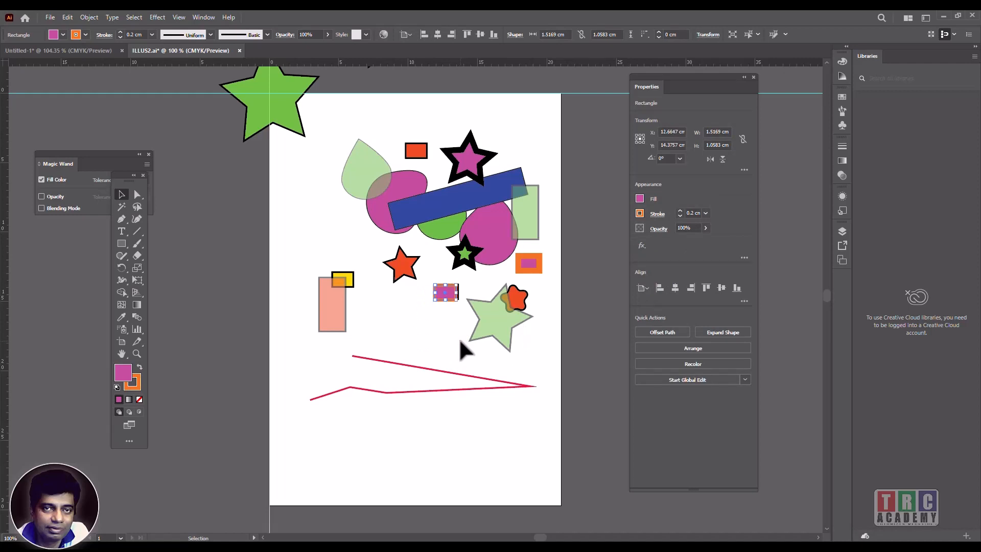
pyautogui.press('Left')
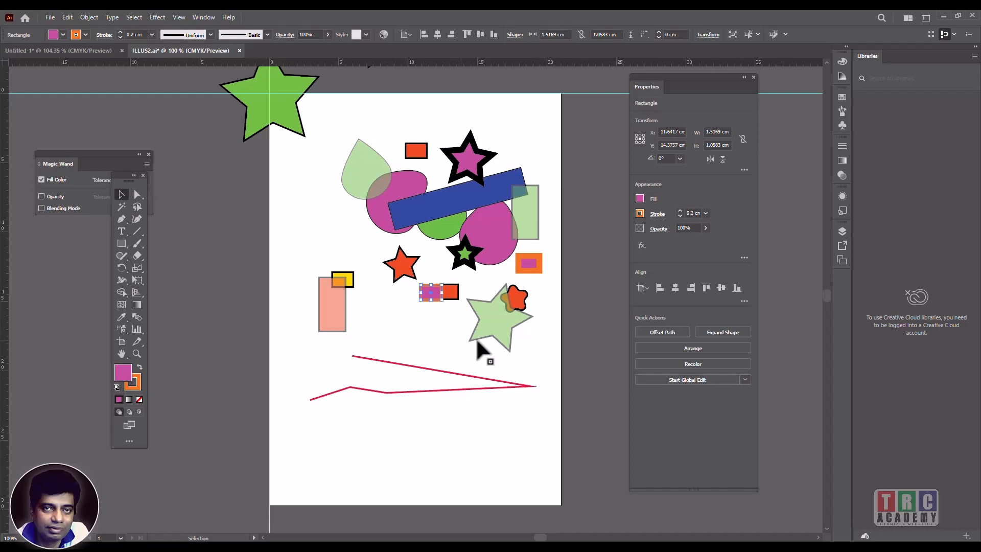
# Deselect the rectangle and set the keyboard increment to 0.5 cm.
pyautogui.click(595, 270)
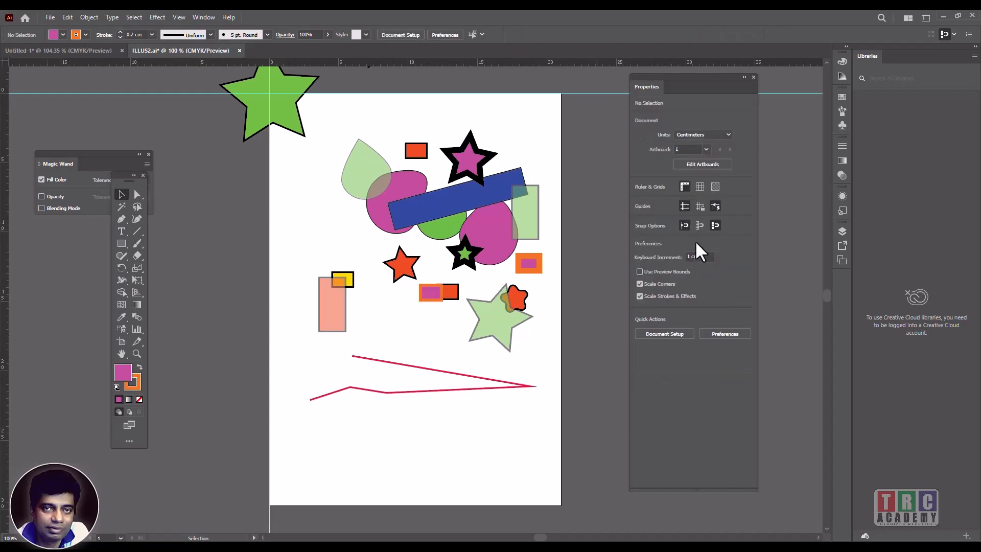
pyautogui.click(698, 256)
pyautogui.press('BackSpace')
# Nudge the small magenta rectangle down below the red rectangle and back up by two increments, and deselect it.
pyautogui.click(435, 293)
pyautogui.press('Down')
pyautogui.press('Down')
pyautogui.press('Down')
pyautogui.press('Down')
pyautogui.press('Down')
pyautogui.press('Down')
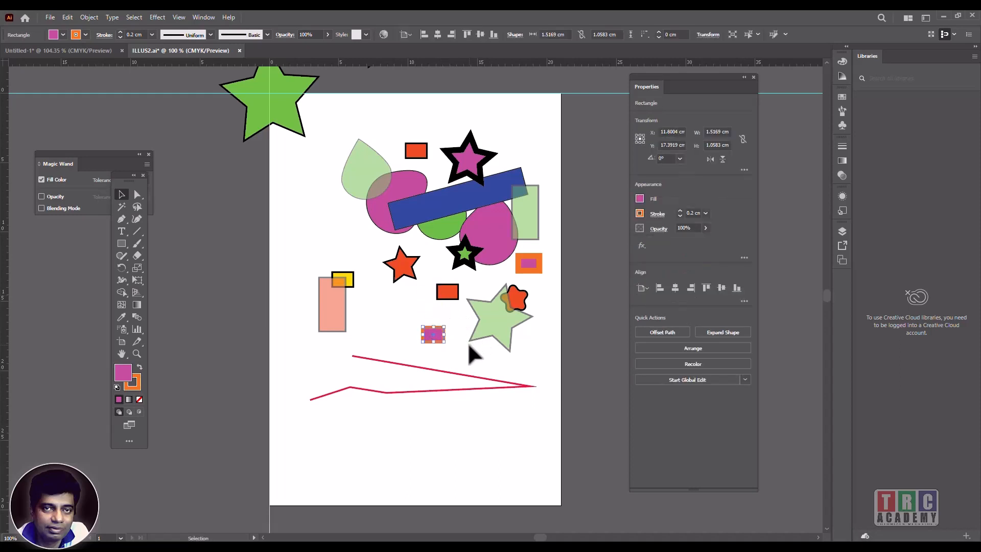
pyautogui.press('Up')
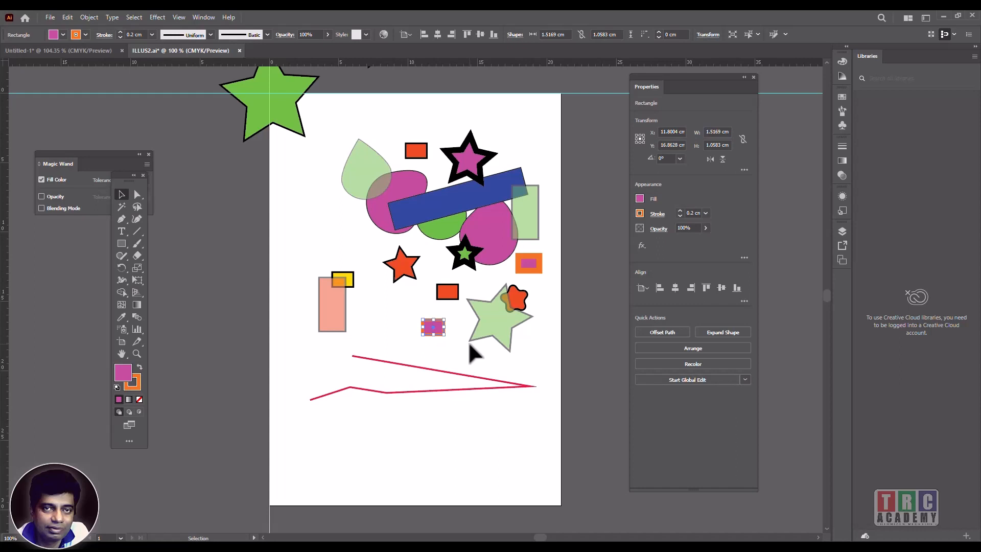
pyautogui.press('Up')
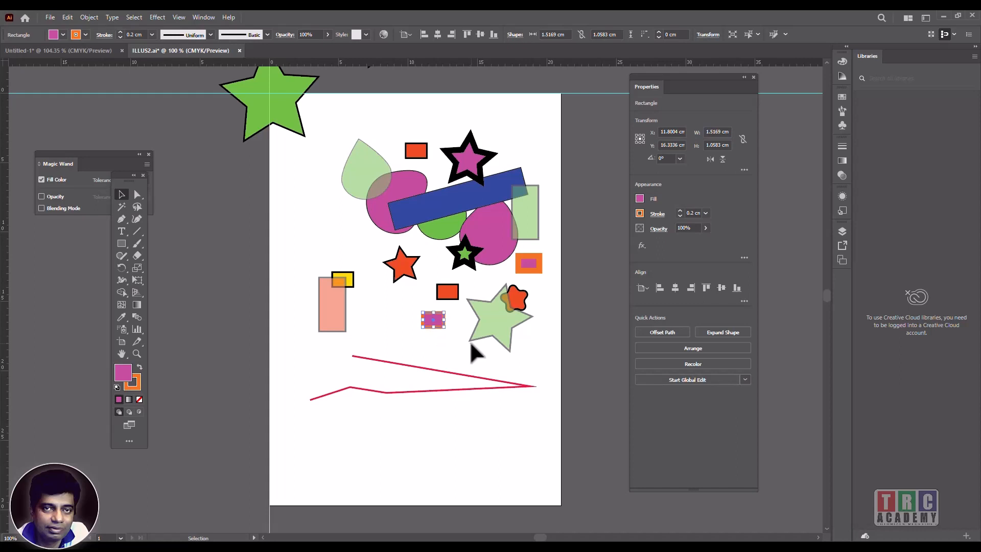
pyautogui.click(594, 286)
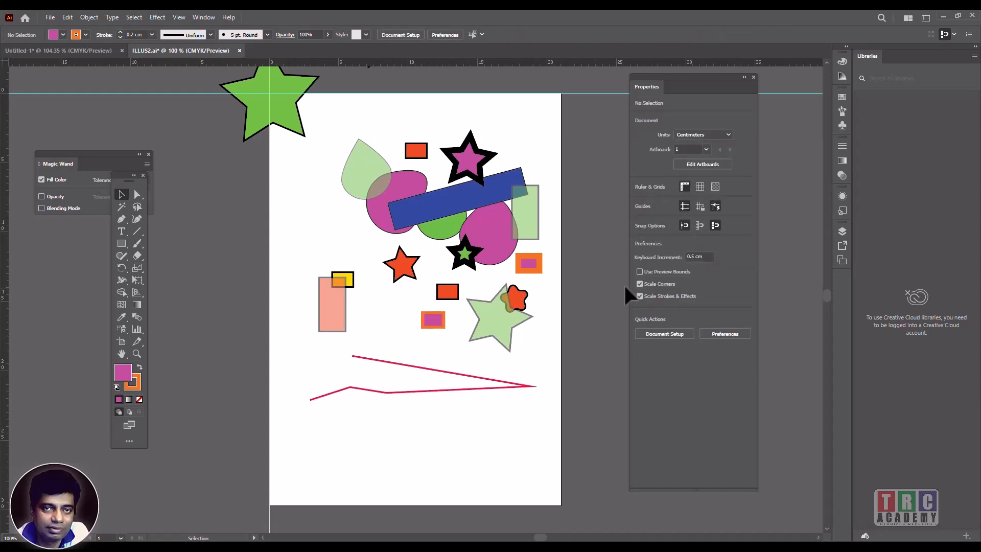
# Set the large green star's reference point to its lower-left corner and position it at X 0 cm and Y 0 cm.
pyautogui.click(435, 322)
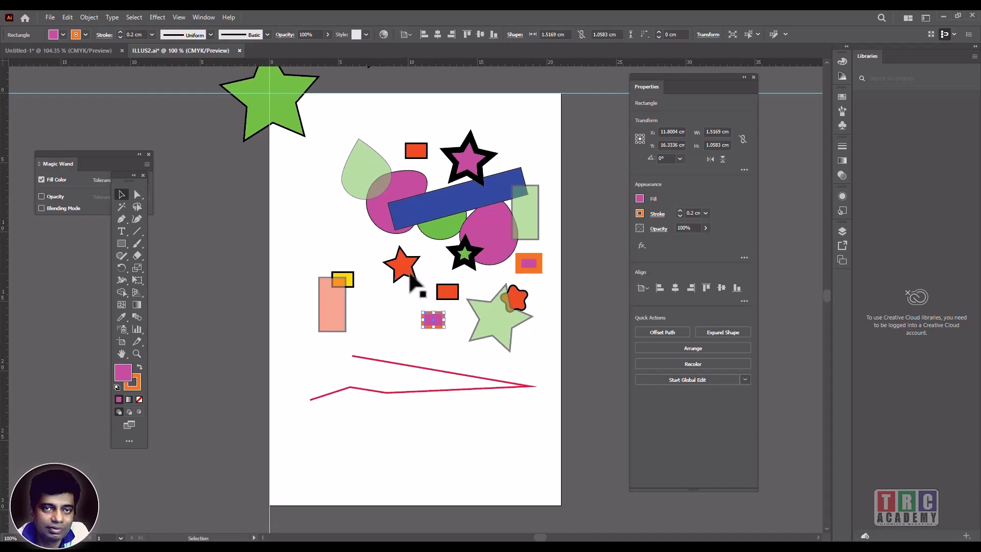
pyautogui.click(295, 127)
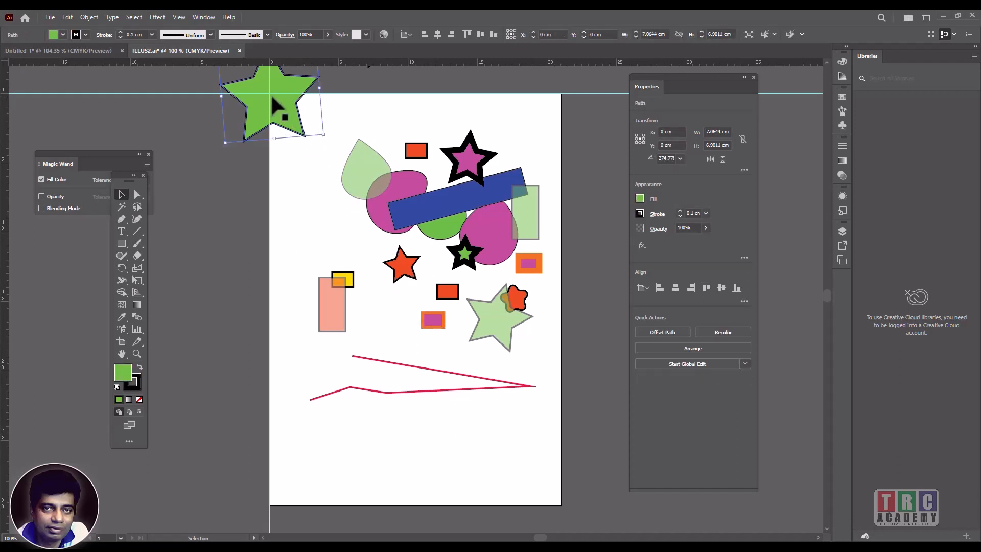
pyautogui.click(636, 141)
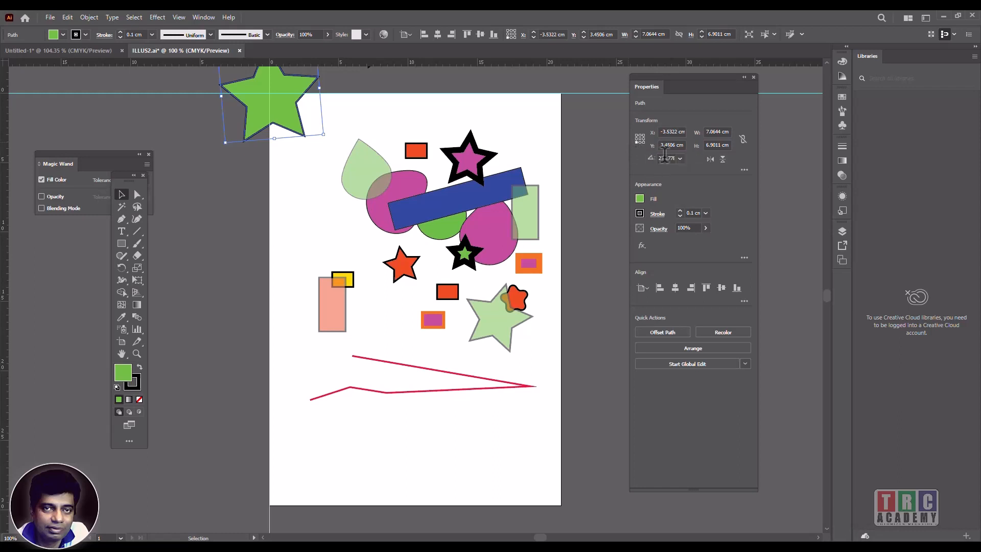
pyautogui.click(660, 132)
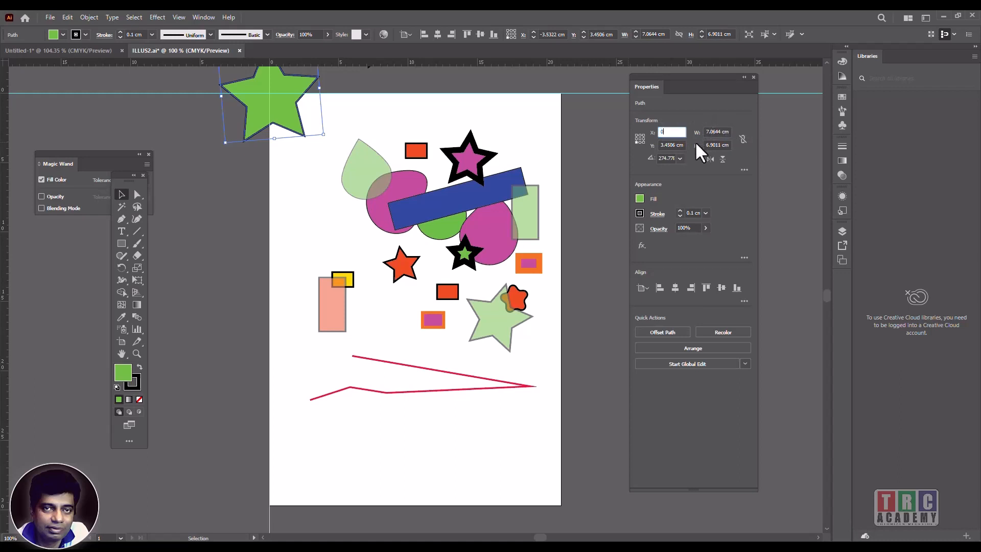
pyautogui.write('0')
pyautogui.click(661, 145)
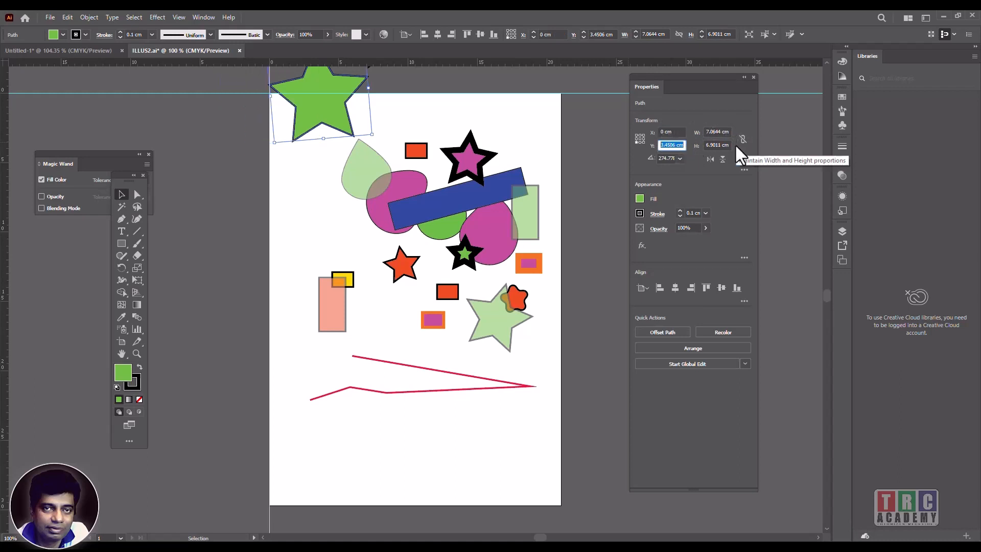
pyautogui.write('0')
pyautogui.press('Return')
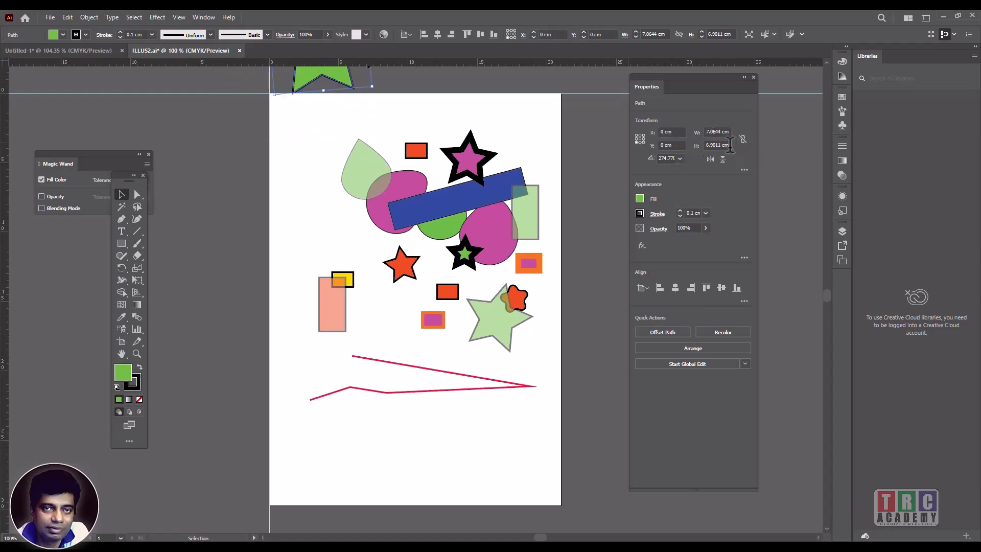
# Delete the large green star and the small red star above the artboard.
pyautogui.moveTo(828, 290); pyautogui.dragTo(830, 283)
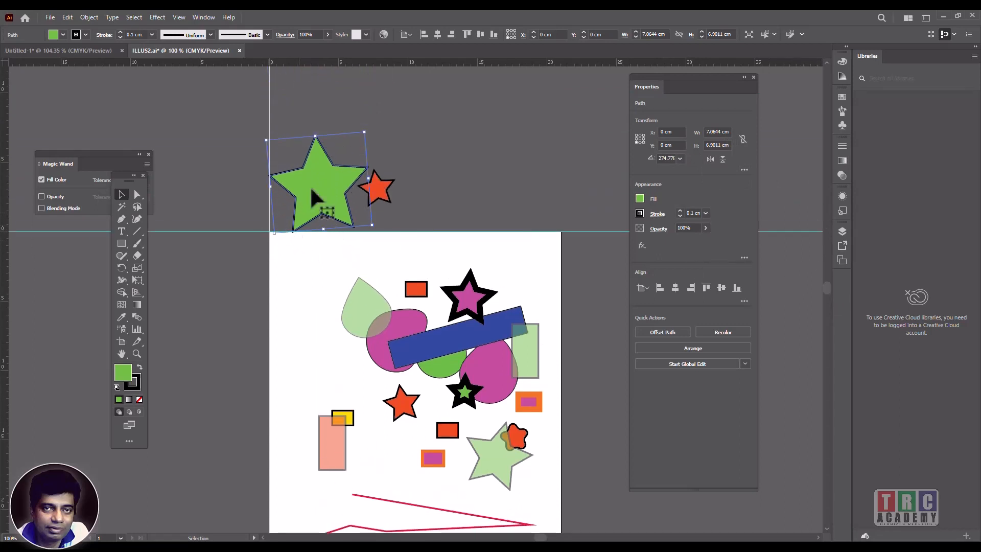
pyautogui.press('Delete')
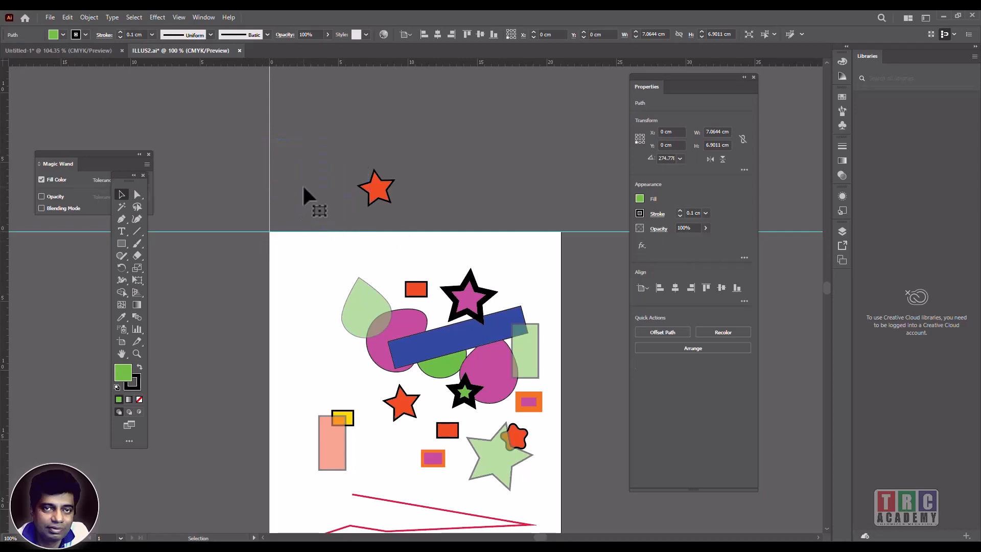
pyautogui.click(366, 198)
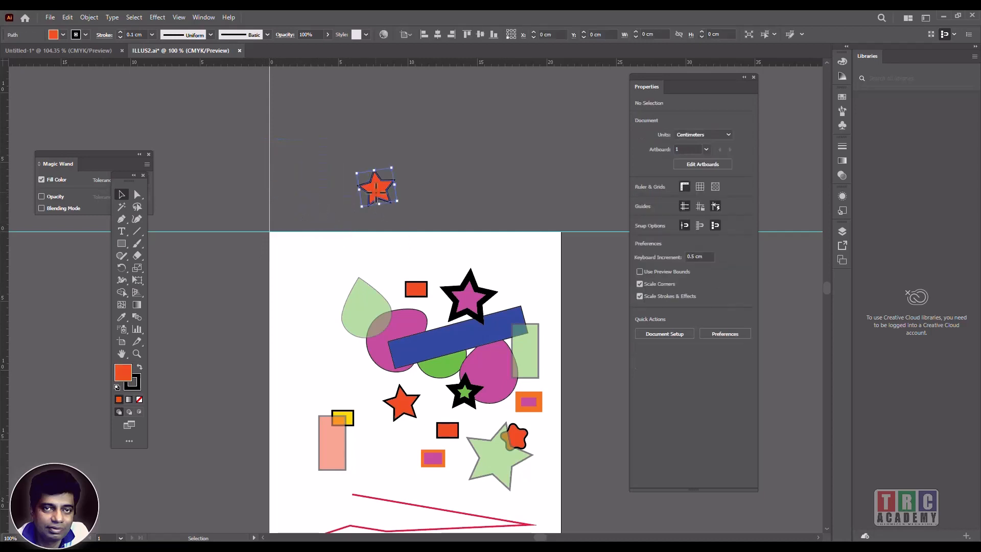
pyautogui.press('Delete')
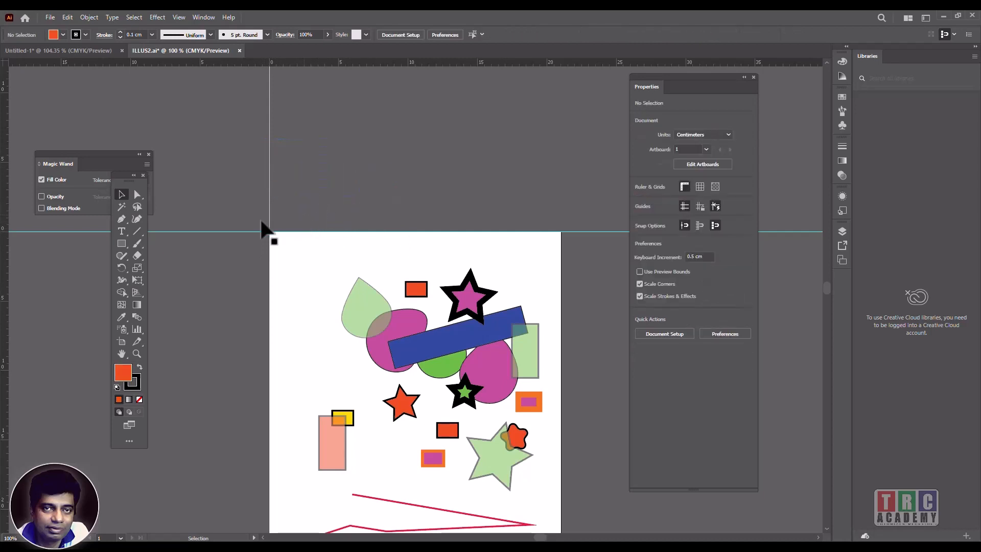
# Create a 5 cm wide and 5 cm high rectangle in the upper-left part of the artboard.
pyautogui.click(122, 243)
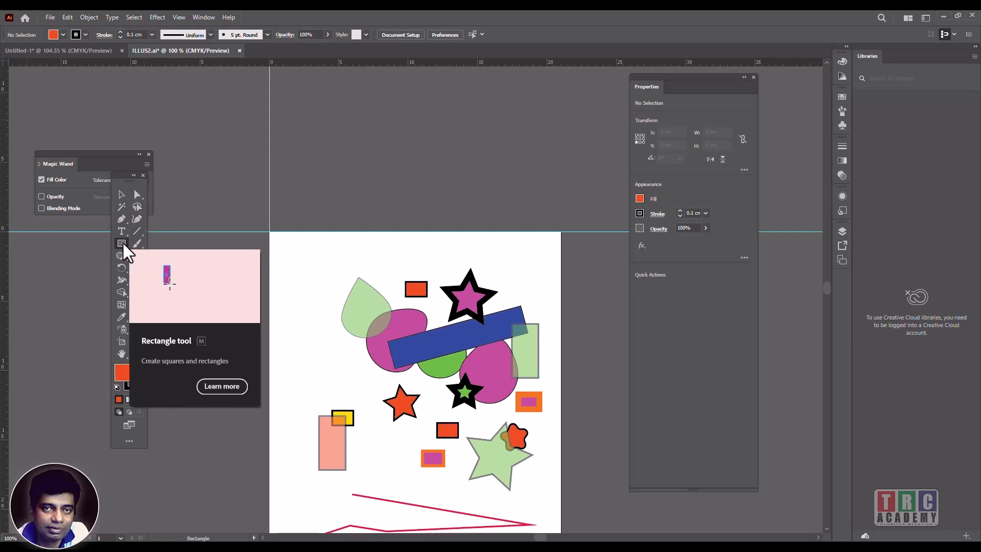
pyautogui.click(321, 262)
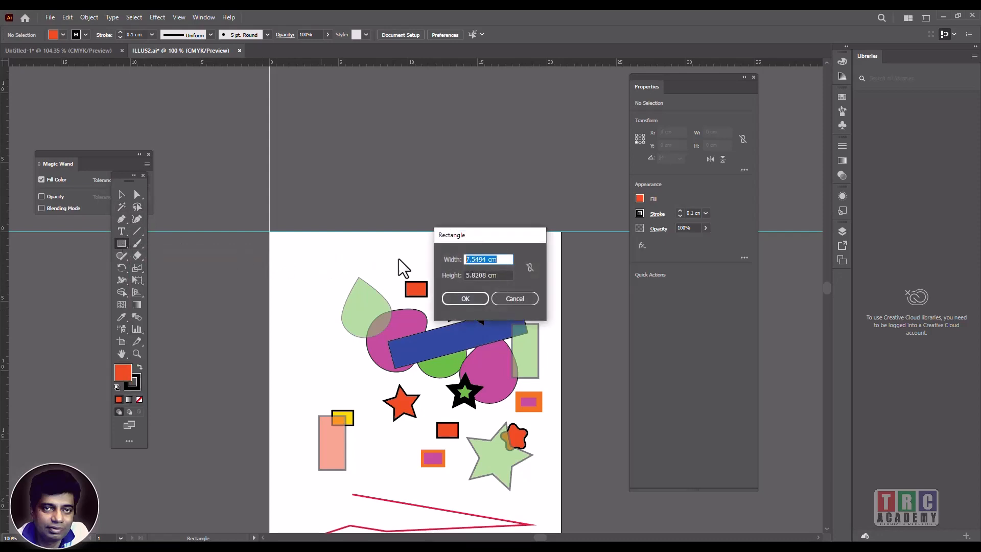
pyautogui.write('5')
pyautogui.press('Tab')
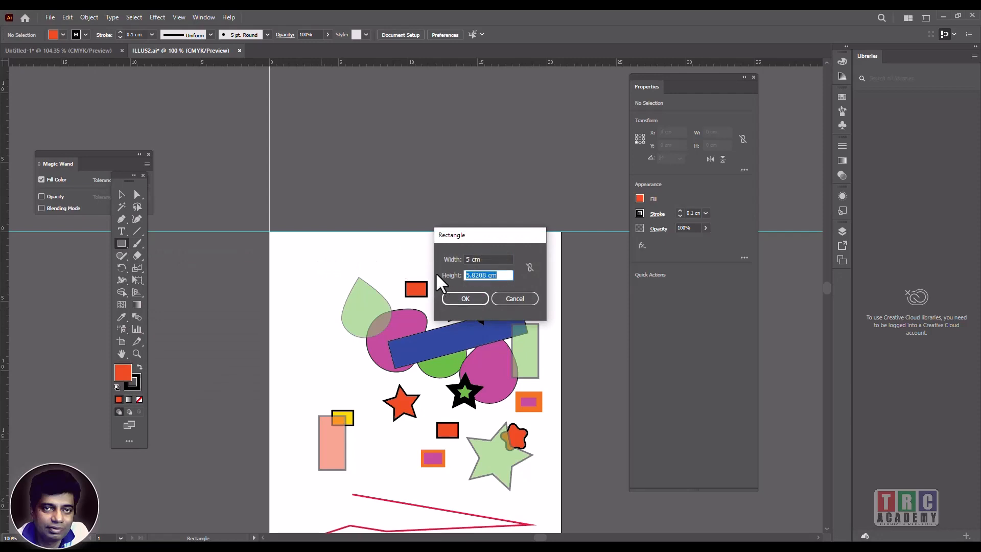
pyautogui.write('5')
pyautogui.press('Return')
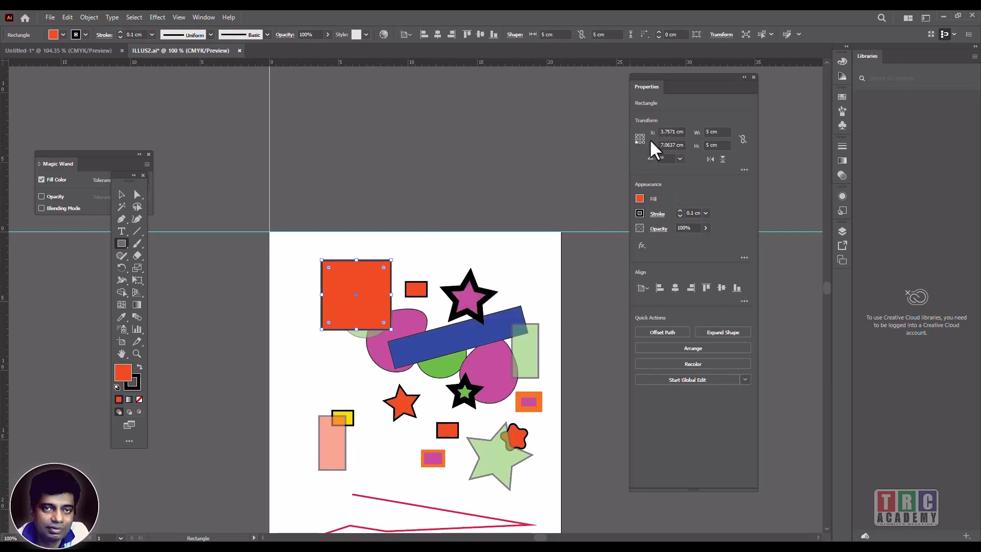
# Position the 5 cm red square with its lower-left reference point at X 0 cm and Y 0 cm.
pyautogui.click(669, 132)
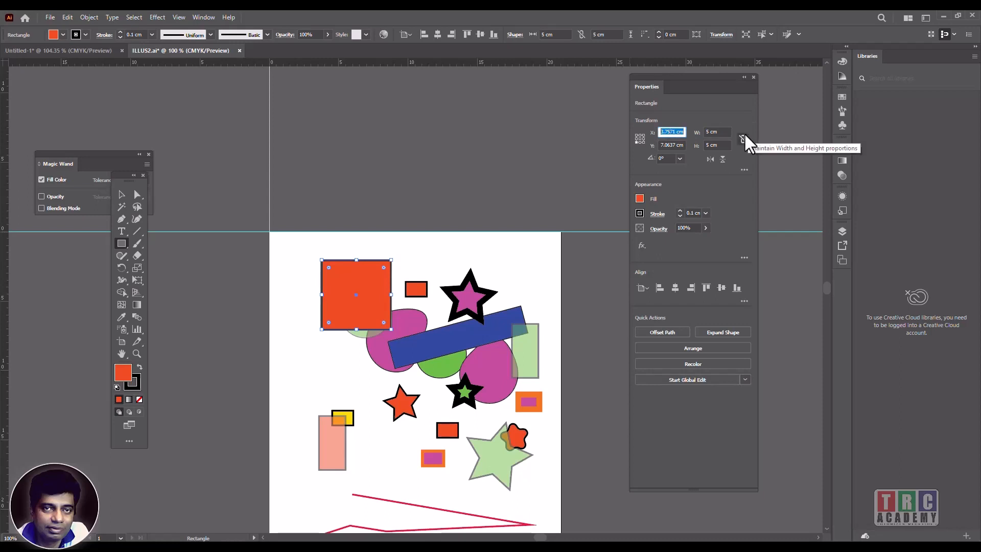
pyautogui.write('0')
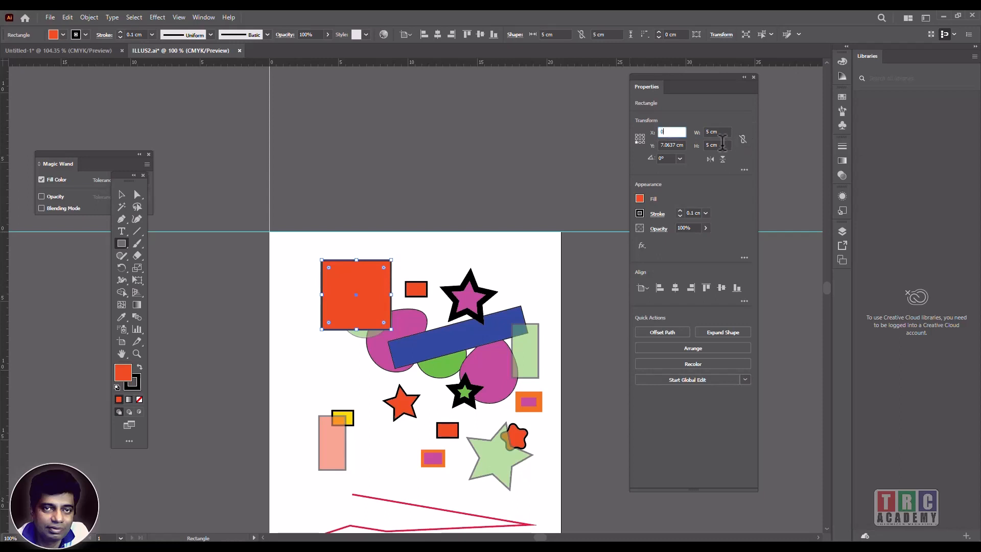
pyautogui.click(660, 145)
pyautogui.write('0')
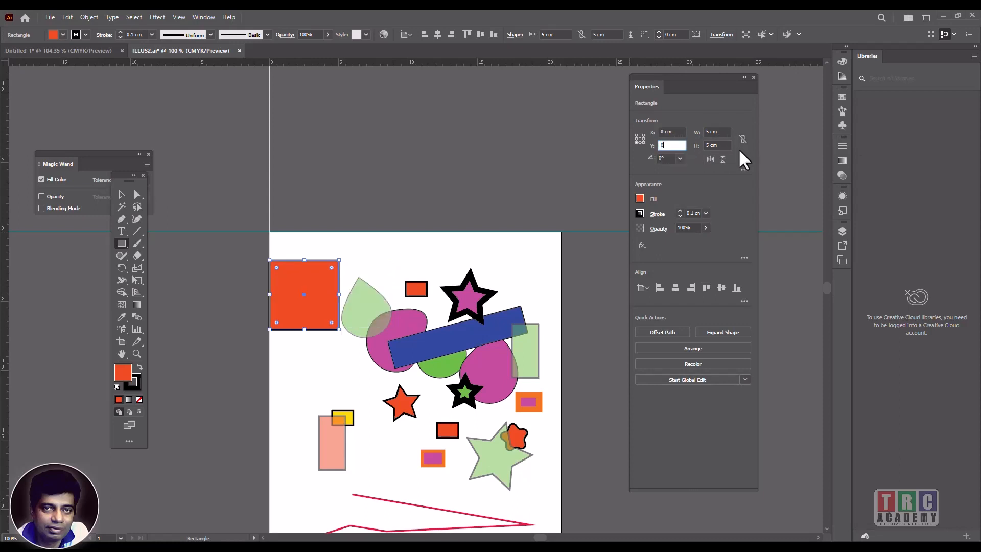
pyautogui.press('Return')
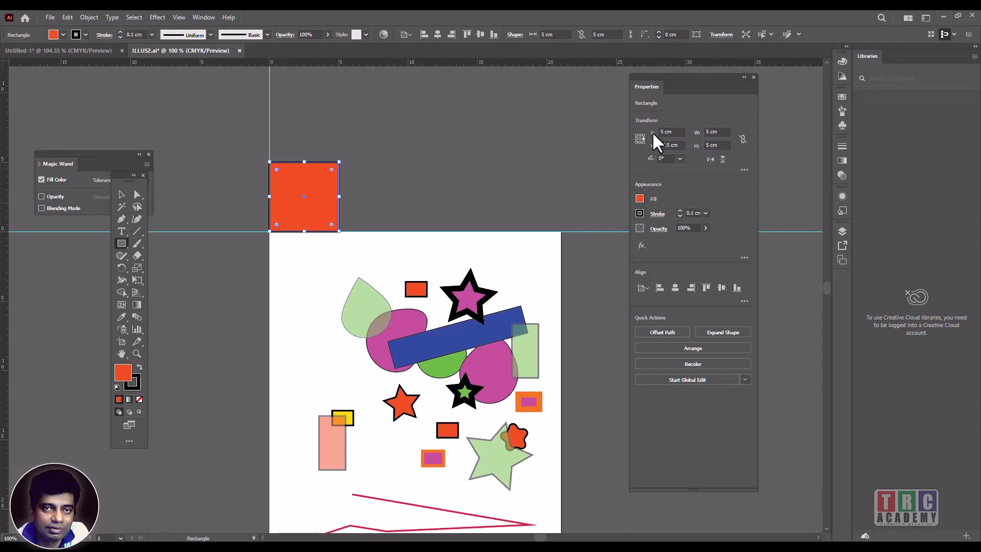
# Position the red square with its middle-right reference point at X 0 cm and Y 0 cm.
pyautogui.click(671, 132)
pyautogui.write('0')
pyautogui.press('Tab')
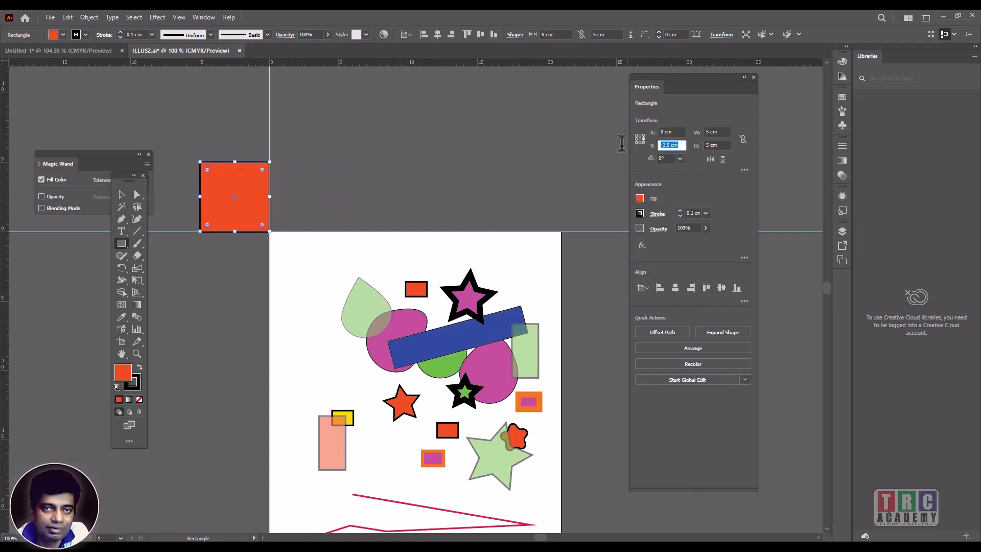
pyautogui.write('0')
pyautogui.press('Return')
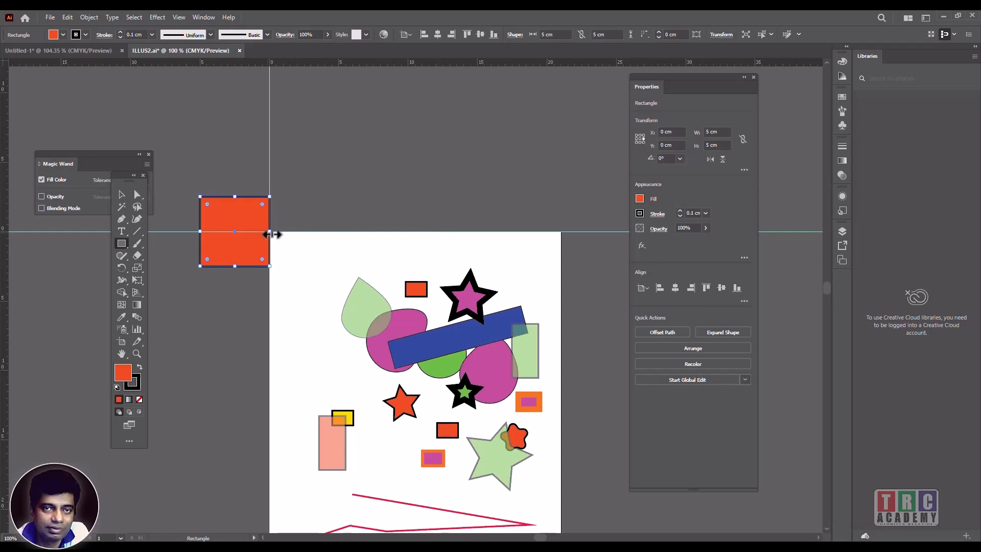
# Switch the red square's reference point to its lower-right corner and set Y to 0 cm.
pyautogui.click(644, 142)
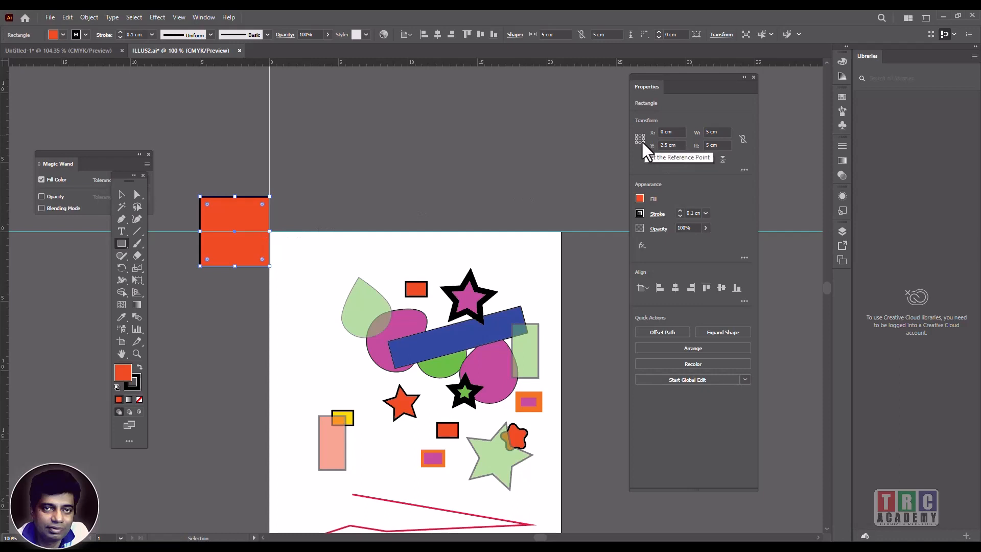
pyautogui.click(674, 145)
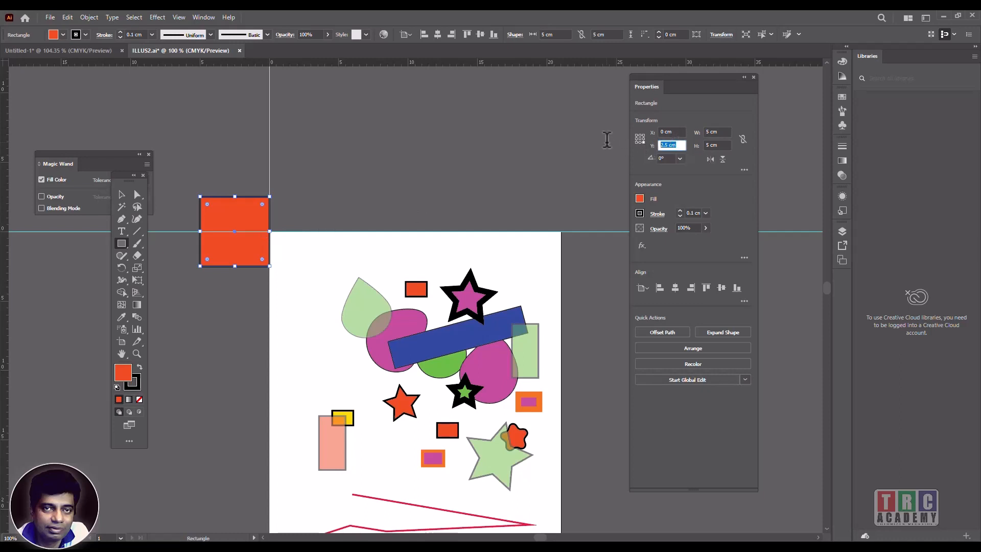
pyautogui.write('0')
pyautogui.press('Return')
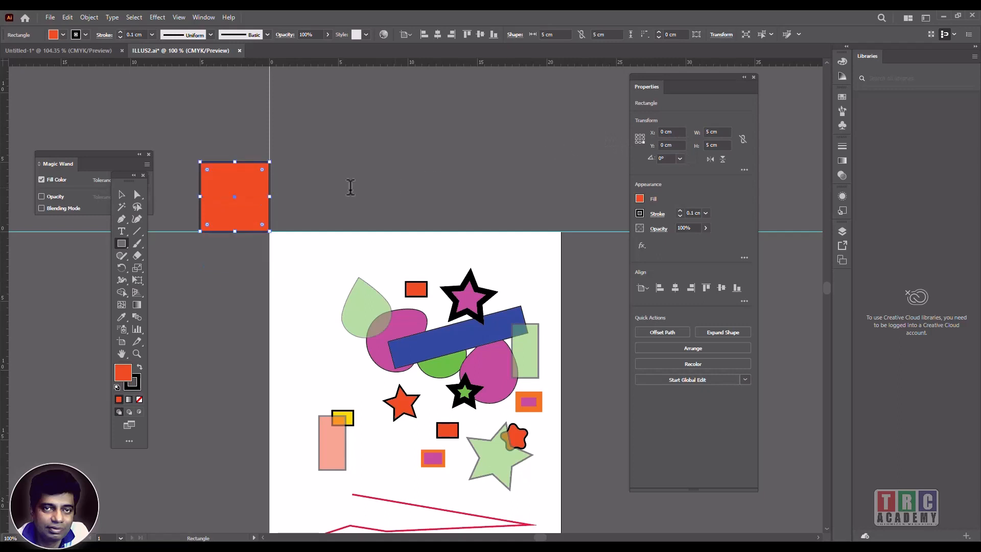
# Switch the red square's reference point to its center and position it at X 0 cm and Y 0 cm.
pyautogui.click(640, 138)
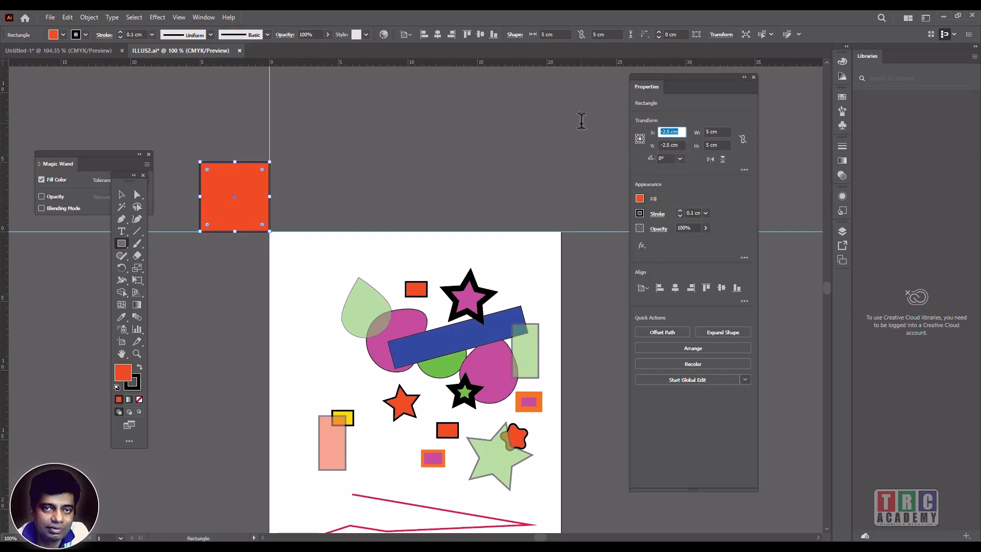
pyautogui.write('0')
pyautogui.press('Tab')
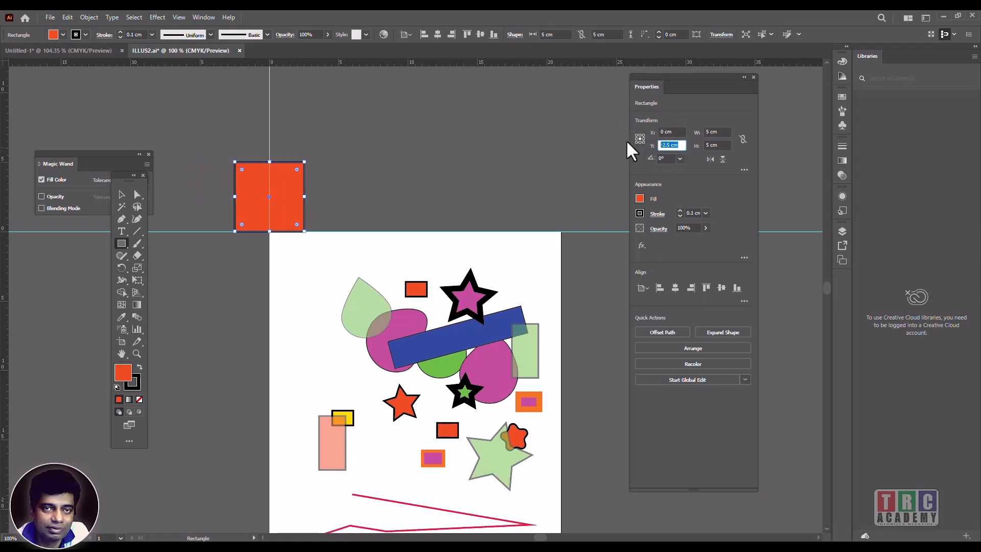
pyautogui.write('0')
pyautogui.press('Return')
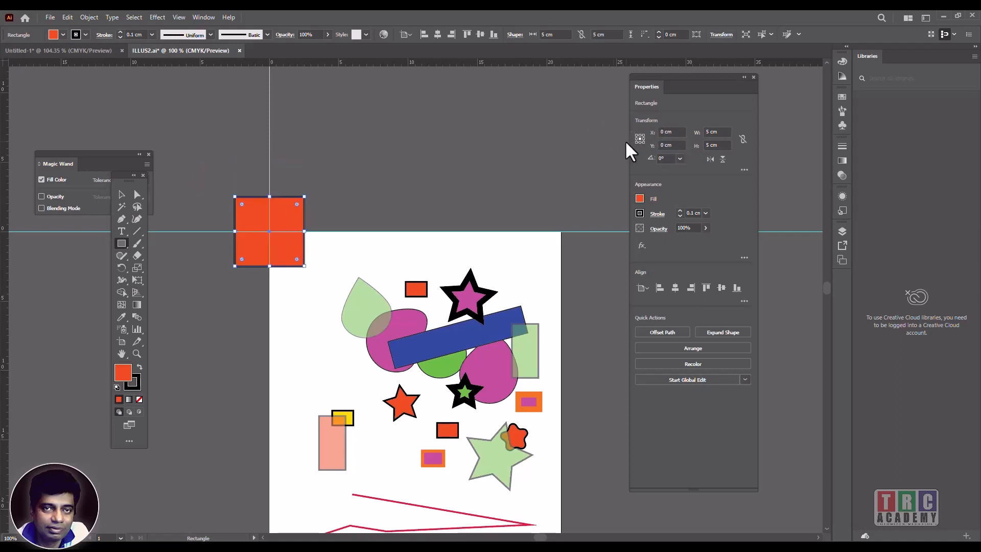
# Move the red square inside the artboard's upper-left area and shift the green teardrop and small red rectangle clear of it.
pyautogui.click(121, 194)
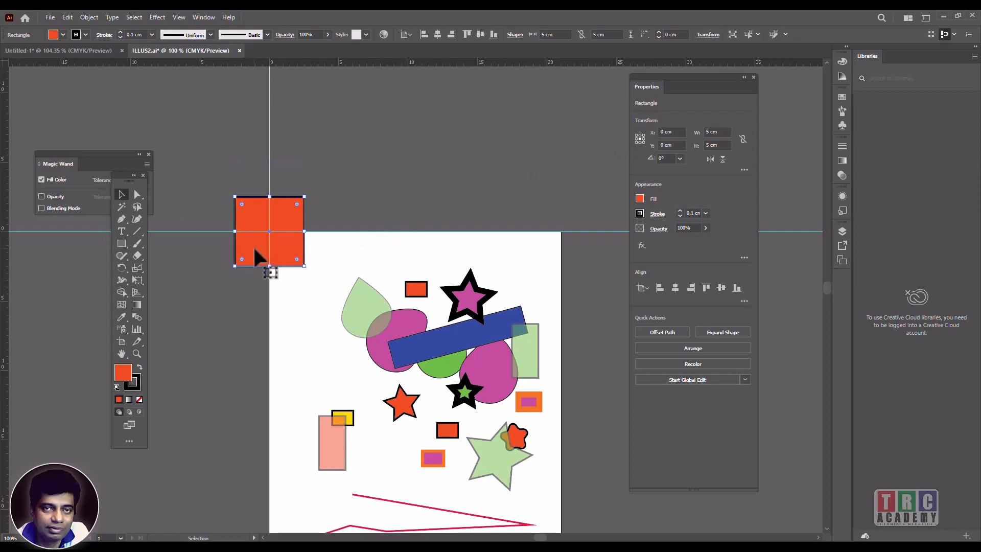
pyautogui.moveTo(291, 258); pyautogui.dragTo(402, 285)
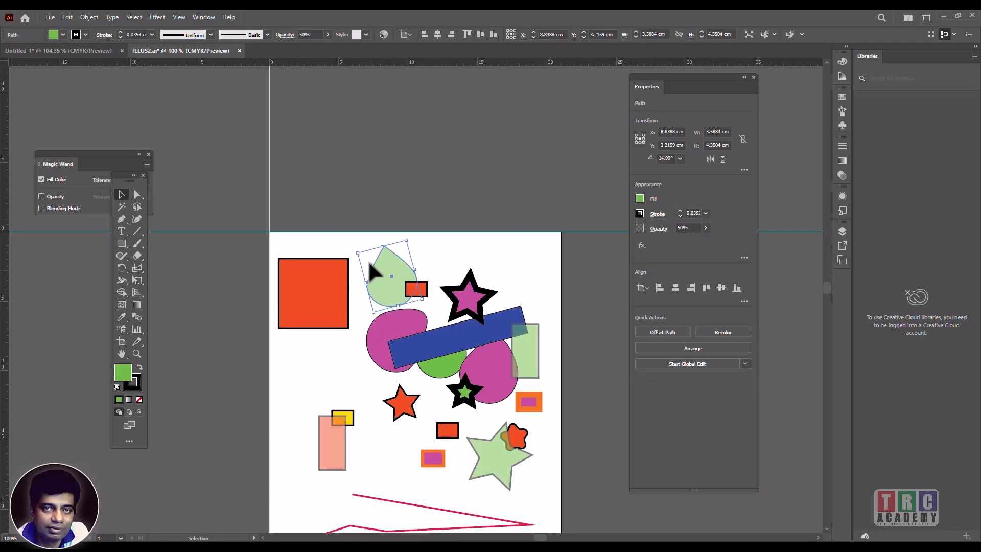
pyautogui.moveTo(425, 288); pyautogui.dragTo(462, 250)
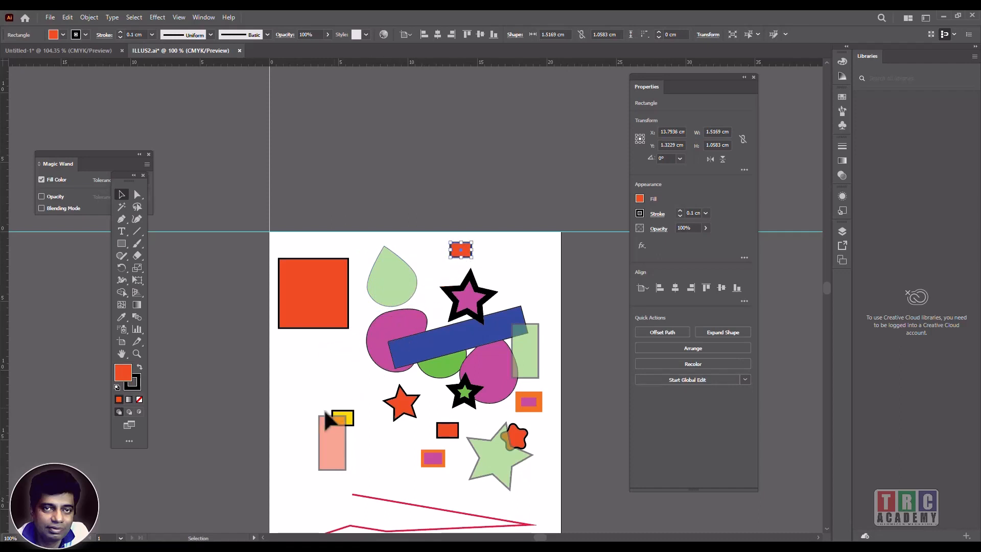
# Draw a closed irregular polygon about 5.6 cm wide and 4.5 cm high below the red square with the Pen tool.
pyautogui.click(122, 220)
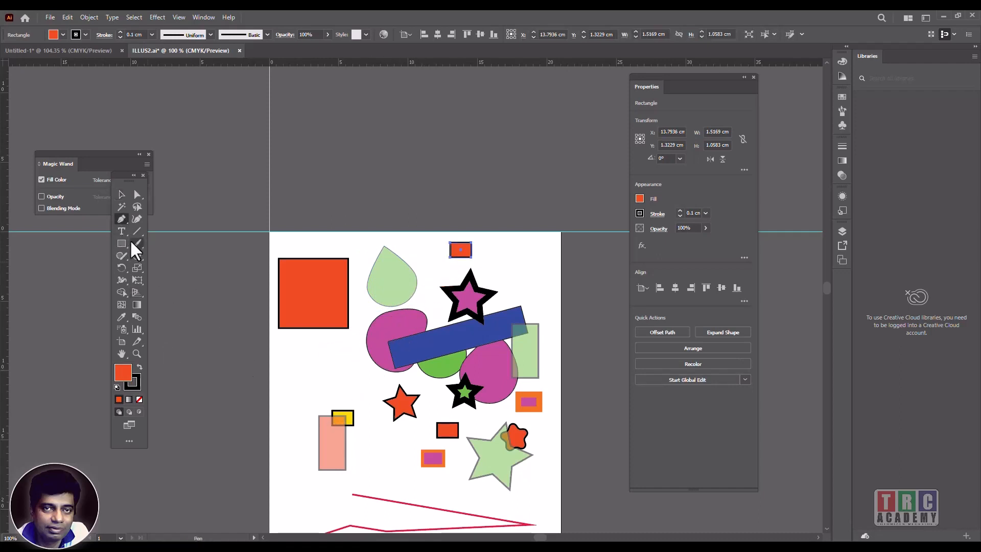
pyautogui.click(289, 390)
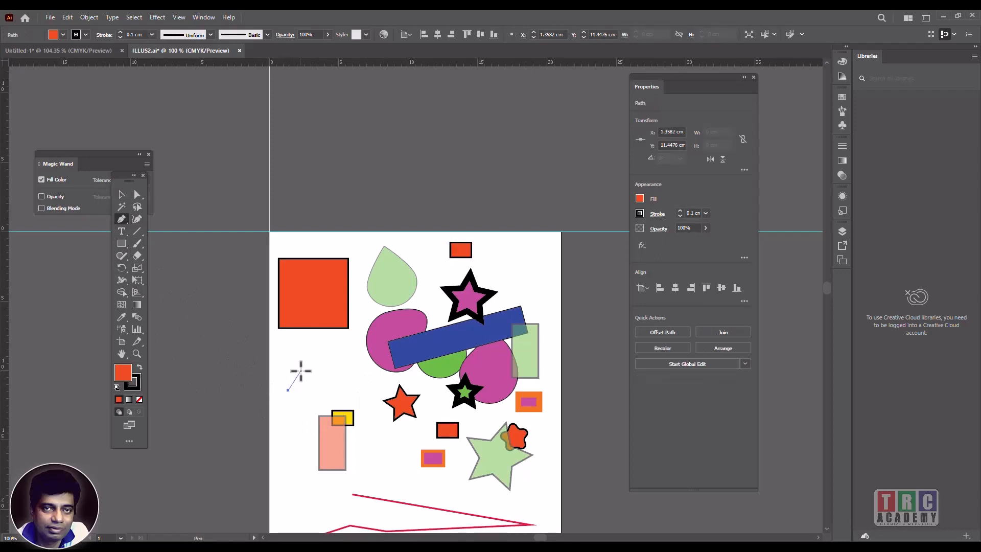
pyautogui.click(301, 370)
pyautogui.click(315, 381)
pyautogui.click(331, 357)
pyautogui.click(355, 376)
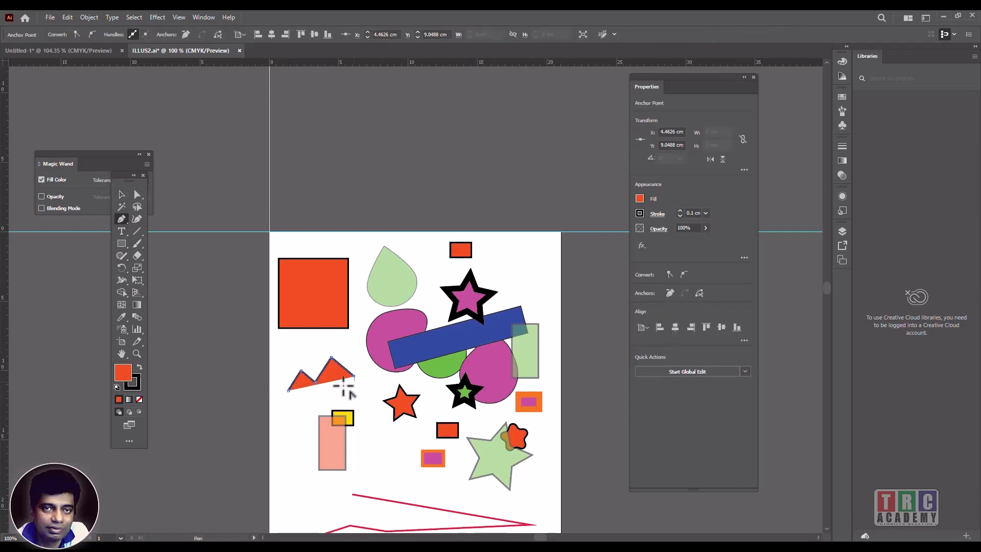
pyautogui.click(331, 396)
pyautogui.click(288, 420)
pyautogui.click(278, 407)
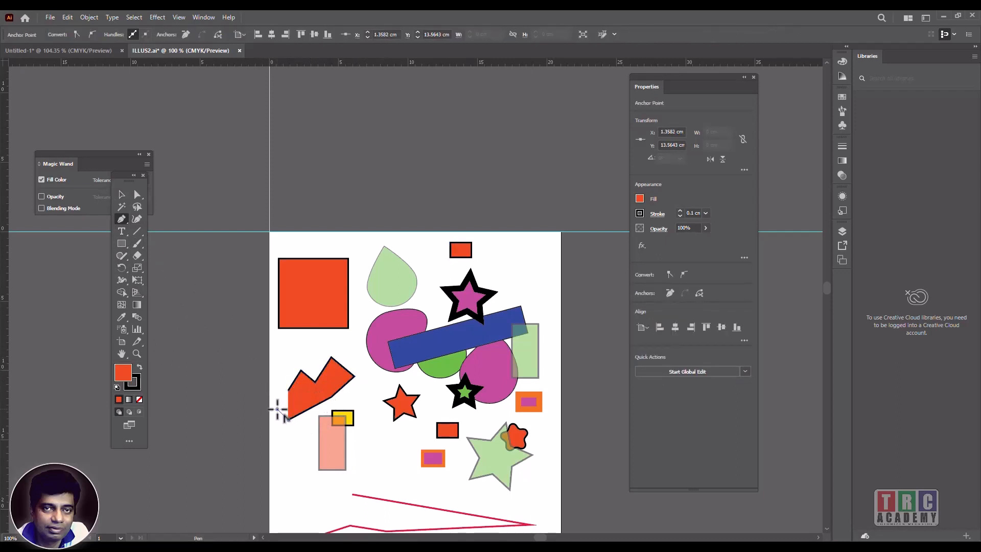
pyautogui.click(297, 404)
pyautogui.click(289, 390)
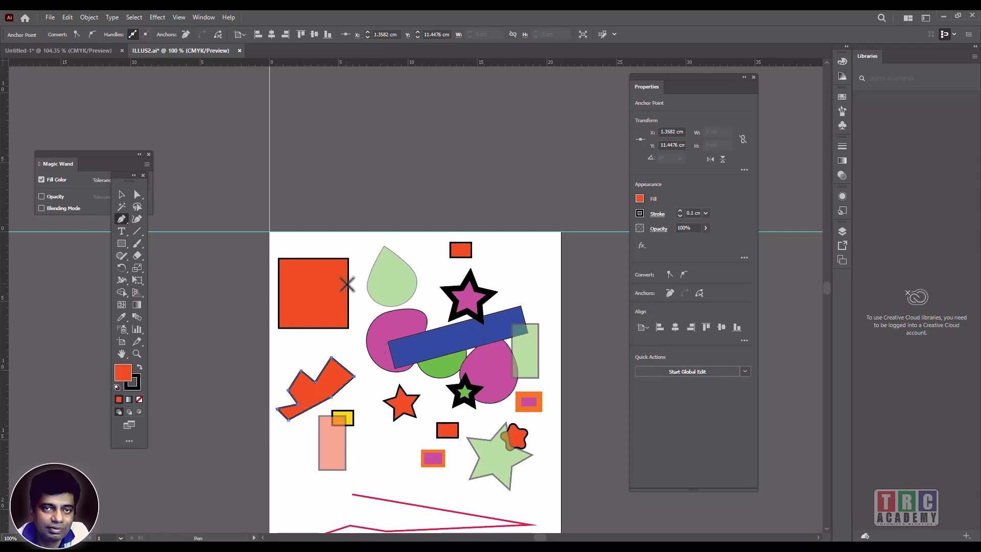
# Delete the large red square and move the irregular red polygon up into its place.
pyautogui.click(121, 194)
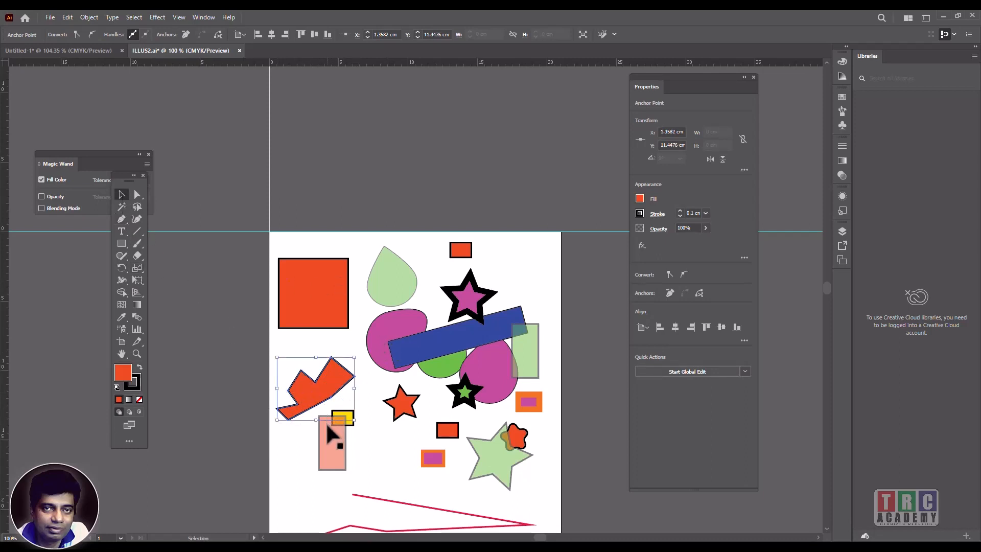
pyautogui.moveTo(306, 396); pyautogui.dragTo(306, 382)
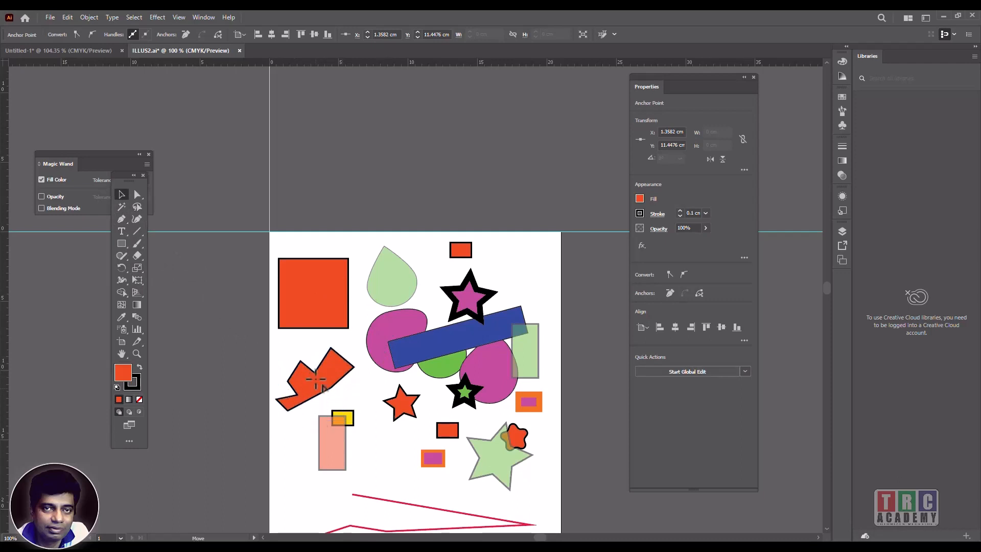
pyautogui.click(323, 323)
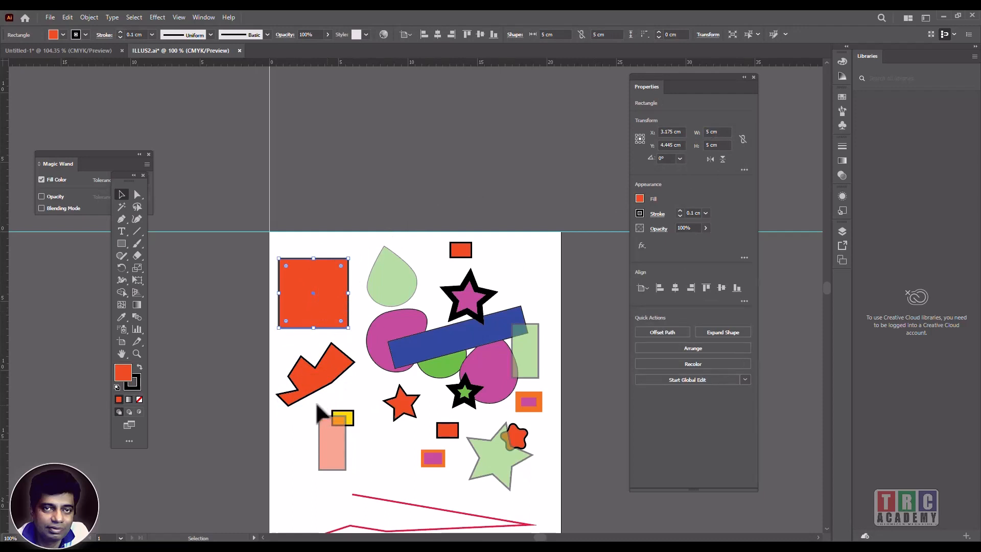
pyautogui.click(316, 337)
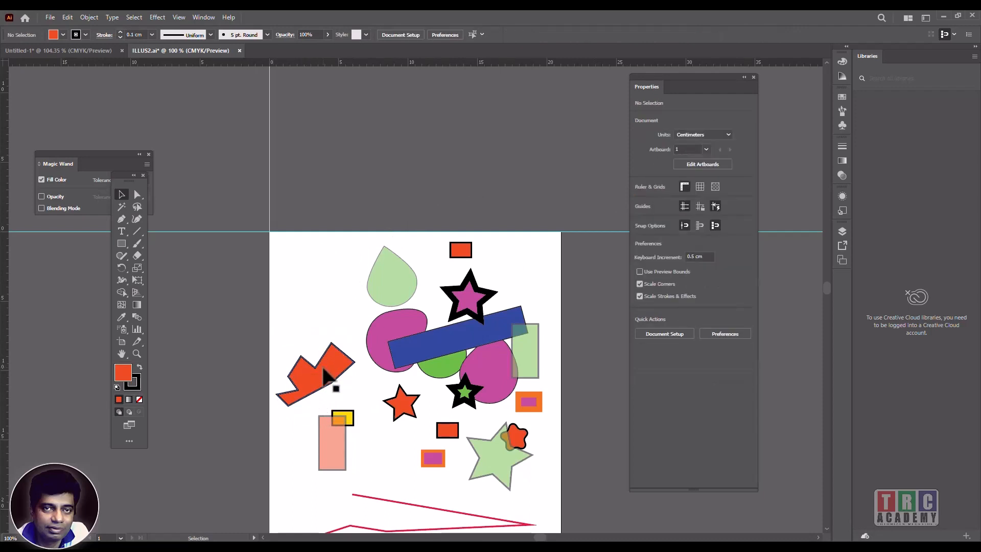
pyautogui.moveTo(326, 371); pyautogui.dragTo(329, 319)
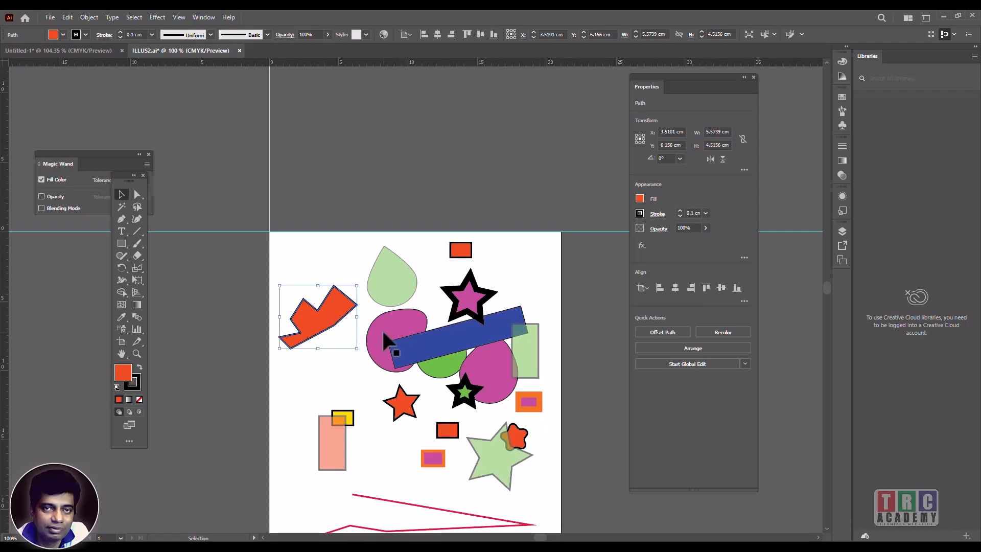
# Examine the irregular red polygon's outline and corner points at close range.
pyautogui.press('a')
pyautogui.hotkey('ctrl', '=')
pyautogui.hotkey('ctrl', '=')
pyautogui.hotkey('ctrl', '=')
pyautogui.hotkey('ctrl', '=')
pyautogui.hotkey('ctrl', '=')
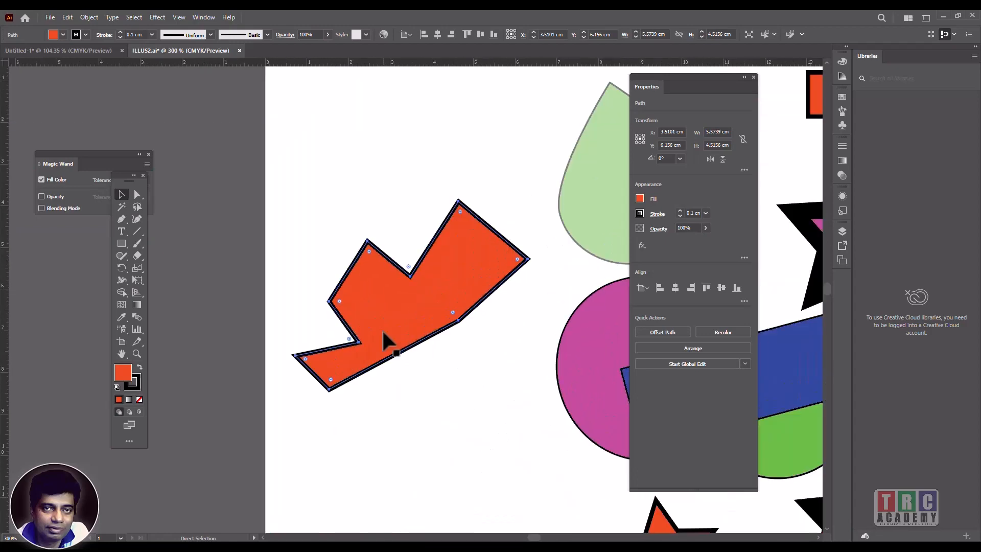
pyautogui.hotkey('ctrl', '-')
pyautogui.hotkey('ctrl', '-')
pyautogui.hotkey('ctrl', '-')
pyautogui.hotkey('ctrl', '-')
pyautogui.hotkey('ctrl', '-')
pyautogui.hotkey('ctrl', '-')
pyautogui.hotkey('ctrl', '-')
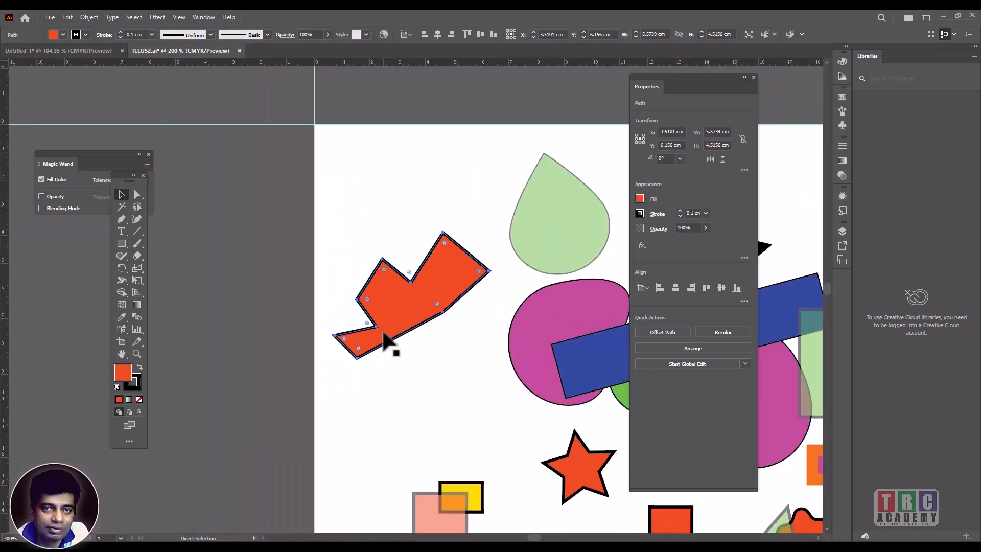
pyautogui.hotkey('ctrl', '=')
pyautogui.hotkey('ctrl', '=')
pyautogui.hotkey('ctrl', '=')
pyautogui.hotkey('ctrl', '=')
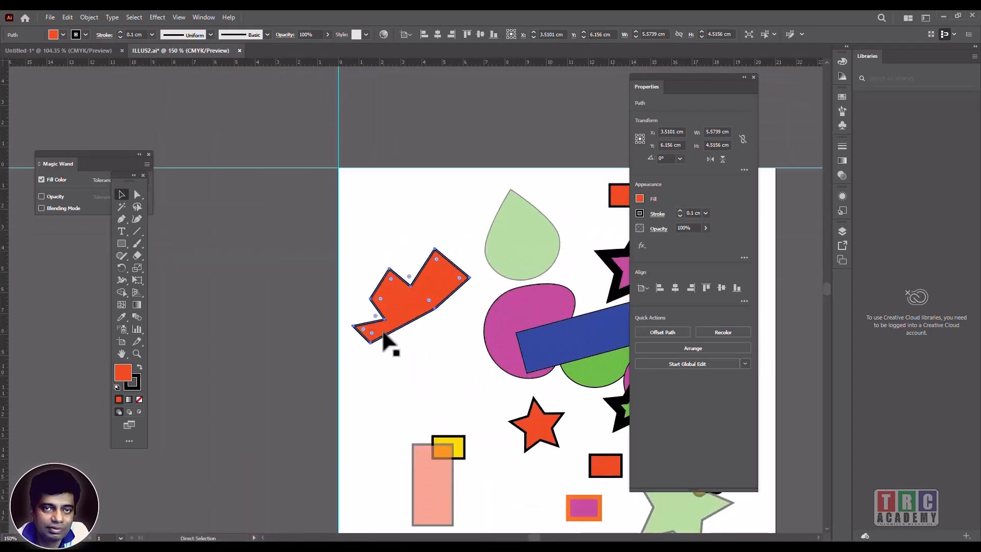
pyautogui.press('v')
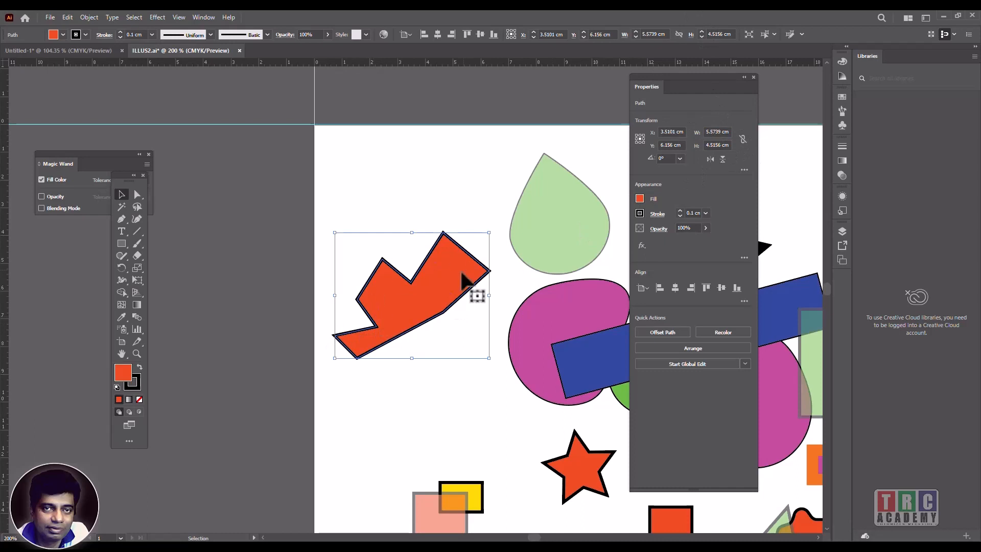
# Scale the irregular polygon proportionally to a width of 10 cm and move it fully onto the artboard.
pyautogui.click(742, 139)
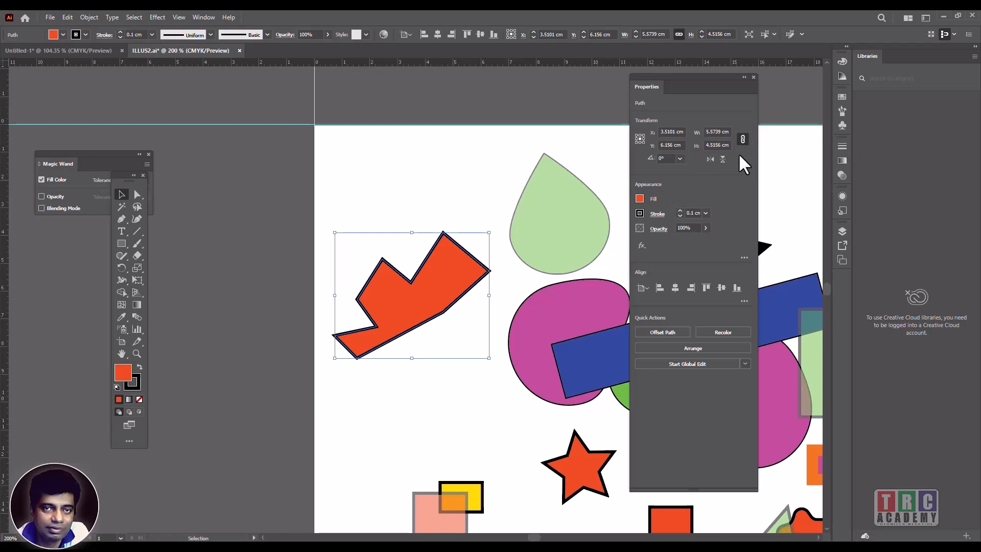
pyautogui.click(710, 131)
pyautogui.write('10')
pyautogui.press('Return')
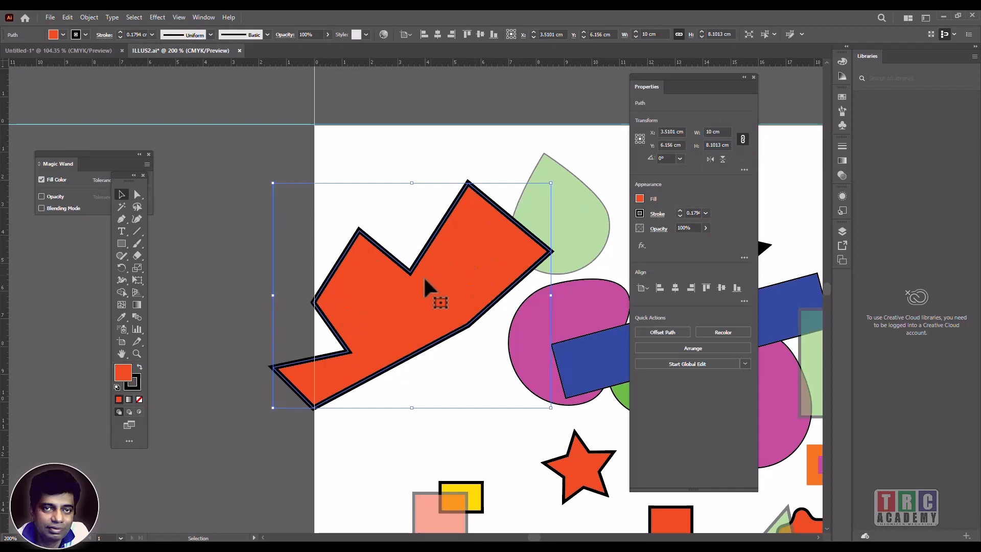
pyautogui.moveTo(423, 275); pyautogui.dragTo(487, 275)
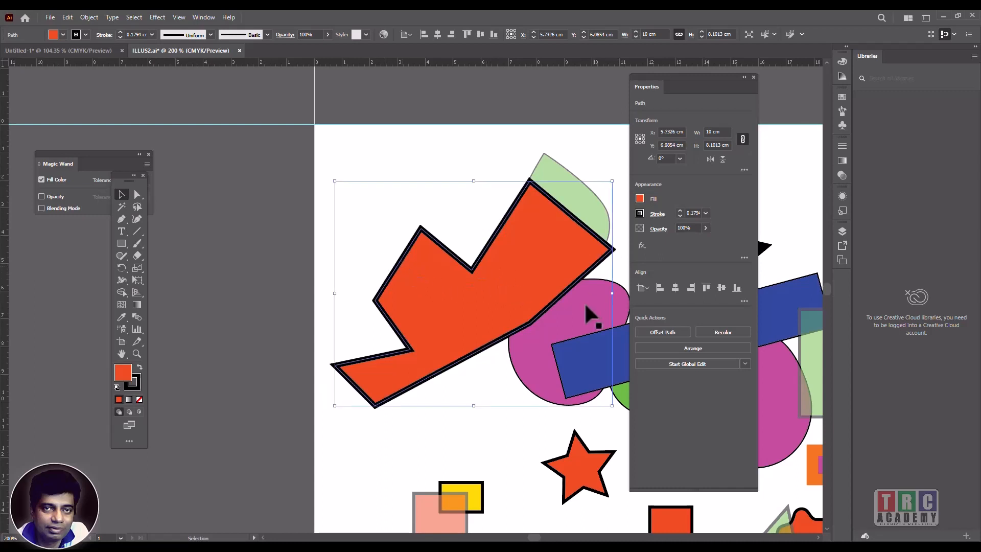
# Resize the red star to 5 cm by 5 cm with proportions unlinked and move it to the lower-left area of the artboard.
pyautogui.hotkey('ctrl', '-')
pyautogui.hotkey('ctrl', '-')
pyautogui.hotkey('ctrl', '-')
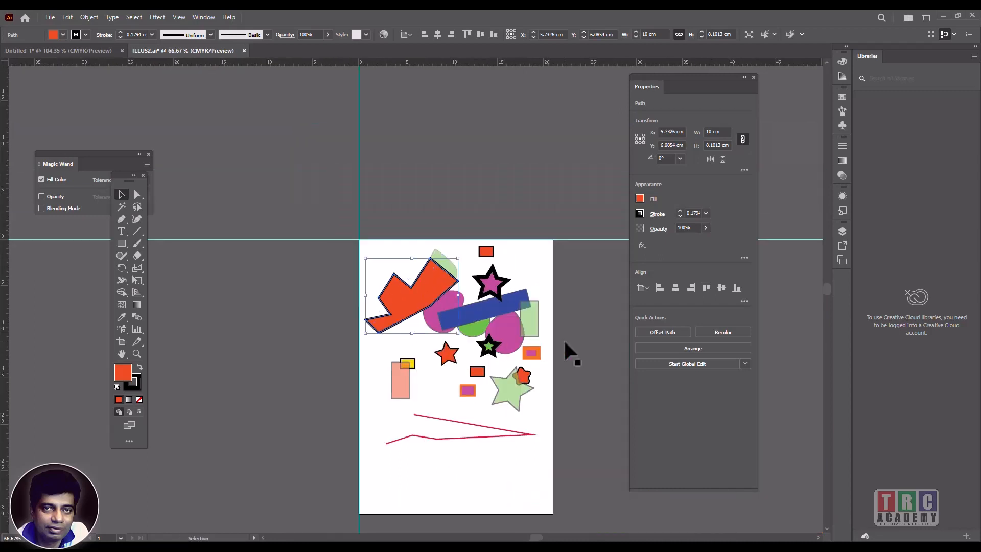
pyautogui.click(448, 356)
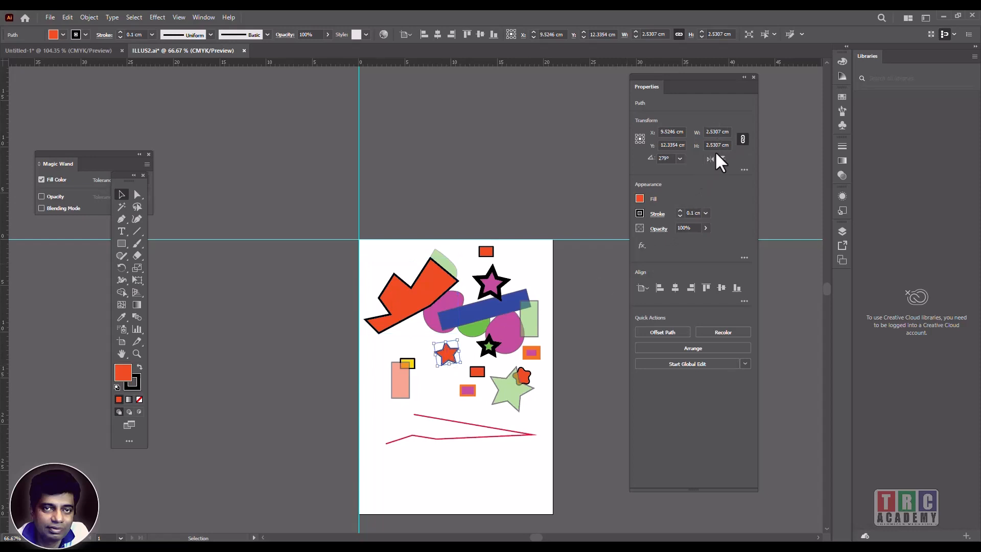
pyautogui.click(743, 139)
pyautogui.click(717, 132)
pyautogui.write('5')
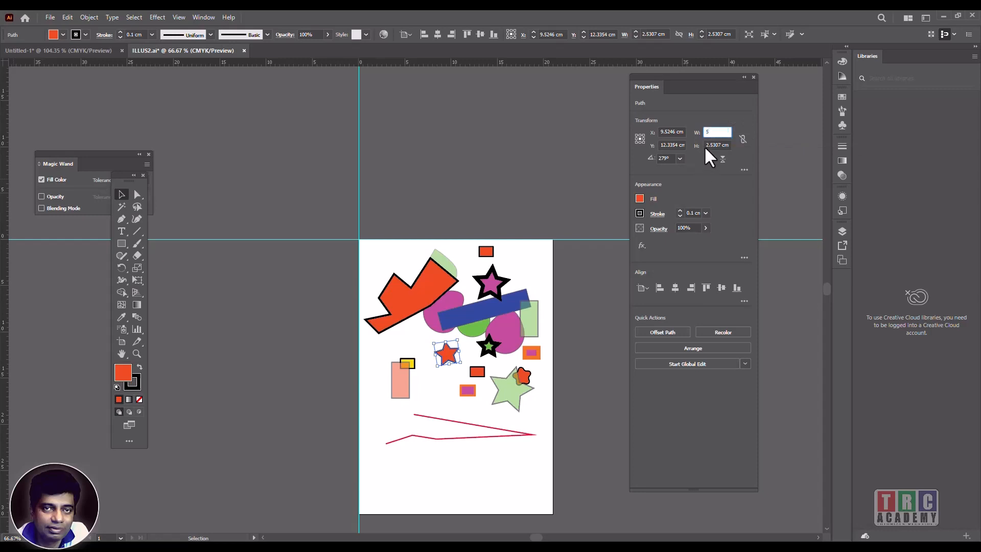
pyautogui.click(704, 146)
pyautogui.write('5')
pyautogui.press('Return')
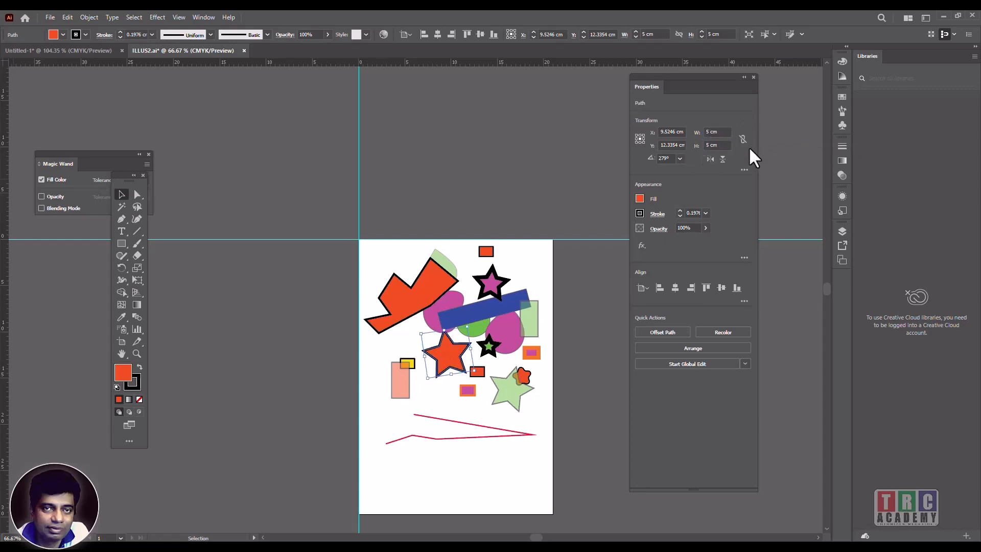
pyautogui.moveTo(456, 370); pyautogui.dragTo(398, 439)
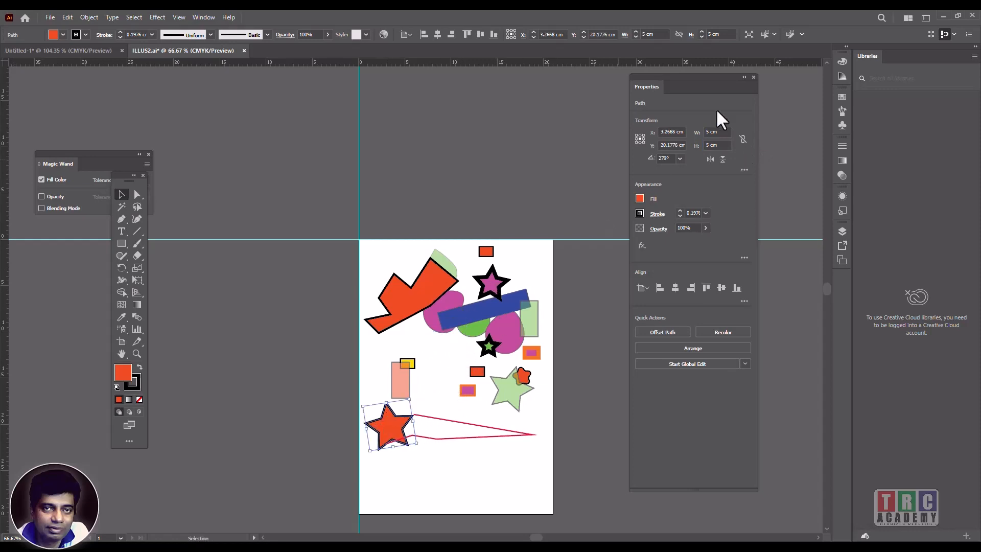
# Flip the irregular red polygon horizontally and back, and flip it vertically and back.
pyautogui.click(408, 312)
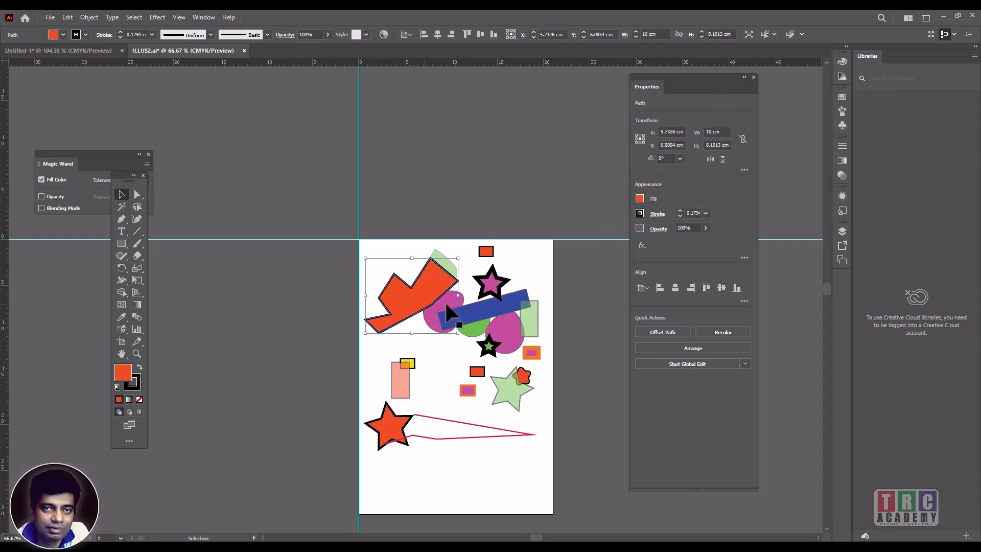
pyautogui.click(714, 157)
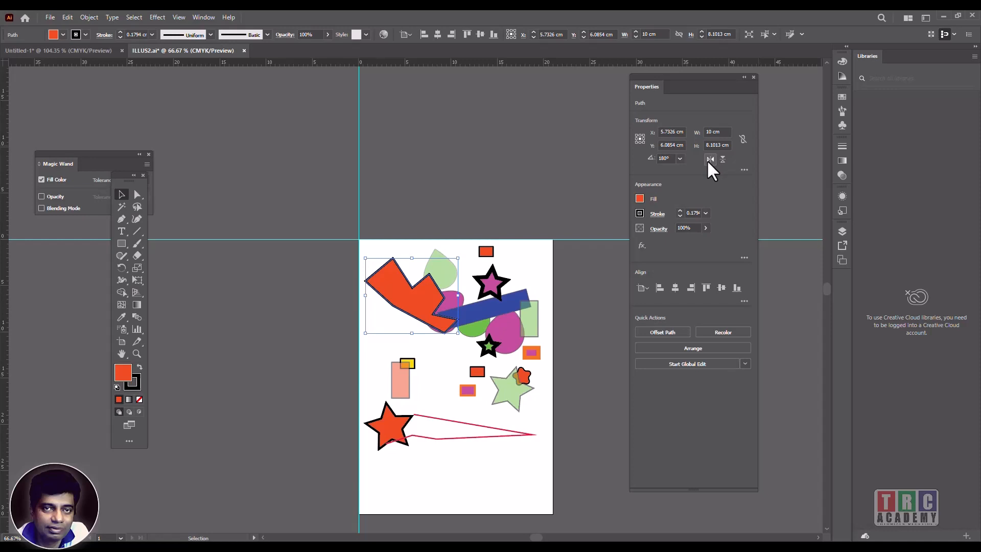
pyautogui.click(710, 159)
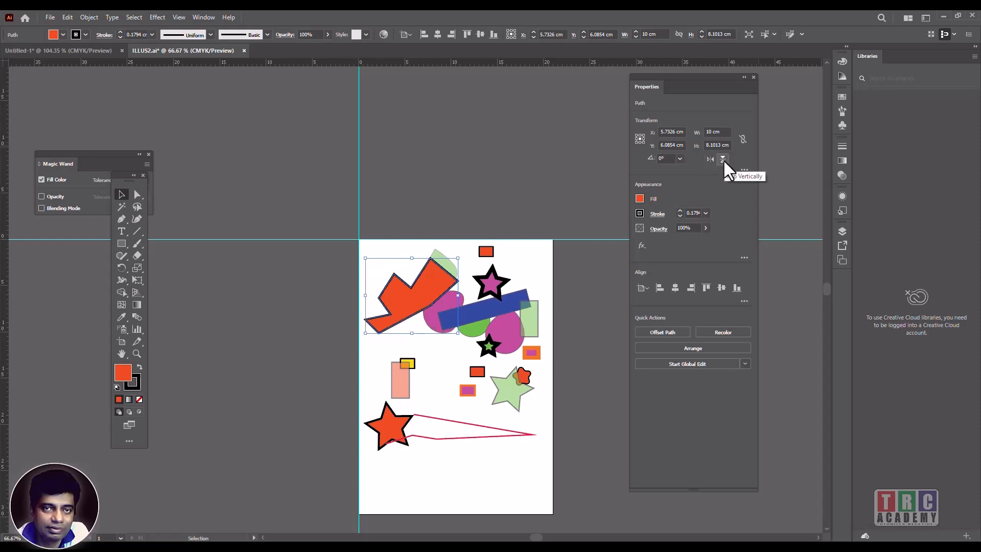
pyautogui.click(723, 158)
pyautogui.click(722, 159)
# Examine the additional transform options for the polygon, including Scale Corners and Scale Strokes & Effects.
pyautogui.click(744, 170)
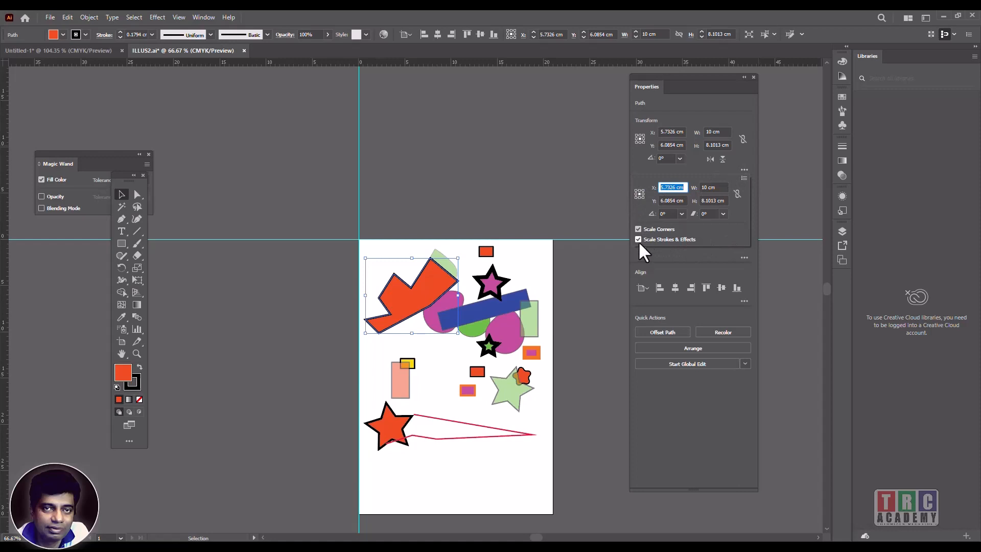
pyautogui.click(744, 169)
pyautogui.click(766, 188)
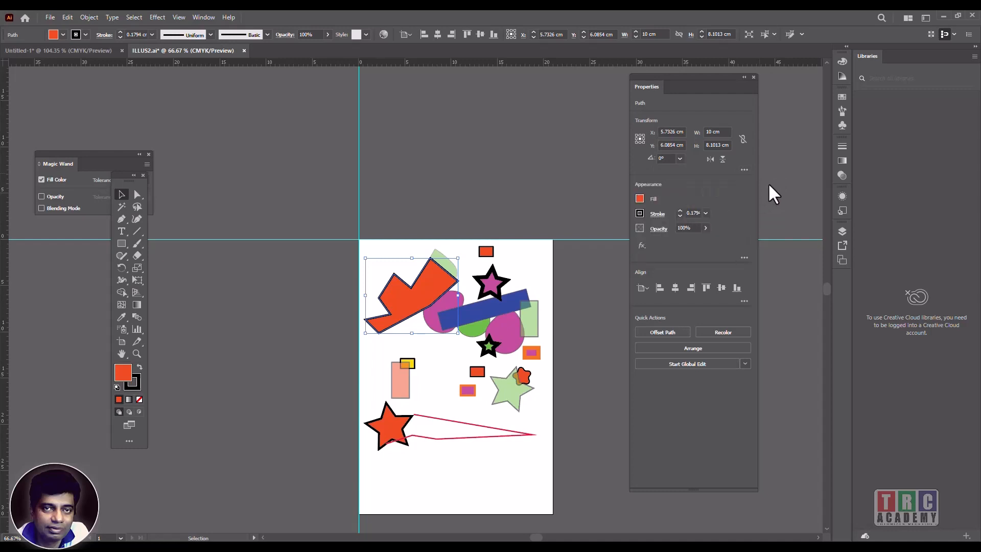
# Rotate the irregular red polygon using the preset angle of 90° and again using 270°.
pyautogui.click(680, 158)
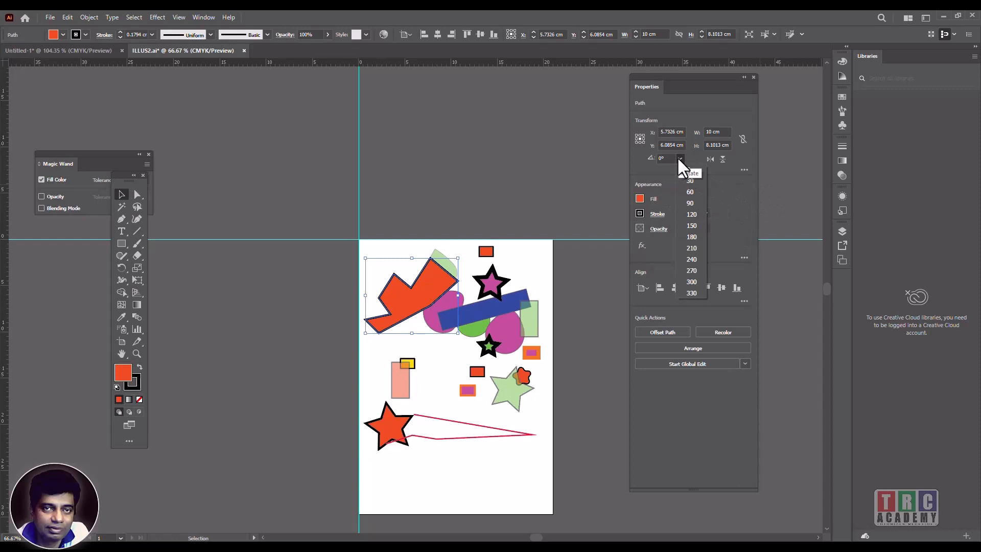
pyautogui.click(684, 204)
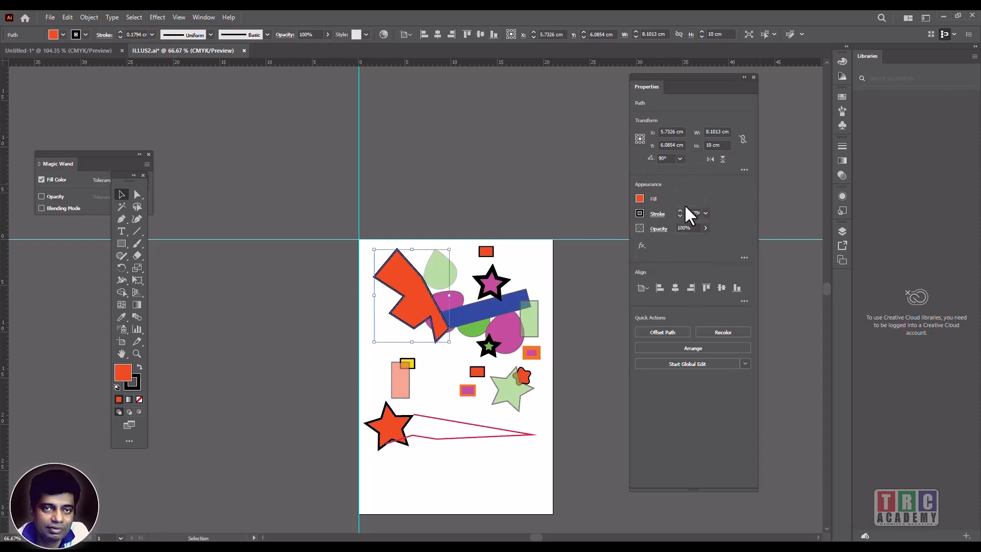
pyautogui.click(680, 159)
pyautogui.click(690, 272)
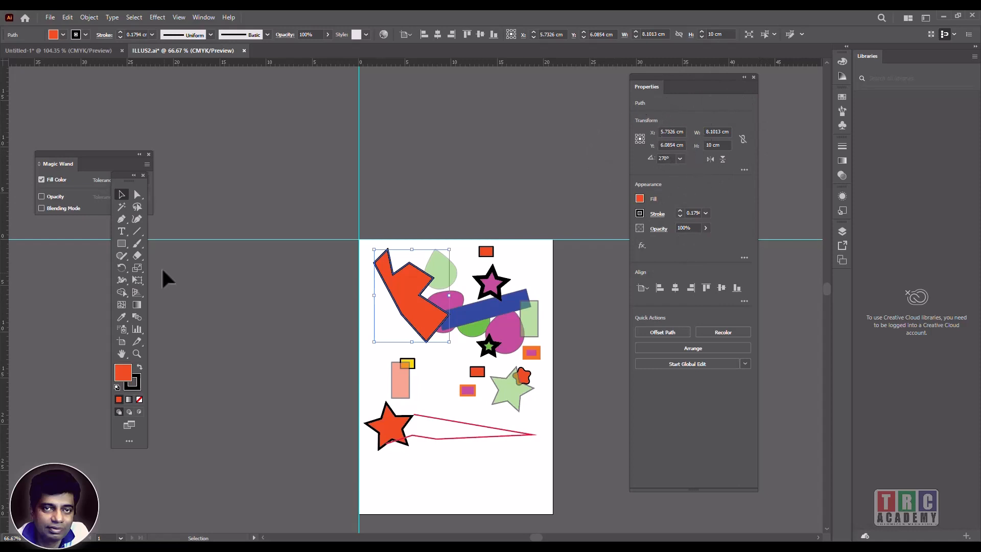
# Delete all the shapes and guides so that the artboard is empty.
pyautogui.click(121, 233)
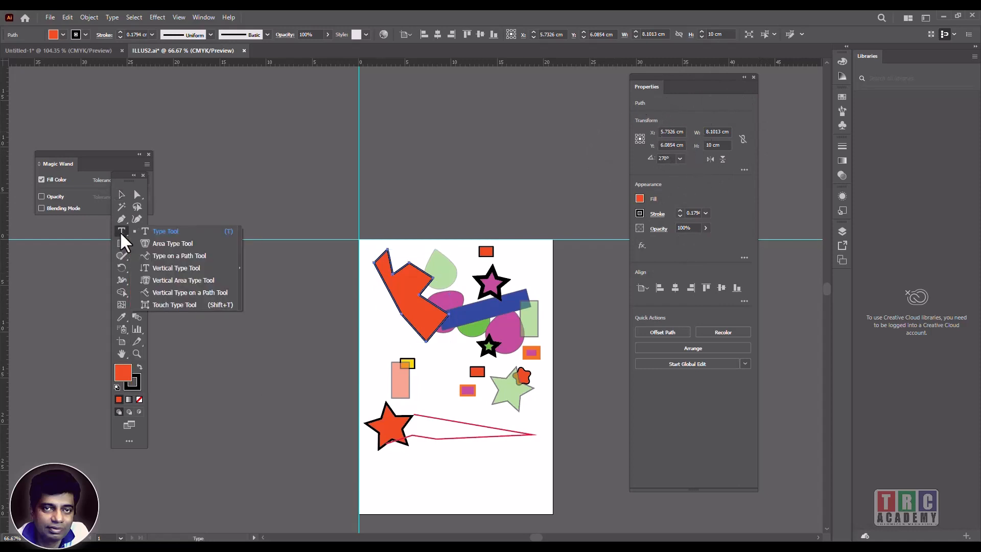
pyautogui.click(122, 195)
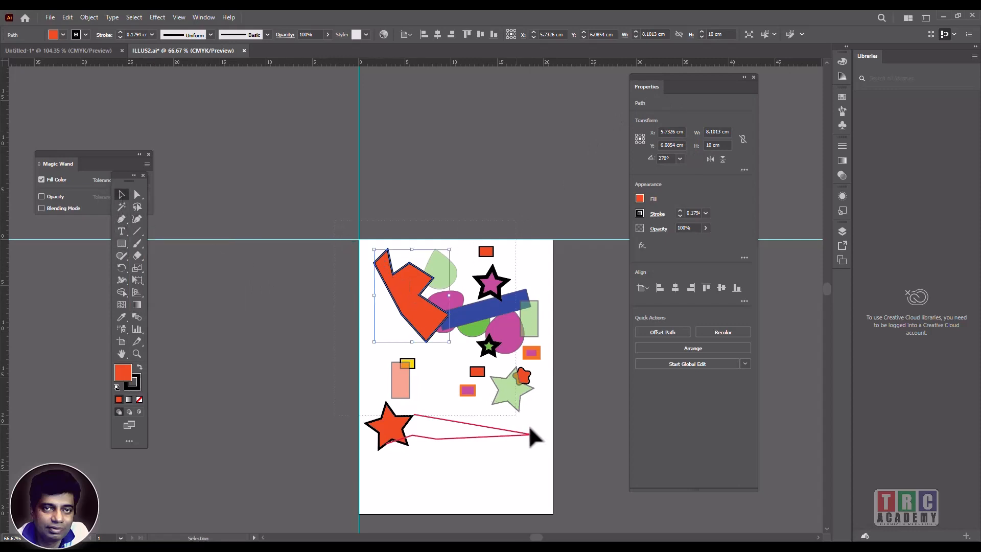
pyautogui.moveTo(581, 474); pyautogui.dragTo(581, 473)
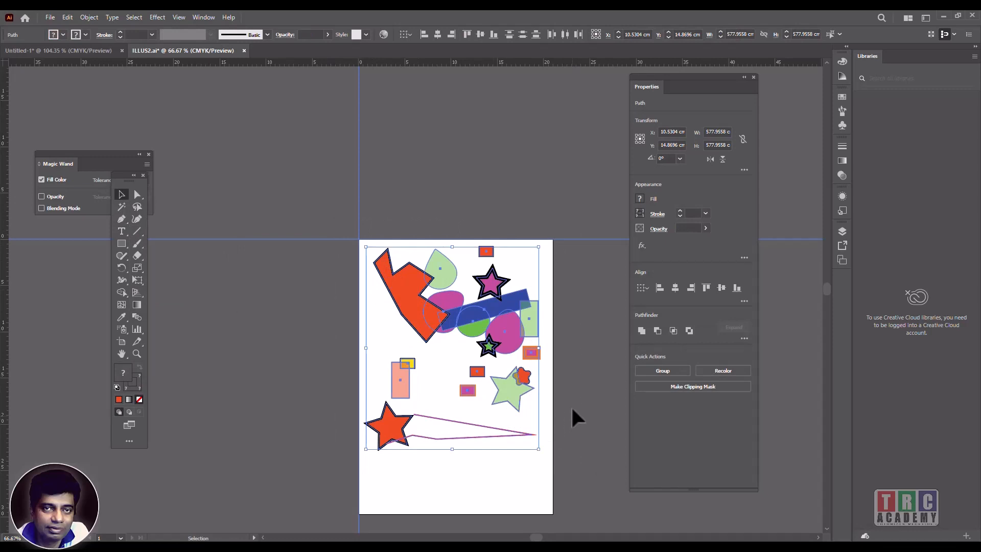
pyautogui.press('Delete')
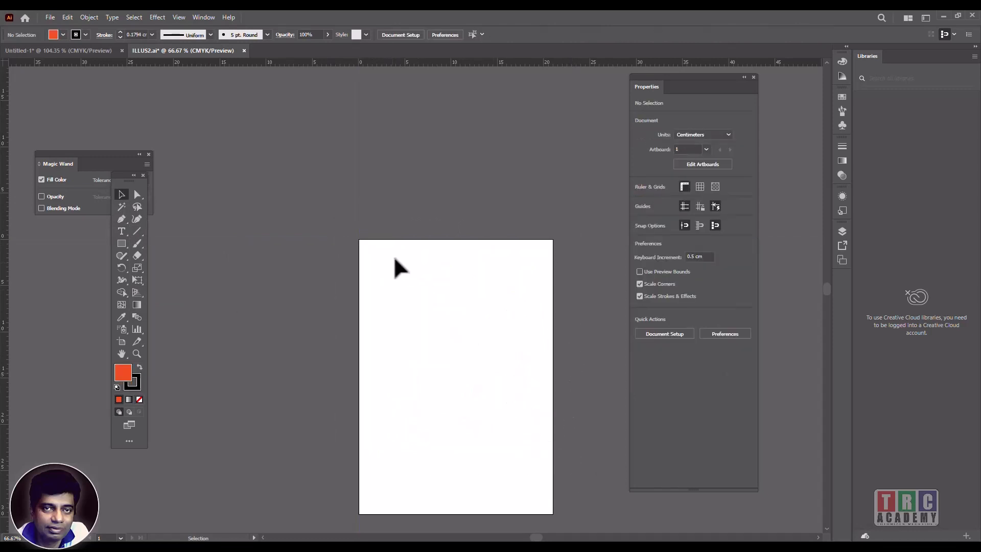
# Draw a closed, curved crescent-like shape about 13.7 cm wide and 12.3 cm high on the artboard with the Curvature tool.
pyautogui.click(136, 220)
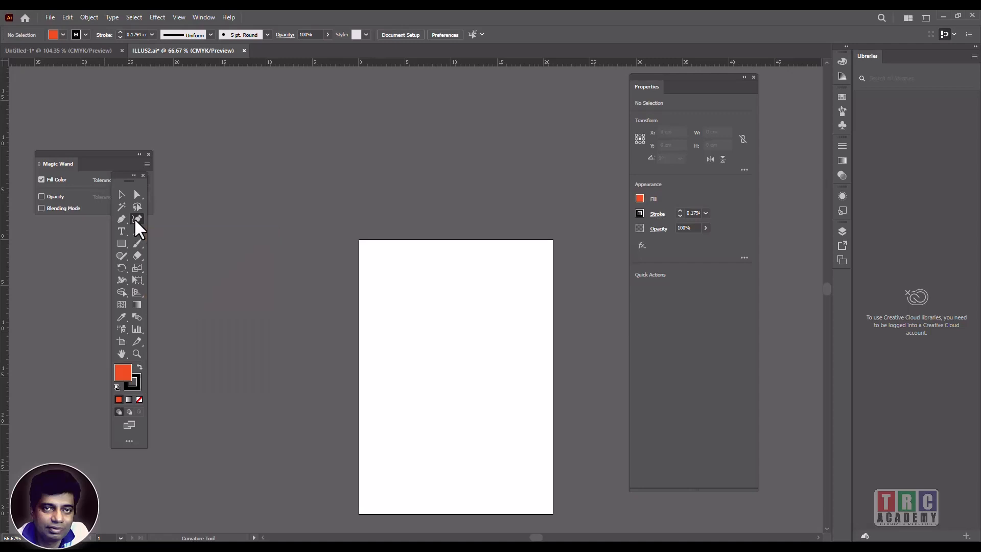
pyautogui.click(389, 317)
pyautogui.click(440, 282)
pyautogui.click(503, 297)
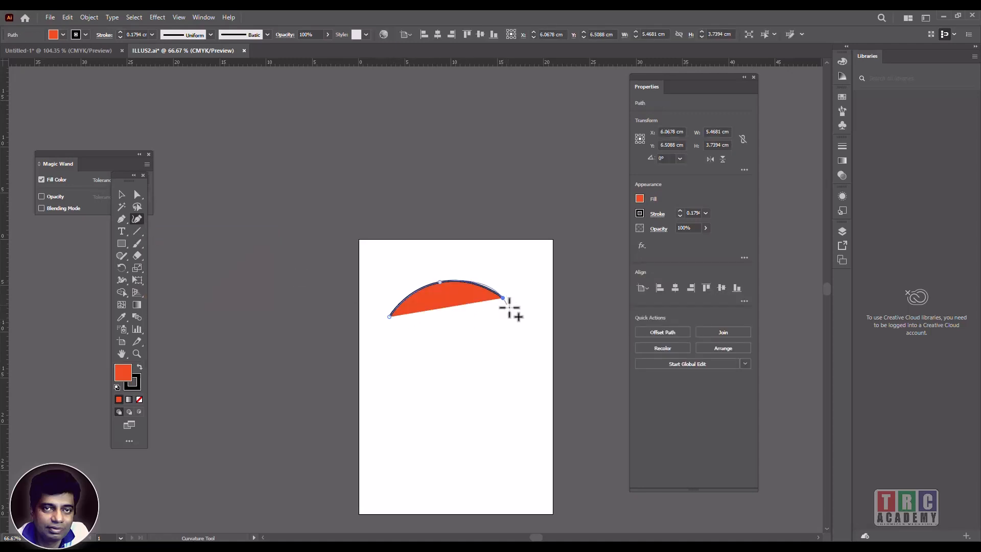
pyautogui.click(515, 346)
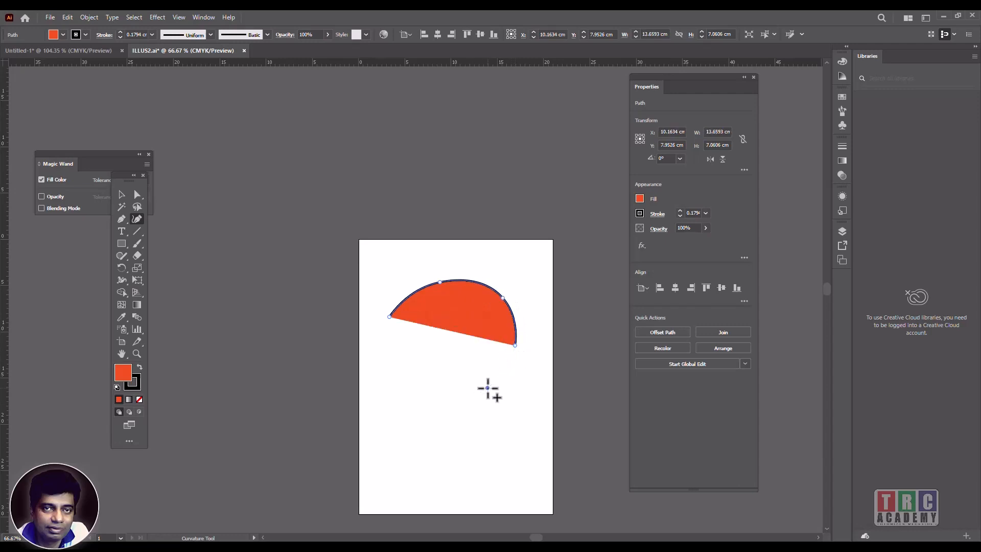
pyautogui.click(488, 388)
pyautogui.click(435, 383)
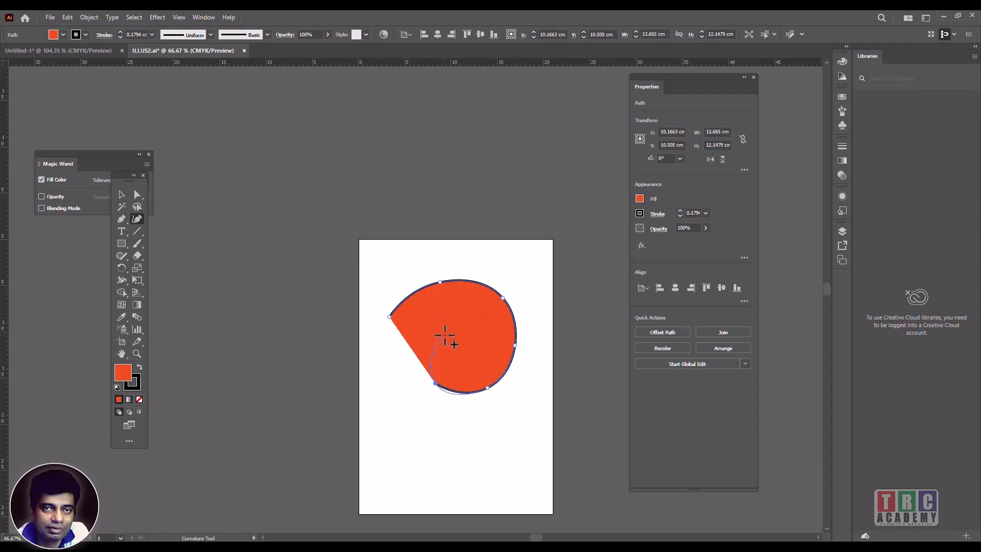
pyautogui.click(444, 334)
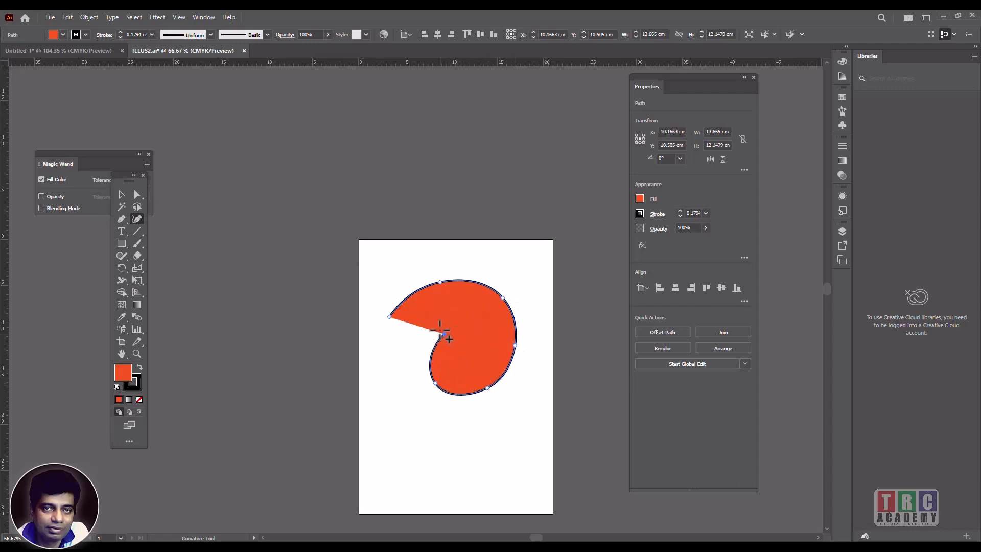
pyautogui.click(390, 318)
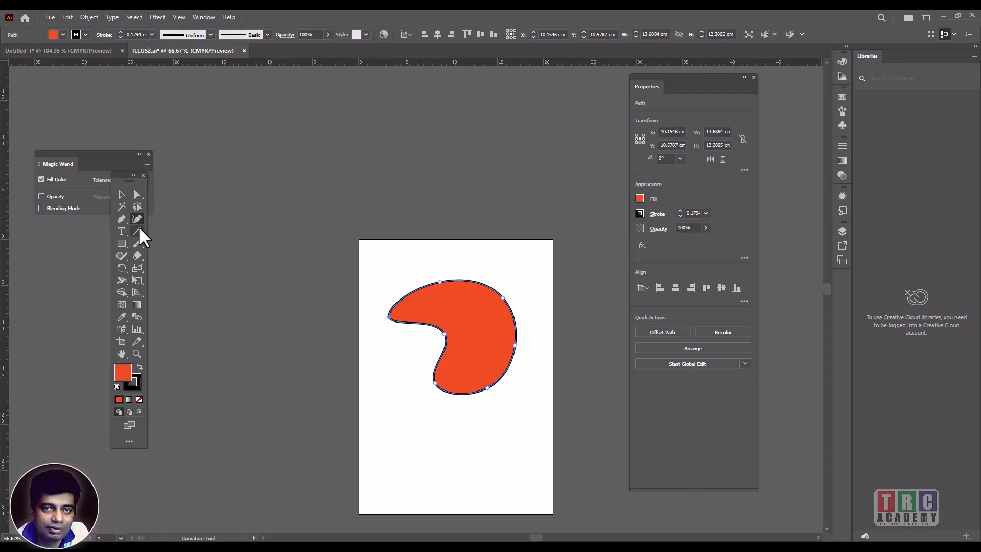
# Convert the anchor at the curved shape's left tip to a corner and reshape the inner curve with its direction handles.
pyautogui.moveTo(122, 220); pyautogui.dragTo(154, 253)
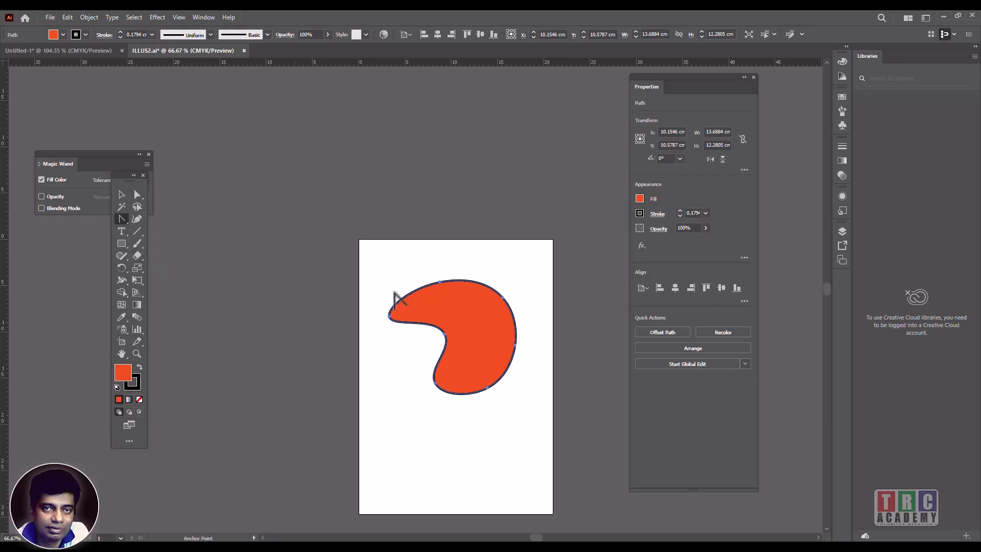
pyautogui.click(390, 319)
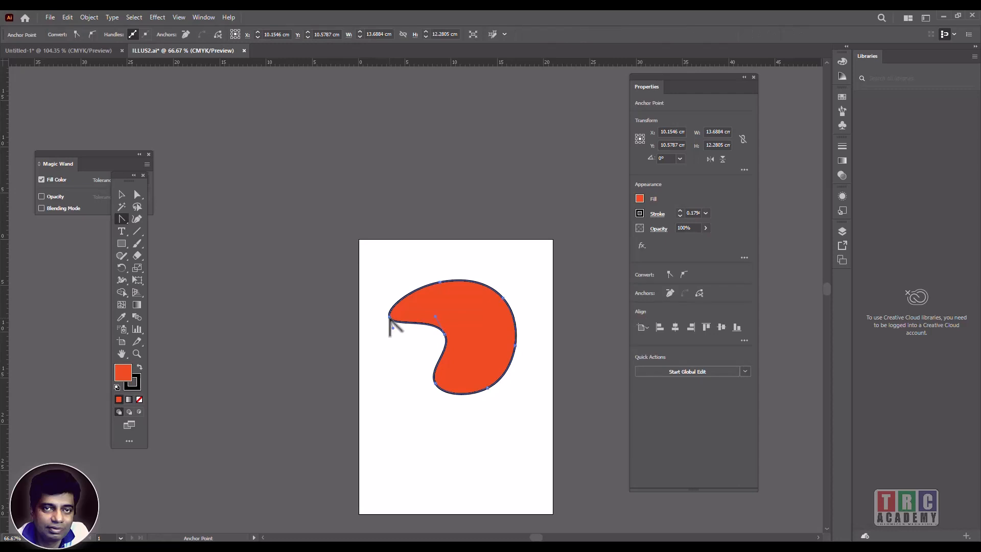
pyautogui.click(390, 318)
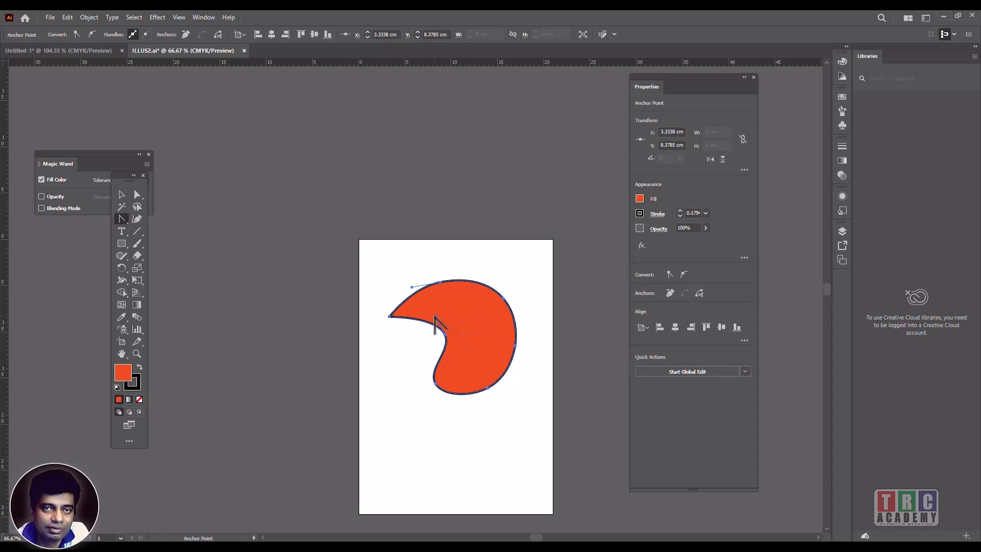
pyautogui.click(137, 194)
pyautogui.moveTo(437, 317); pyautogui.dragTo(404, 365)
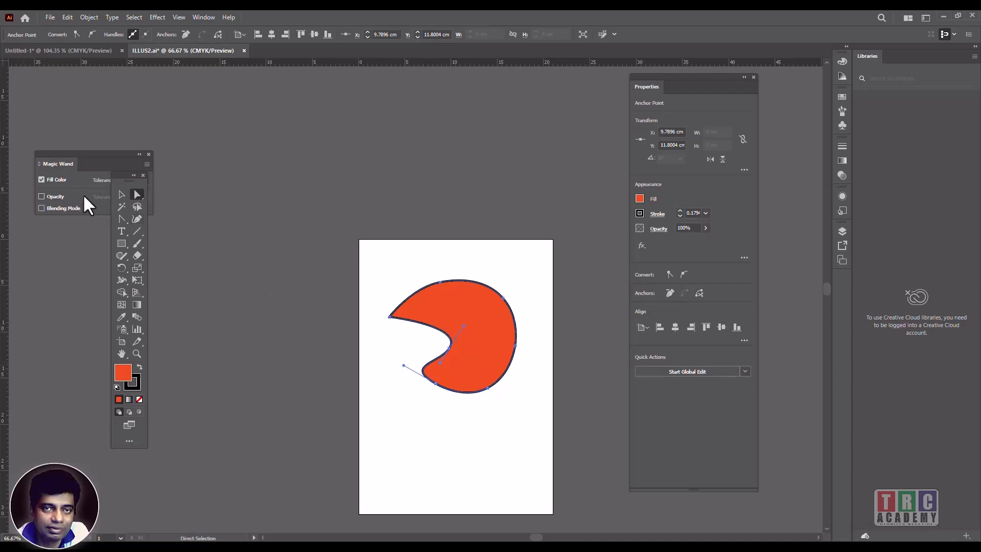
# Delete the entire curved red shape from the artboard.
pyautogui.click(121, 195)
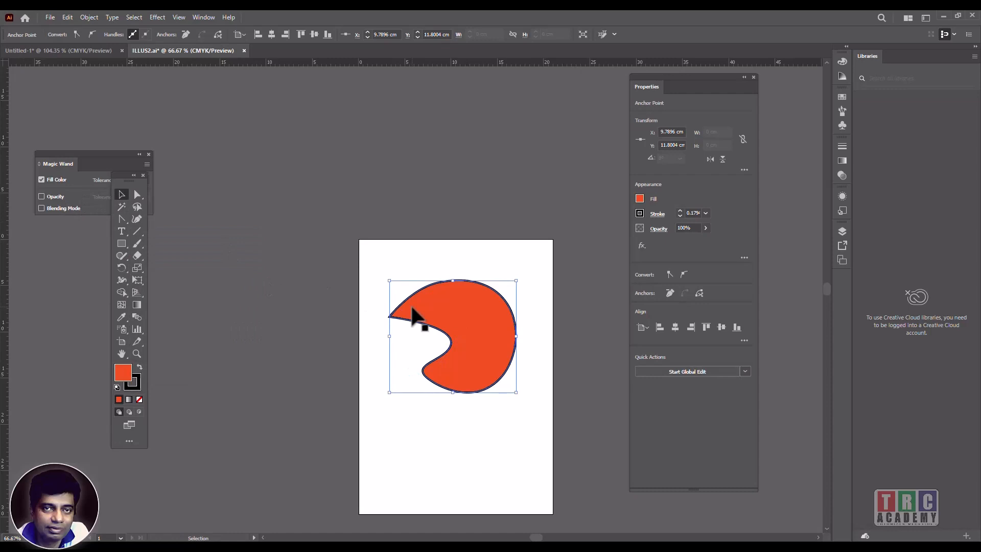
pyautogui.press('Delete')
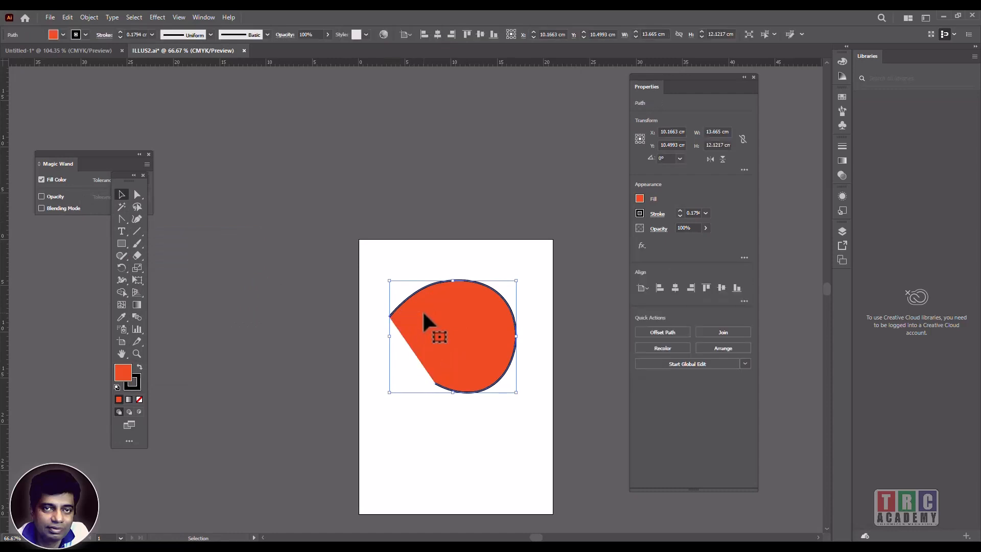
pyautogui.press('Delete')
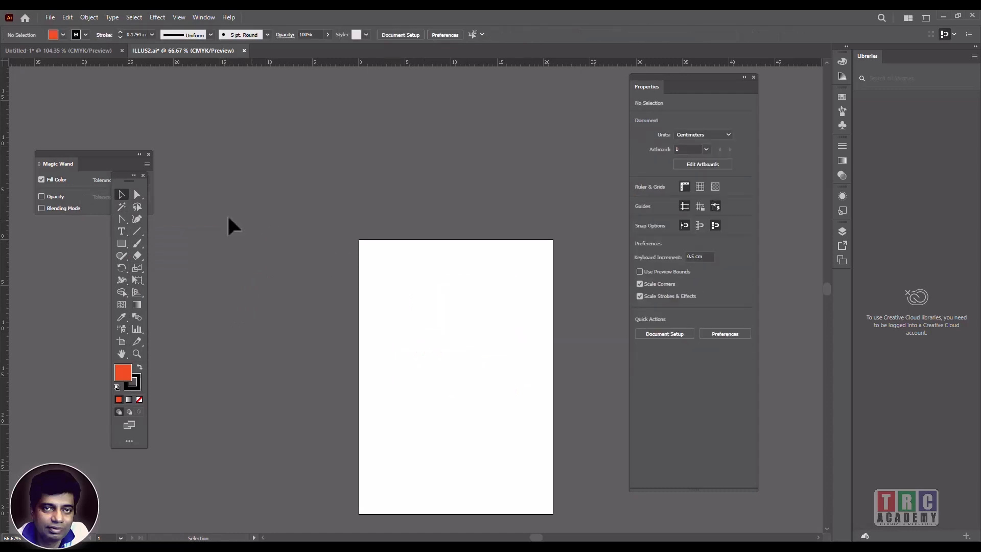
# Detach the group of type tools, float it just above the artboard, and activate the Type tool.
pyautogui.click(121, 231)
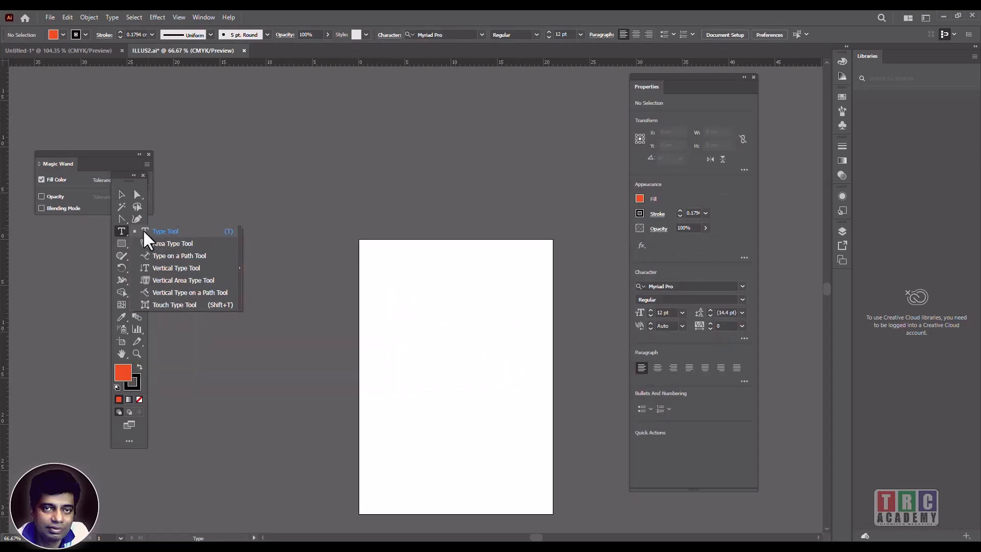
pyautogui.click(158, 244)
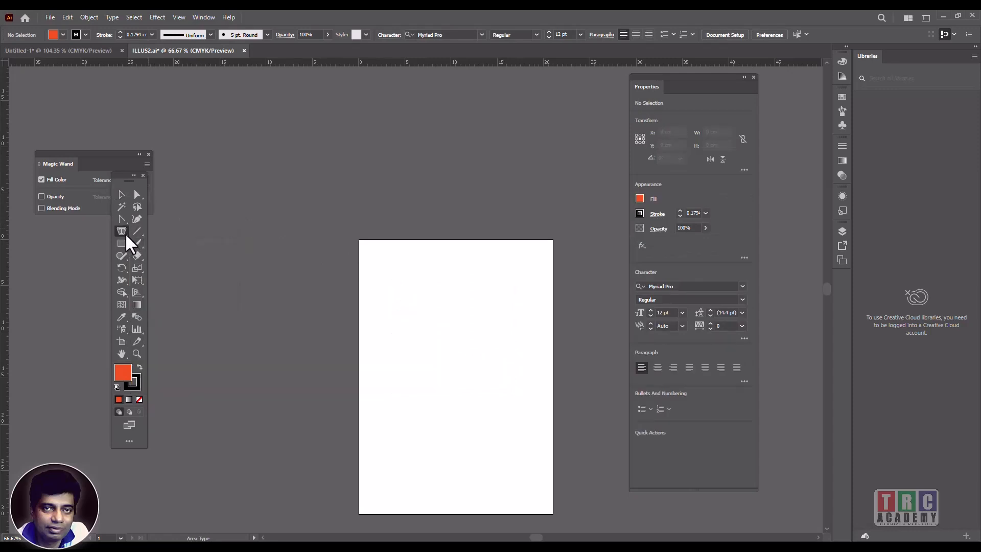
pyautogui.click(122, 228)
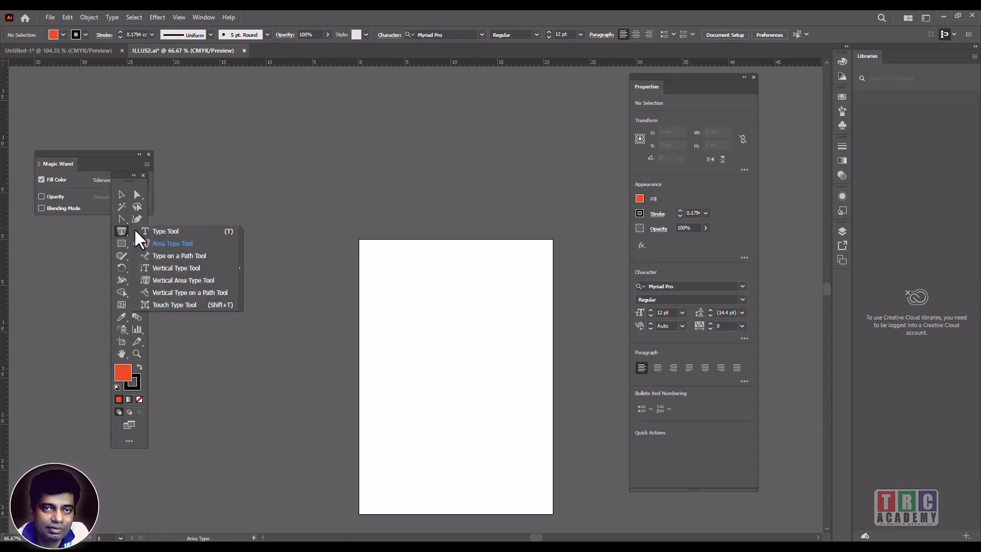
pyautogui.click(238, 262)
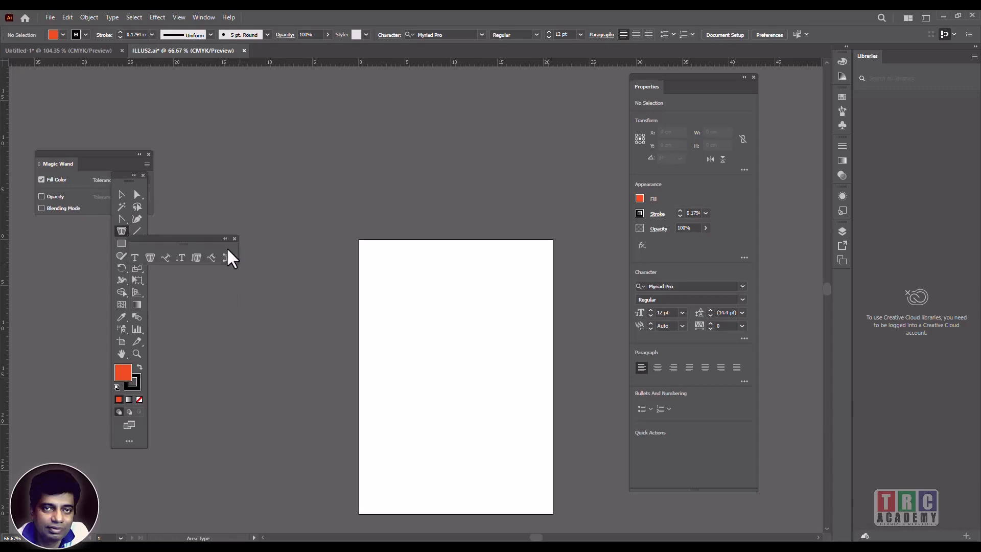
pyautogui.moveTo(206, 237); pyautogui.dragTo(445, 200)
pyautogui.click(386, 222)
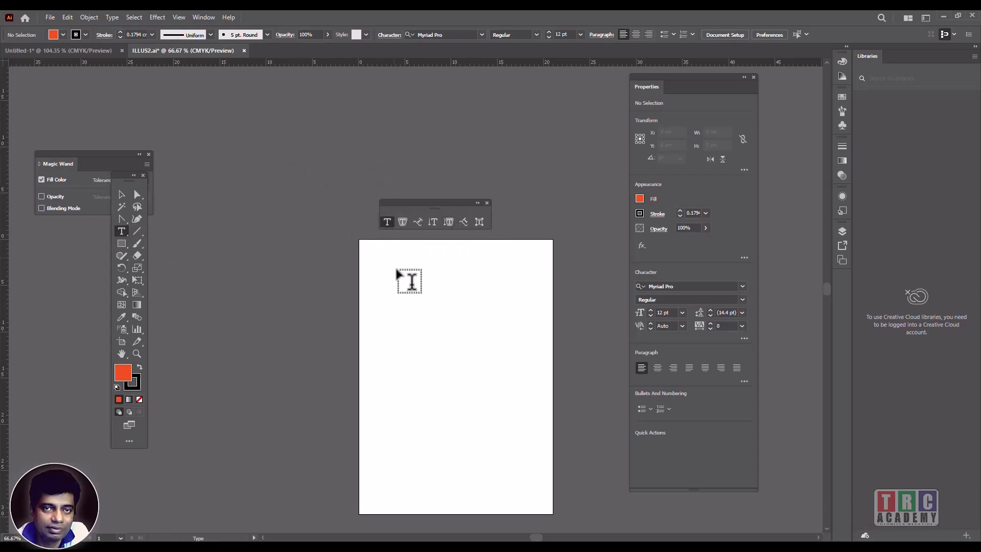
# Place a line of placeholder point text near the upper part of the artboard and enlarge it to 49 pt.
pyautogui.click(397, 302)
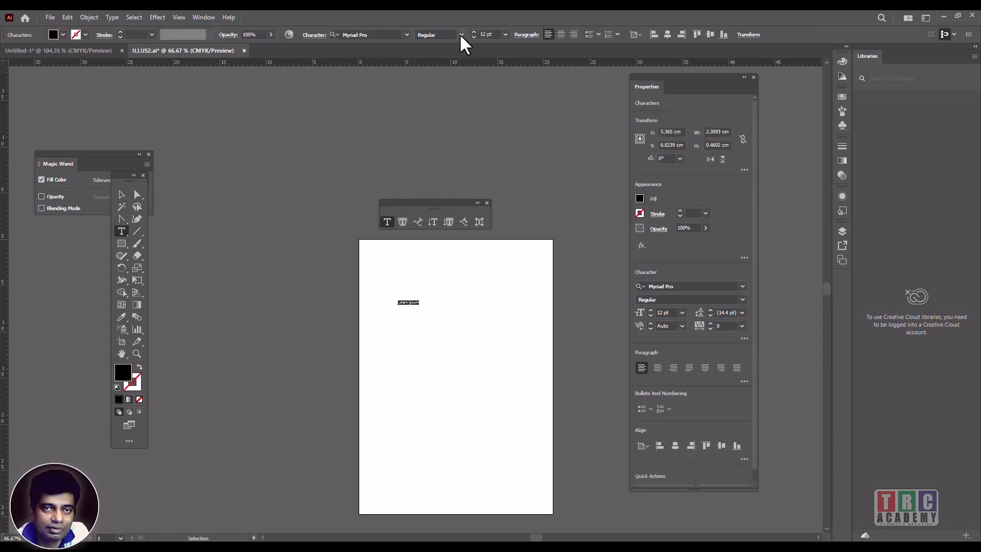
pyautogui.scroll(20, 471, 30)
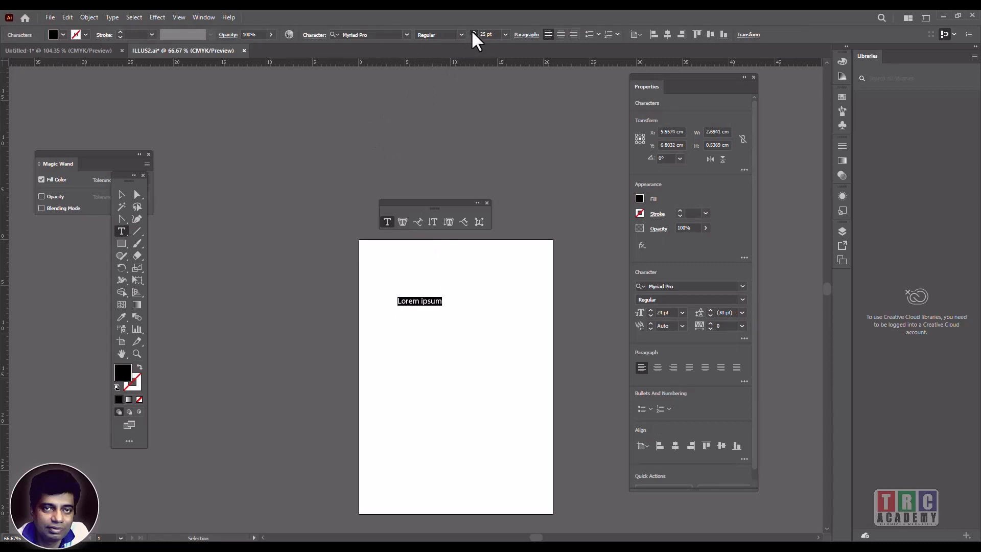
pyautogui.scroll(16, 471, 30)
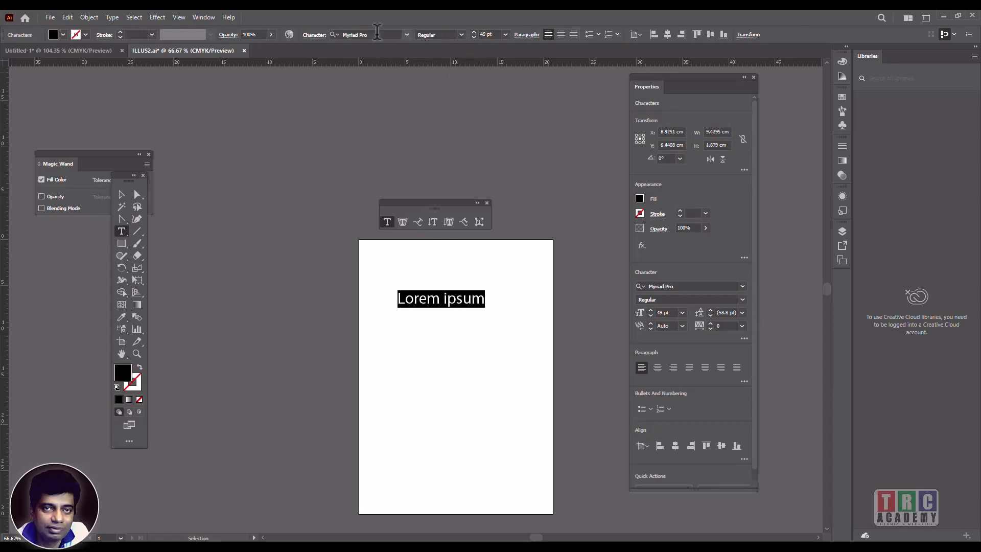
# Set the placeholder text's font to Bahnschrift with the SemiCondensed style.
pyautogui.click(407, 34)
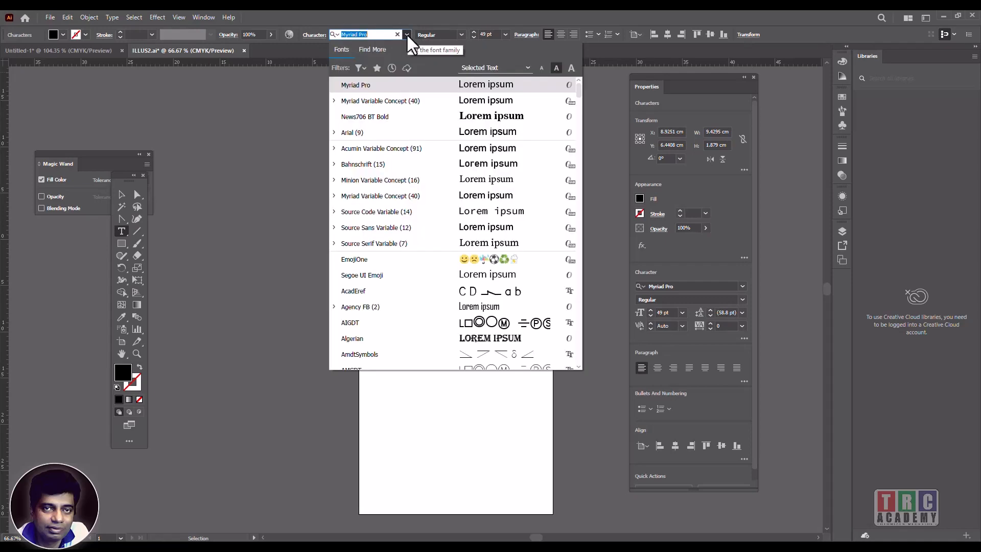
pyautogui.click(499, 164)
pyautogui.click(487, 34)
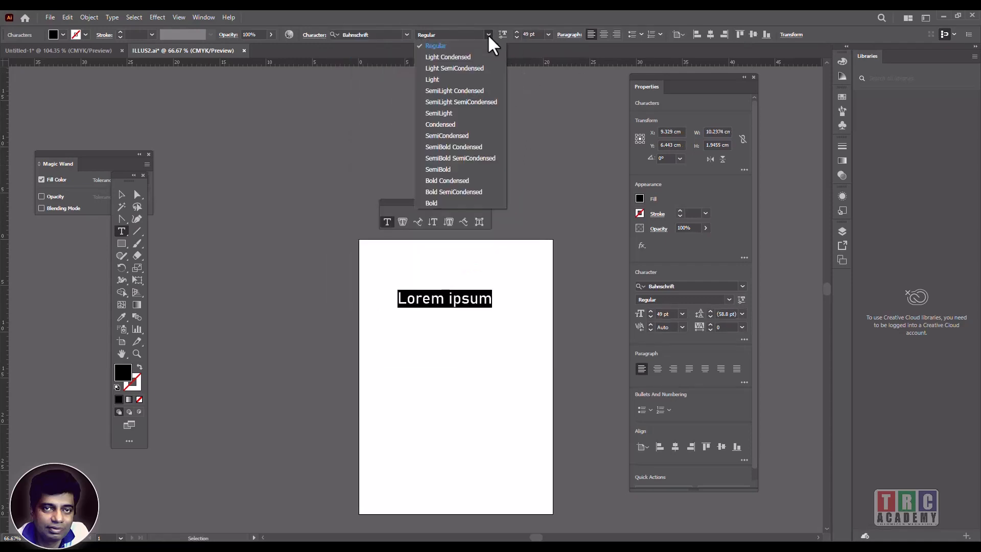
pyautogui.click(448, 134)
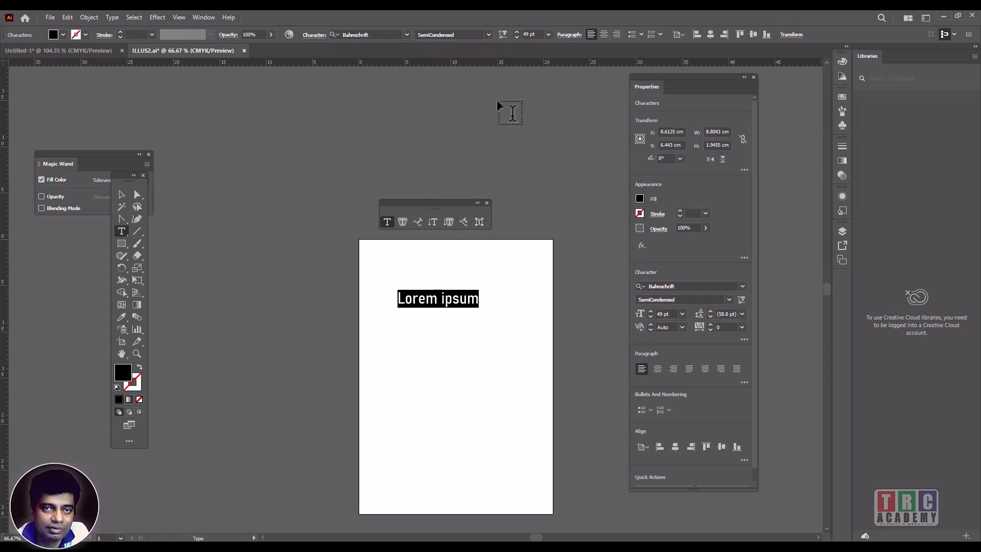
# Increase the placeholder text's font size to 78 pt and finish editing it.
pyautogui.click(516, 32)
pyautogui.click(516, 32)
pyautogui.click(516, 31)
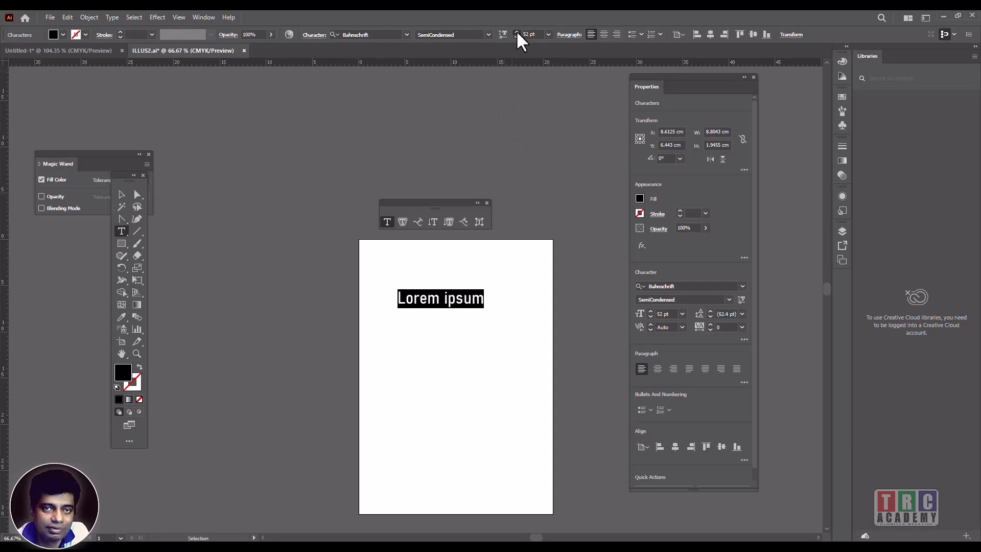
pyautogui.click(516, 31)
pyautogui.click(517, 32)
pyautogui.click(516, 32)
pyautogui.click(516, 32)
pyautogui.click(516, 32)
pyautogui.click(517, 32)
pyautogui.click(517, 31)
pyautogui.click(517, 31)
pyautogui.click(516, 32)
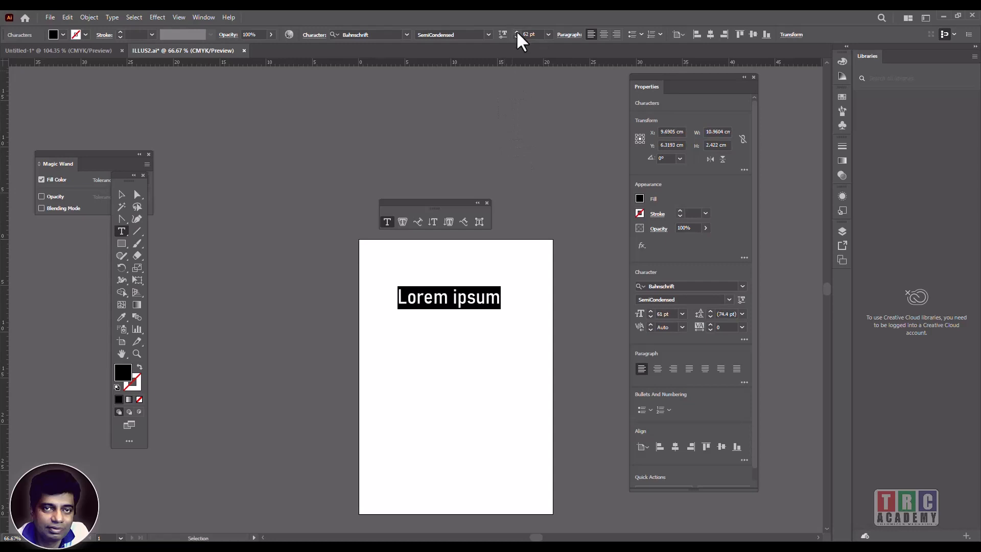
pyautogui.click(516, 31)
pyautogui.click(517, 31)
pyautogui.click(517, 32)
pyautogui.click(516, 31)
pyautogui.click(517, 31)
pyautogui.click(516, 31)
pyautogui.click(516, 32)
pyautogui.click(516, 32)
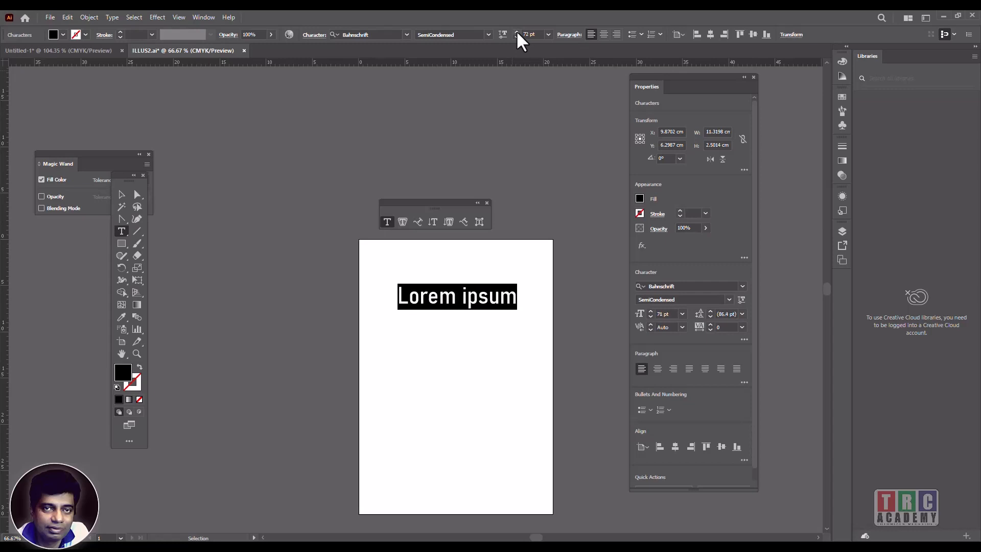
pyautogui.click(516, 32)
pyautogui.click(516, 31)
pyautogui.click(516, 32)
pyautogui.click(516, 32)
pyautogui.click(516, 32)
pyautogui.click(517, 31)
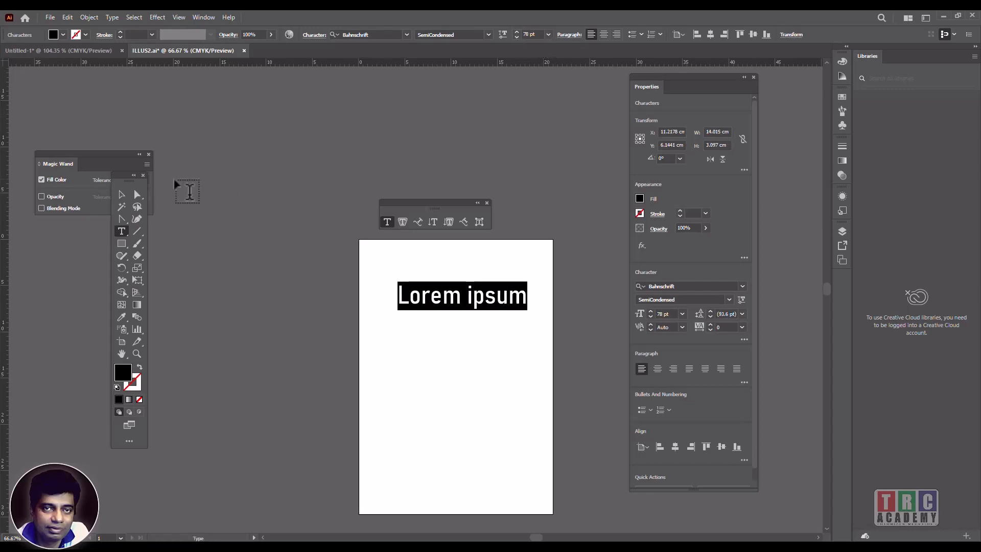
pyautogui.click(121, 196)
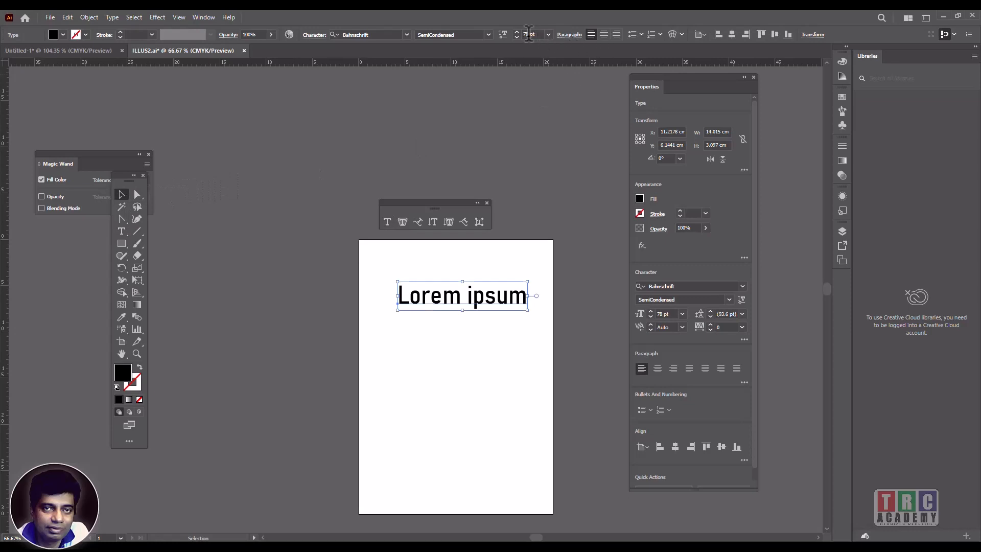
pyautogui.click(421, 162)
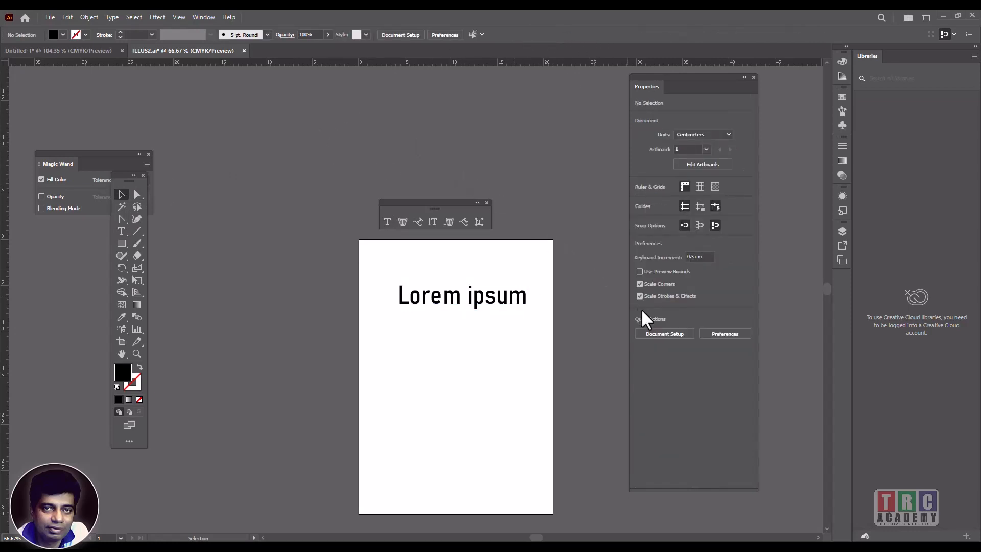
pyautogui.click(666, 335)
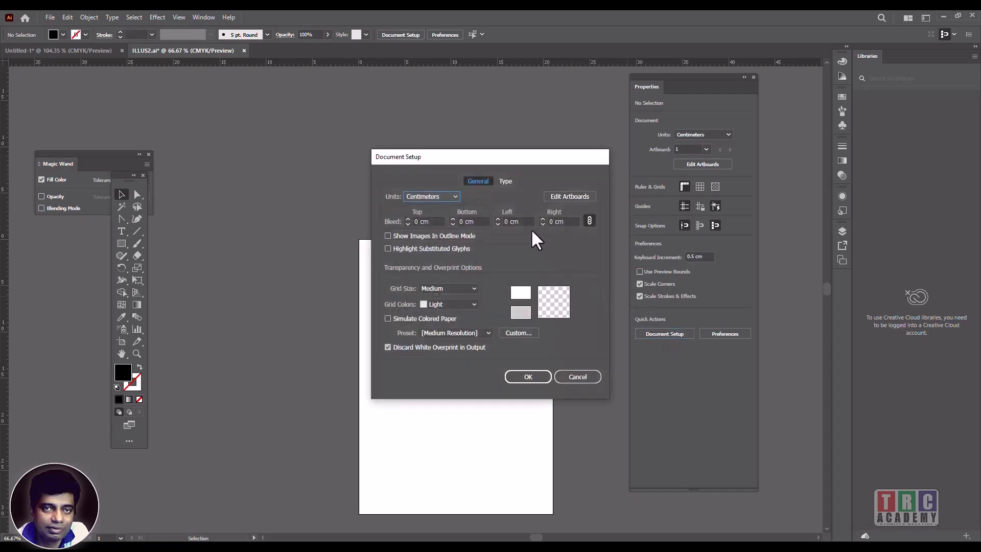
pyautogui.click(456, 195)
pyautogui.click(456, 195)
pyautogui.click(572, 377)
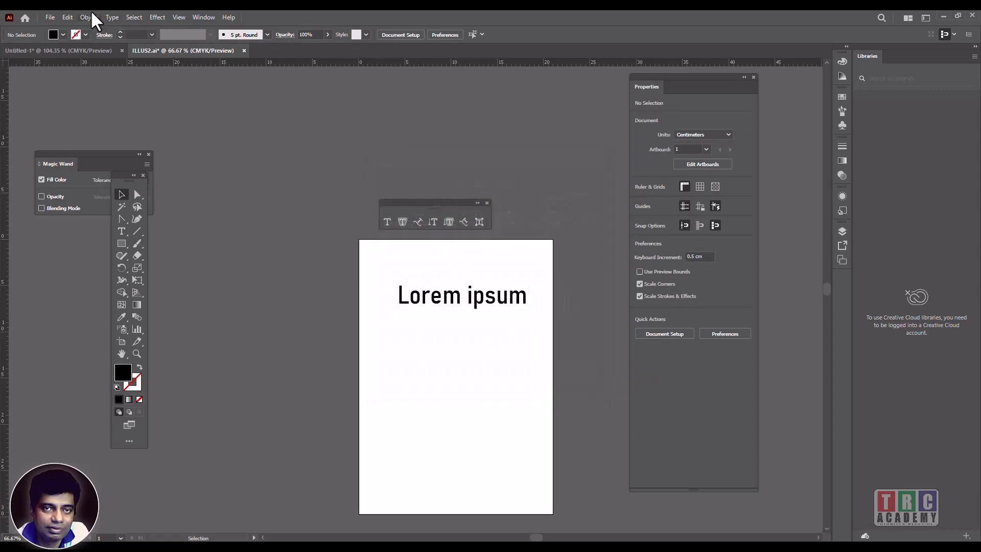
# Change the Type unit in the Units preferences to Millimeters.
pyautogui.click(67, 17)
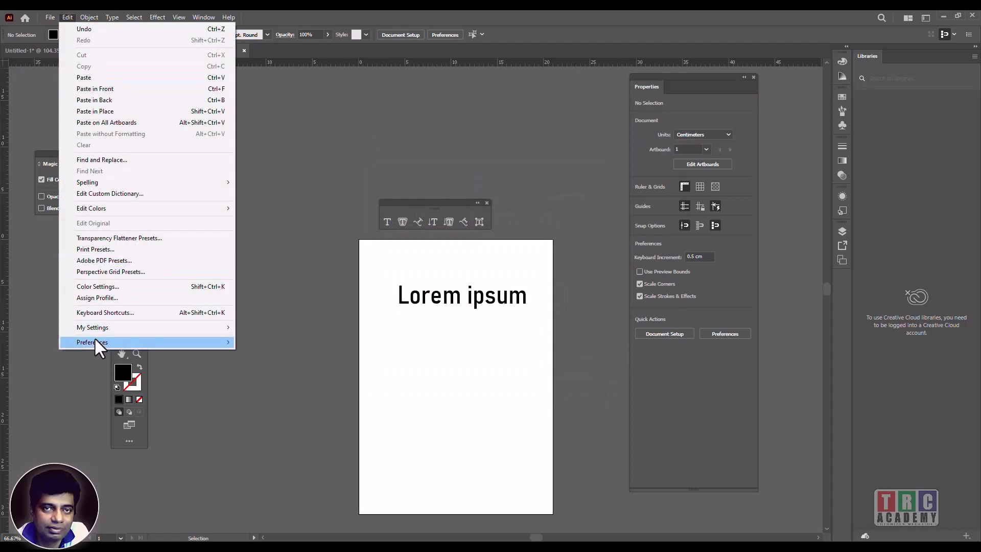
pyautogui.moveTo(134, 342)
pyautogui.click(265, 375)
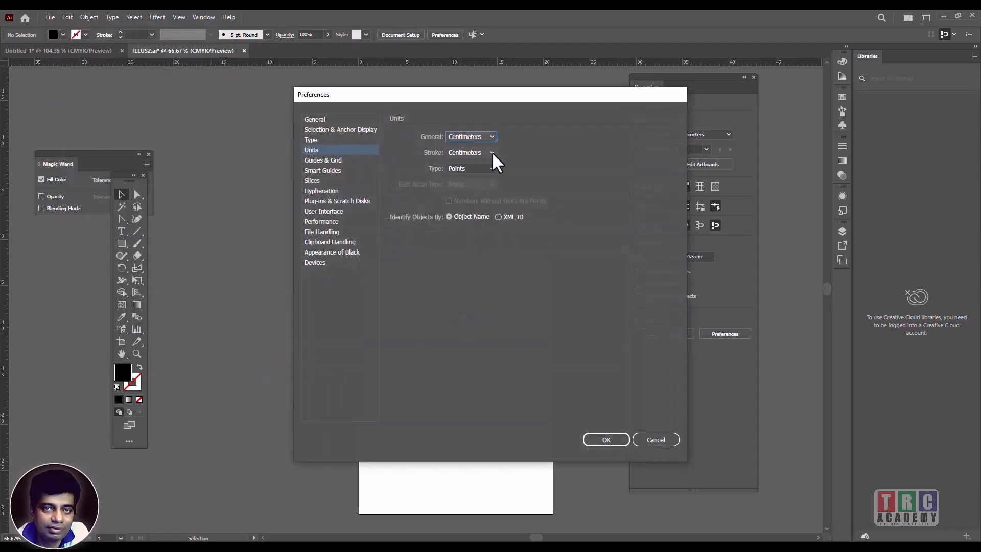
pyautogui.click(486, 169)
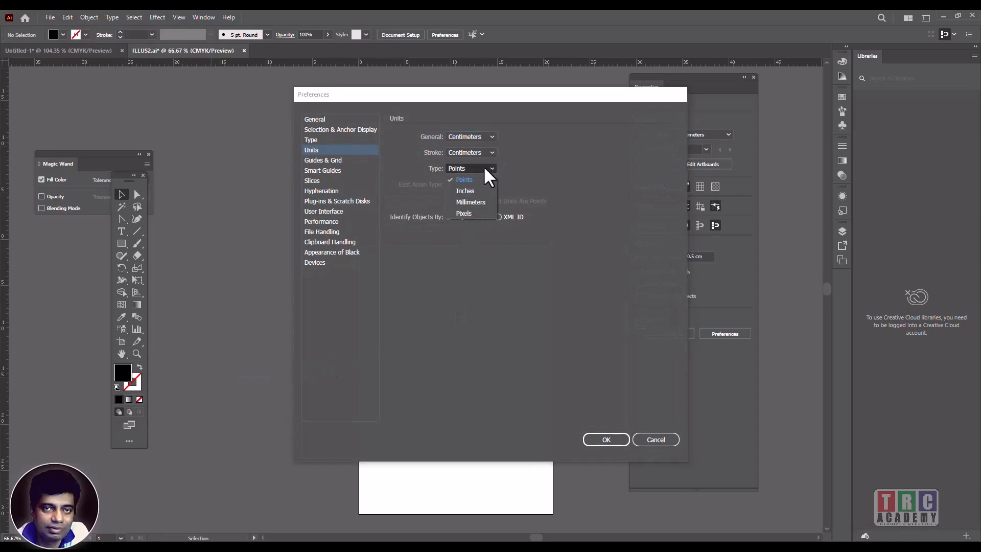
pyautogui.click(468, 202)
pyautogui.click(602, 439)
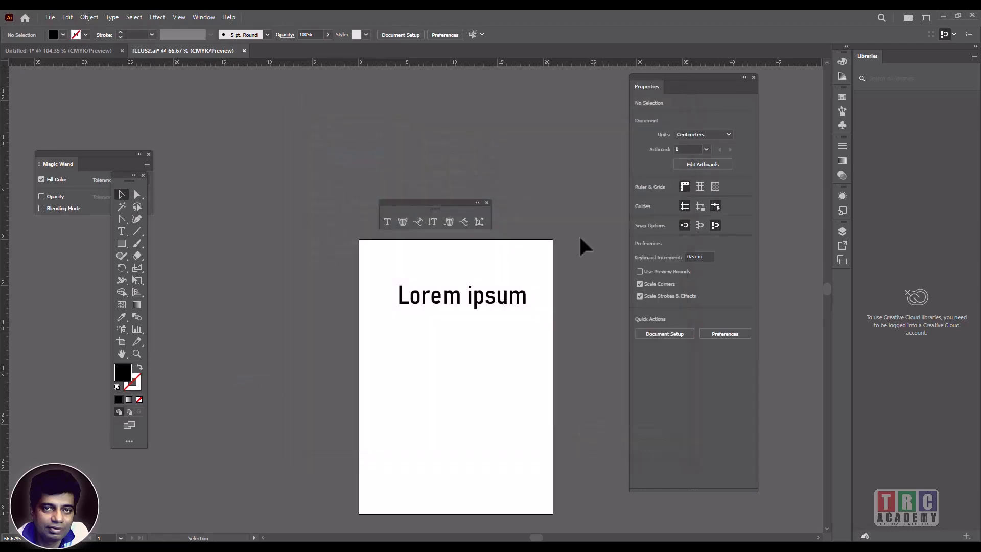
# Set the font size of the Lorem ipsum text to 12 mm.
pyautogui.click(434, 304)
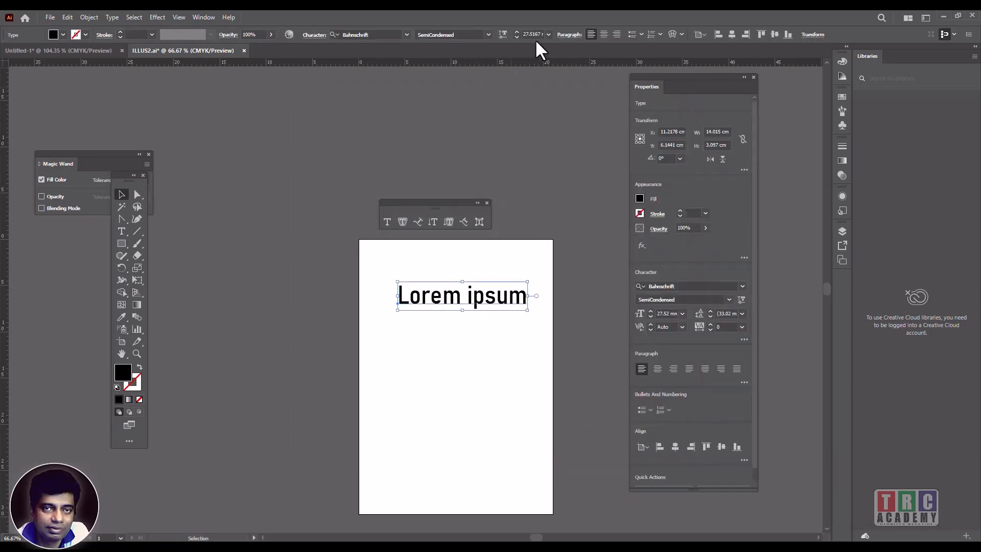
pyautogui.click(548, 35)
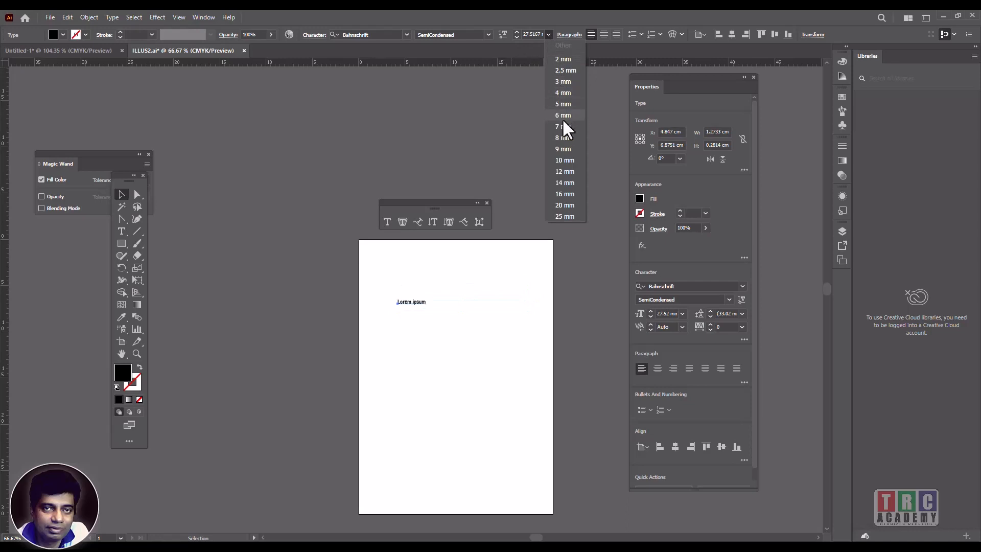
pyautogui.click(562, 171)
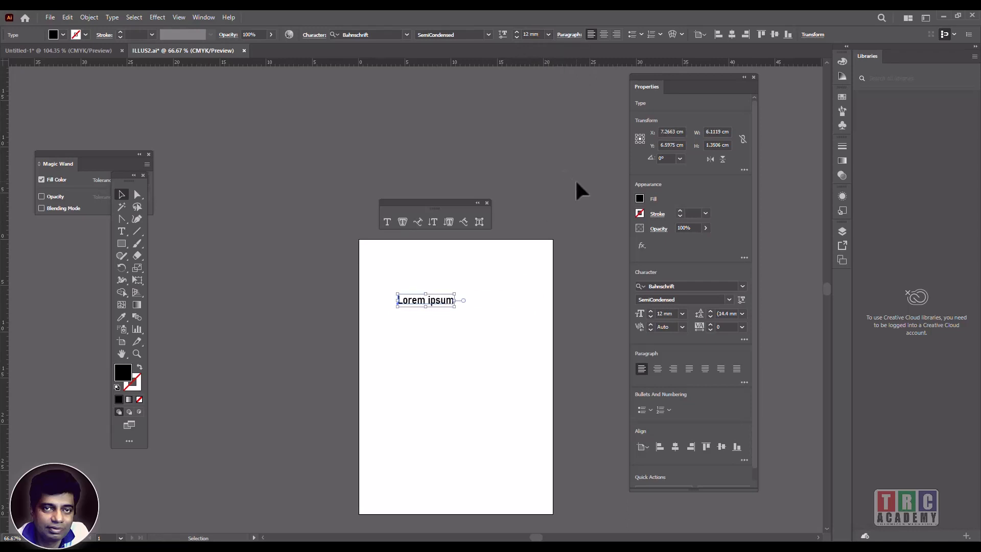
# Draw a narrow black rectangle about 0.39 cm wide and 0.88 cm high just before the letter L of the text.
pyautogui.click(137, 354)
pyautogui.click(410, 306)
pyautogui.click(414, 306)
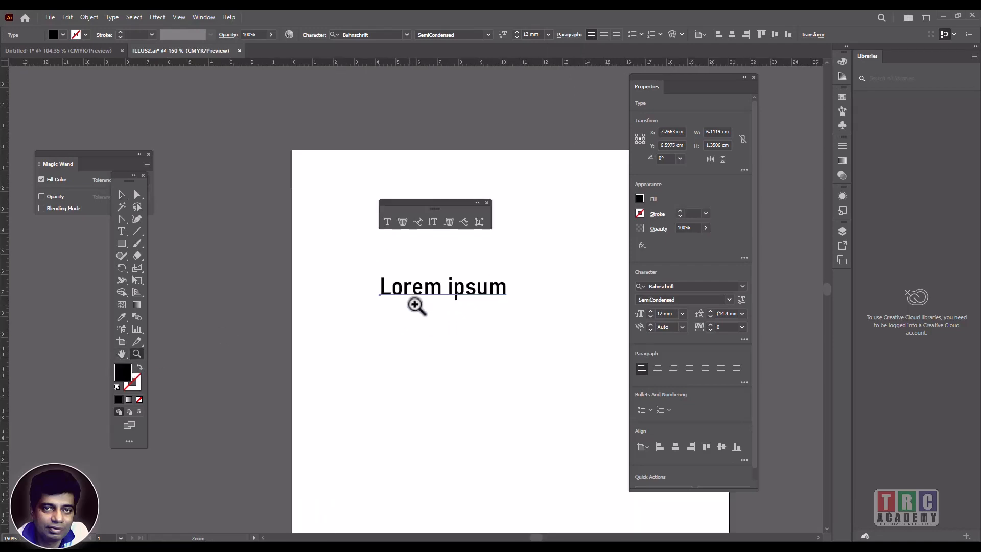
pyautogui.click(414, 305)
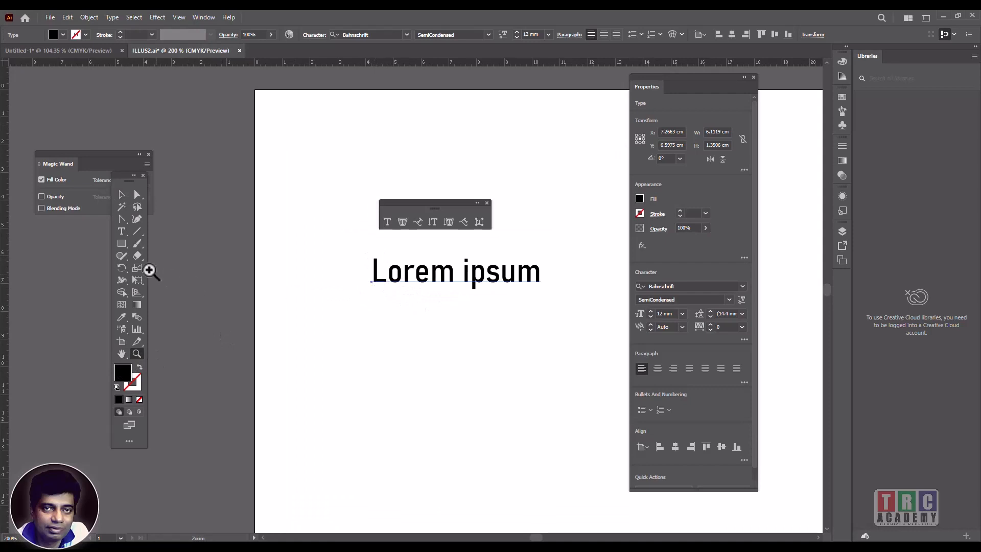
pyautogui.click(122, 244)
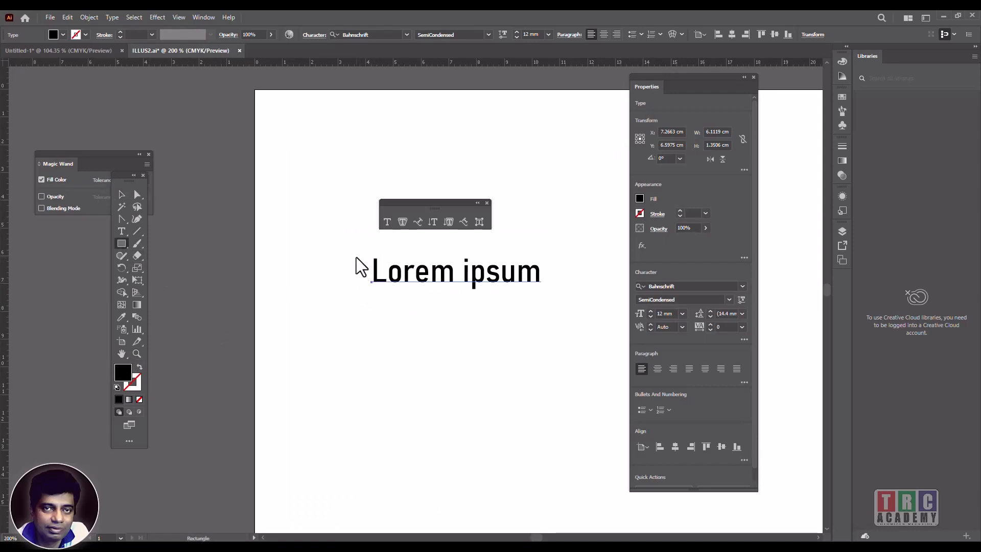
pyautogui.moveTo(354, 259); pyautogui.dragTo(364, 283)
pyautogui.click(122, 195)
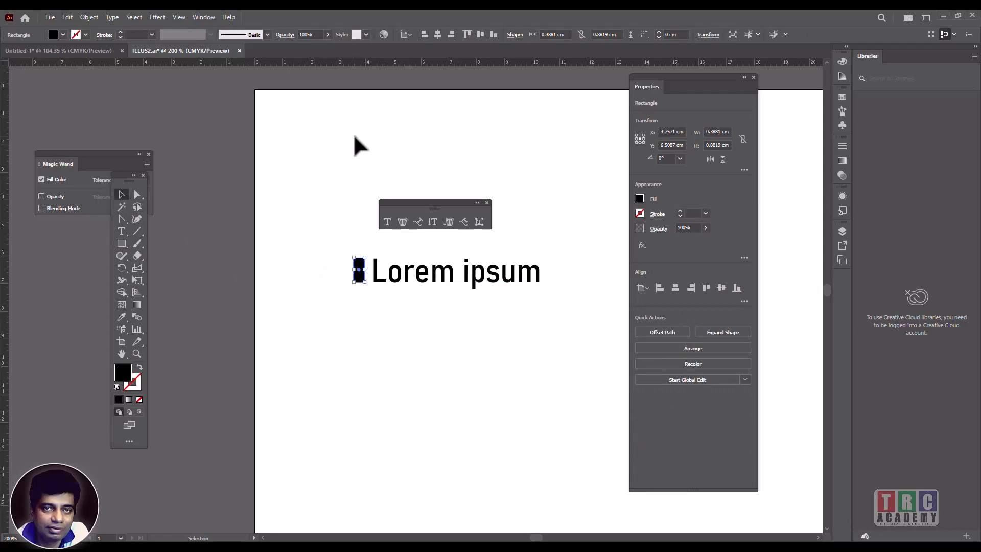
# Change the document's general units to Millimeters in Document Setup.
pyautogui.click(590, 315)
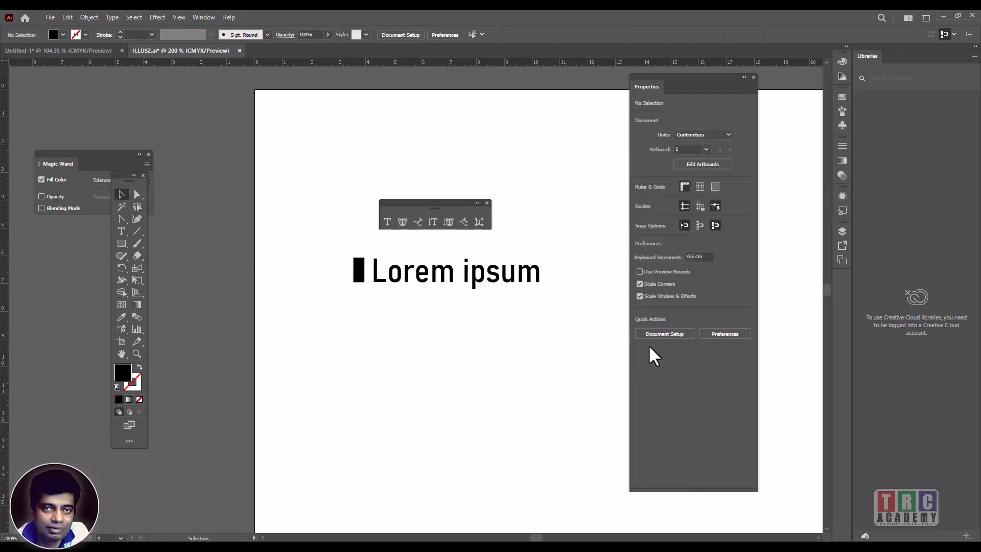
pyautogui.click(667, 334)
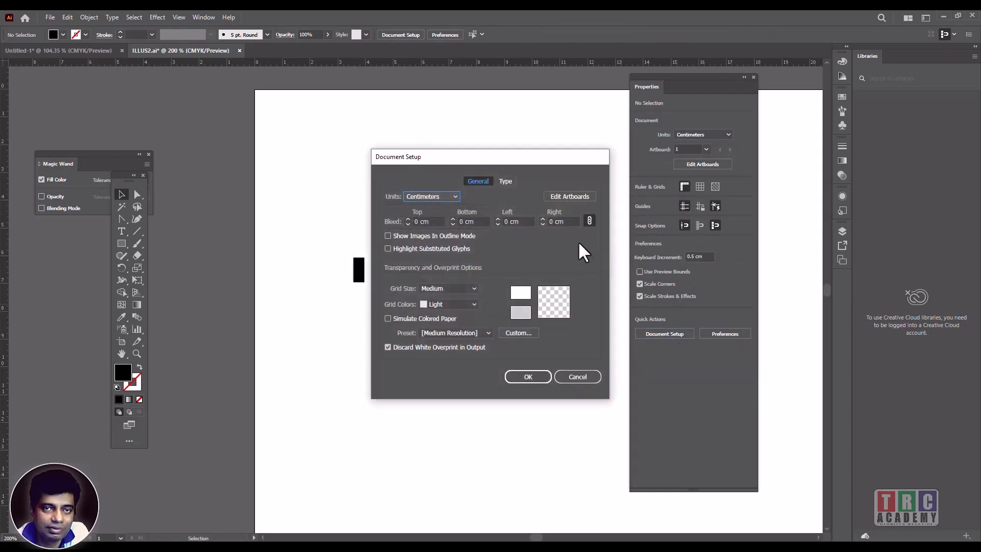
pyautogui.click(455, 195)
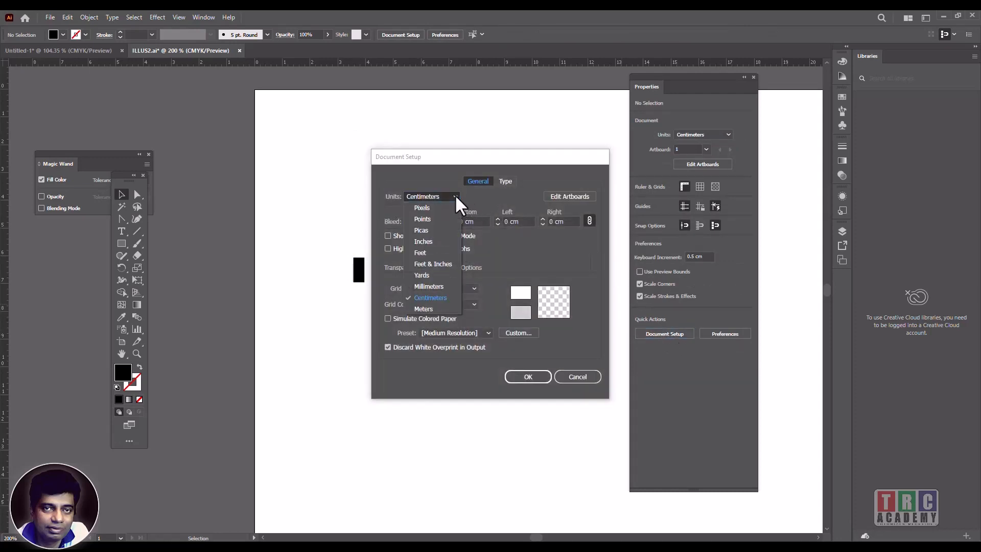
pyautogui.click(442, 282)
pyautogui.click(522, 373)
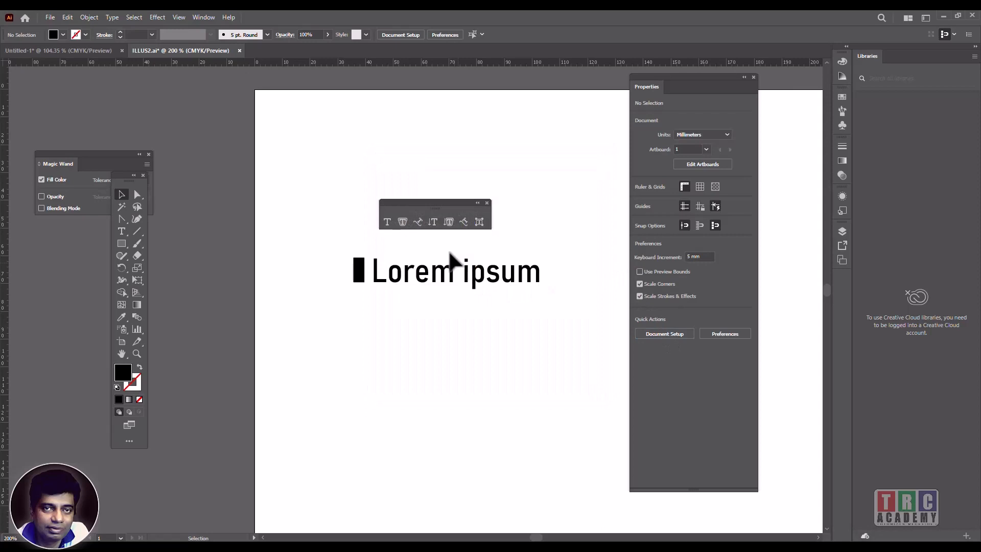
# Set the height of the small rectangle beside the text to 12 mm with its width and height proportions constrained.
pyautogui.click(444, 279)
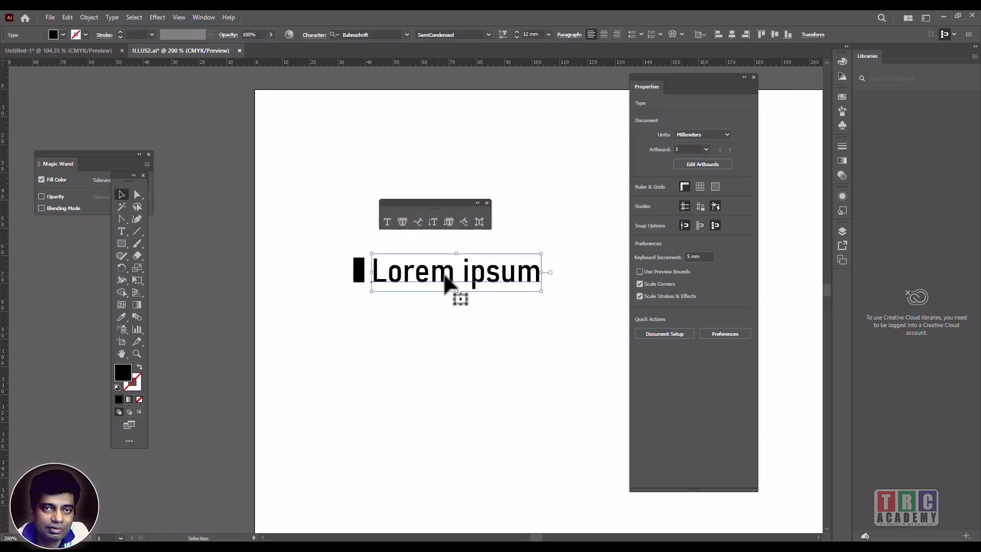
pyautogui.click(363, 276)
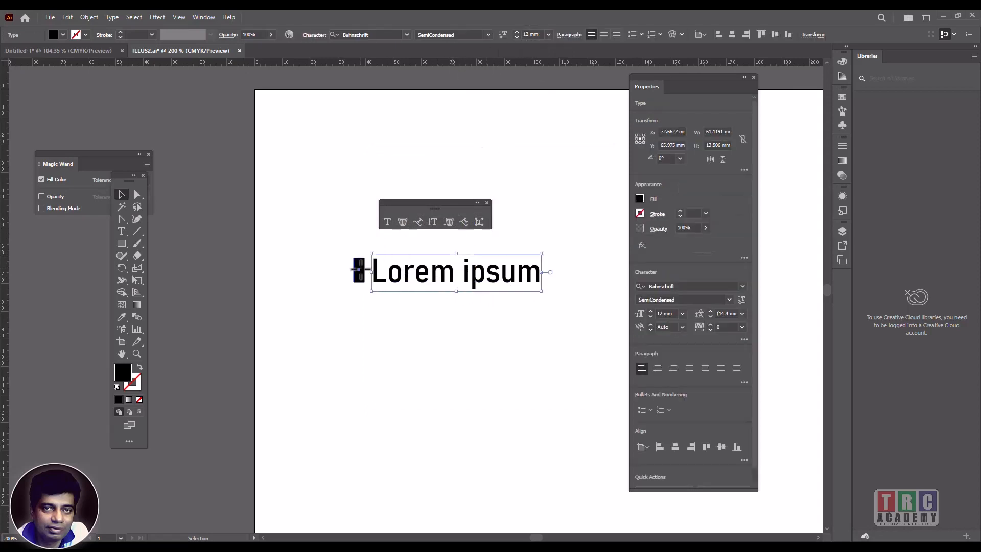
pyautogui.click(137, 353)
pyautogui.moveTo(349, 254); pyautogui.dragTo(473, 351)
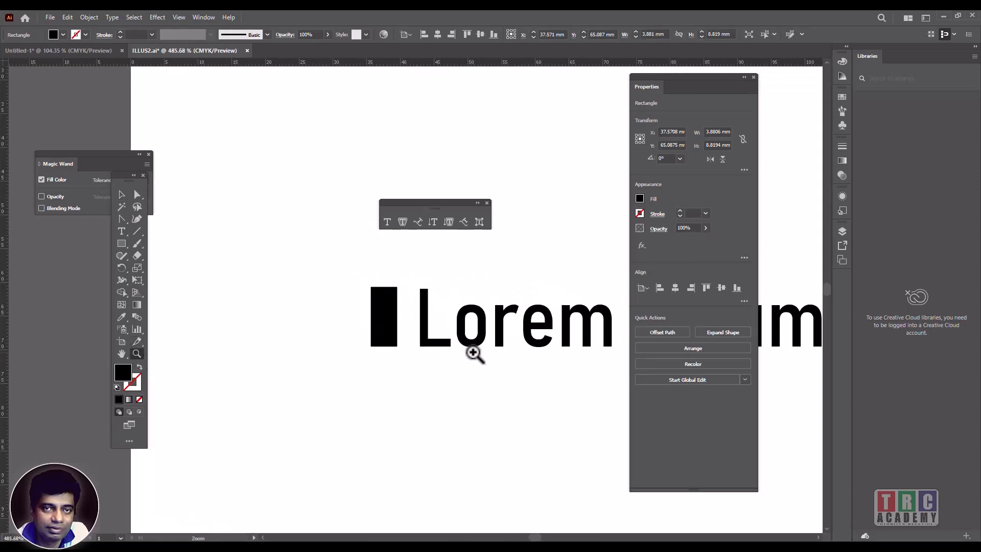
pyautogui.click(125, 196)
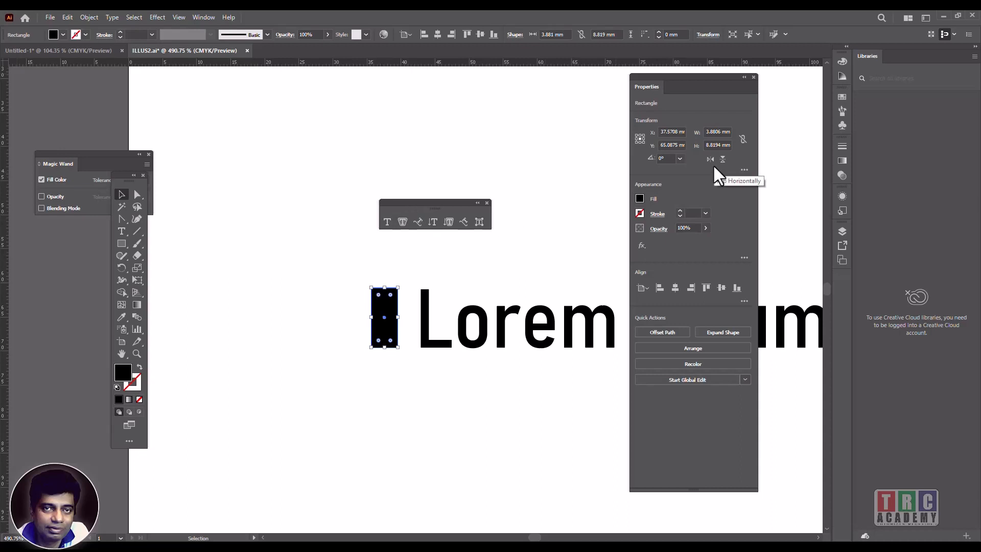
pyautogui.click(743, 139)
pyautogui.click(707, 145)
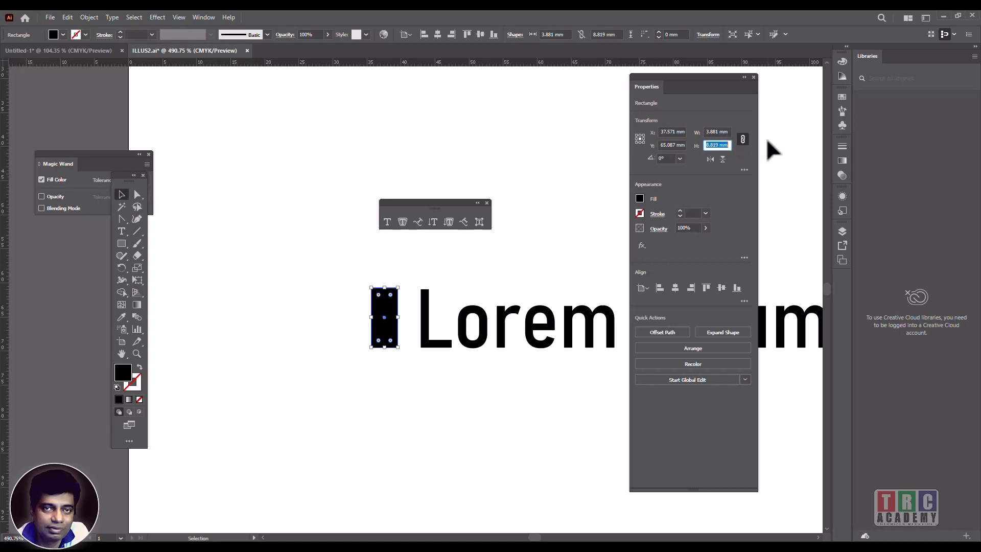
pyautogui.write('12')
pyautogui.press('Return')
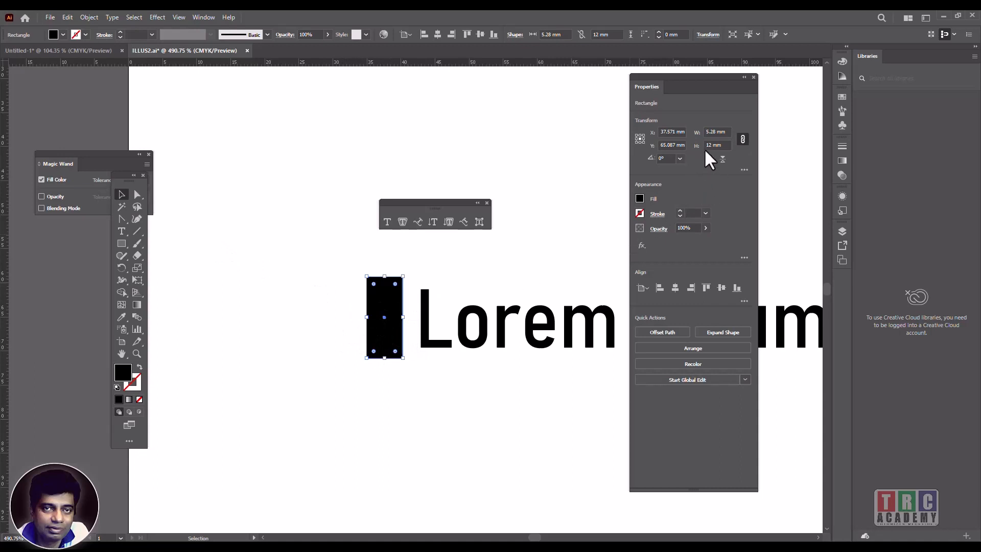
# Move the small black rectangle until its edge sits against the text frame, directly before the letter L.
pyautogui.moveTo(392, 313)
pyautogui.mouseDown()
pyautogui.moveTo(408, 304)
pyautogui.moveTo(408, 320)
pyautogui.moveTo(398, 317)
pyautogui.mouseUp()
pyautogui.click(433, 308)
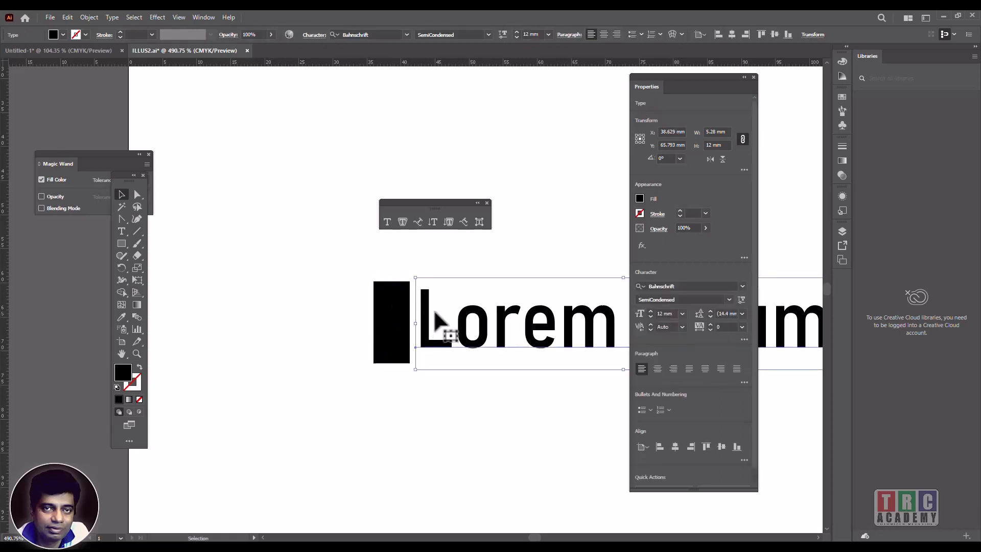
pyautogui.moveTo(396, 307); pyautogui.dragTo(401, 305)
pyautogui.click(418, 325)
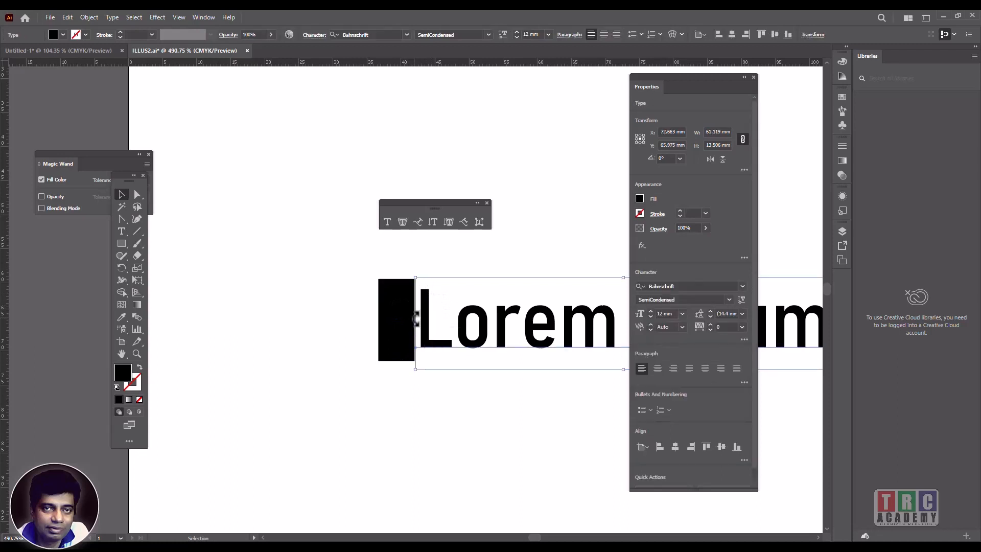
# Shorten the black rectangle from both ends to the cap height and baseline of the letter L, about 8.47 mm high.
pyautogui.click(396, 327)
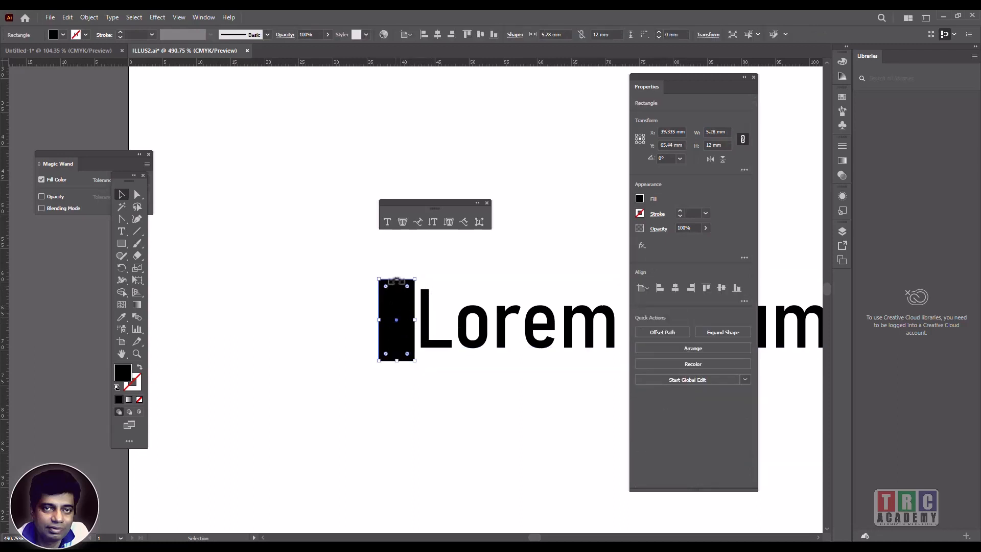
pyautogui.moveTo(396, 280); pyautogui.dragTo(397, 289)
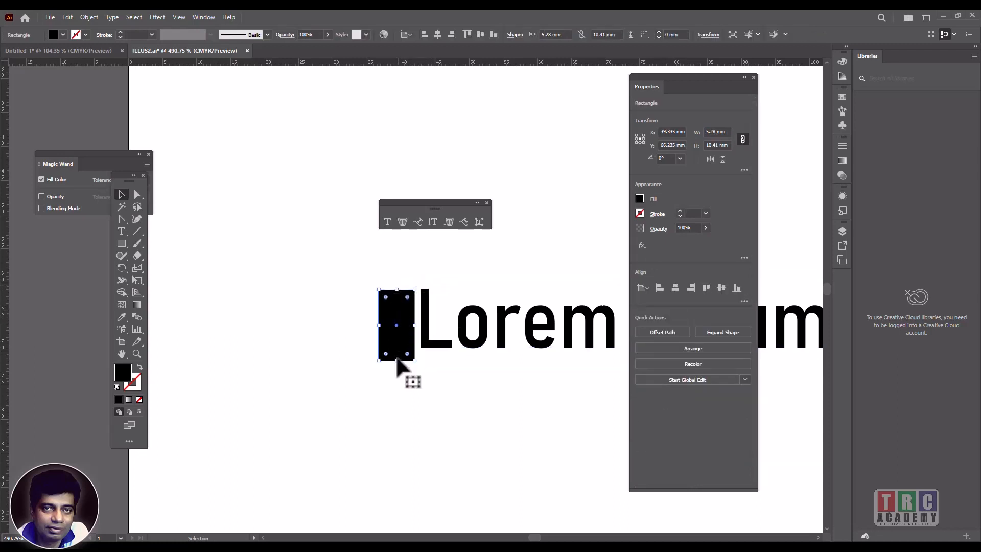
pyautogui.moveTo(396, 360); pyautogui.dragTo(401, 347)
# Compare the text with the black rectangle, and delete both objects from the artboard.
pyautogui.click(469, 310)
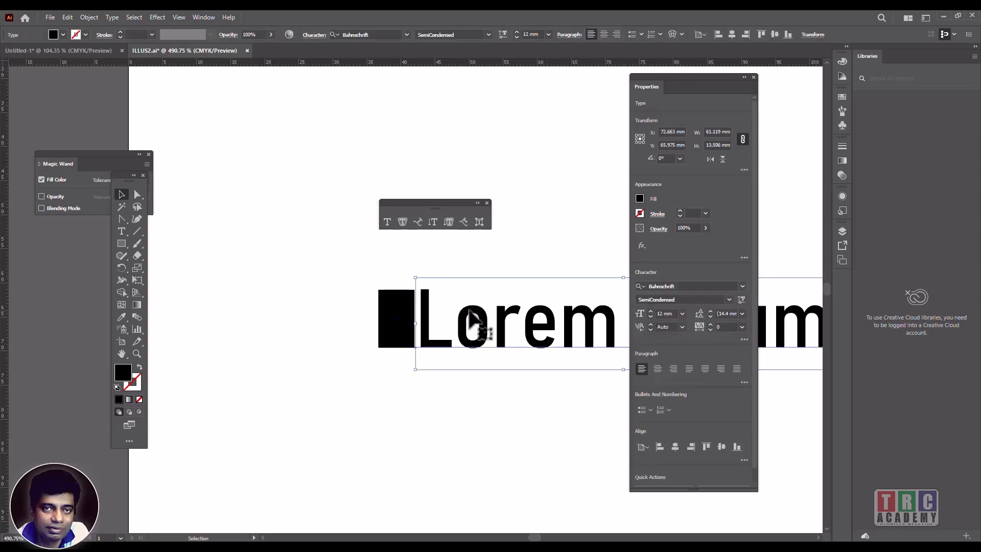
pyautogui.click(409, 325)
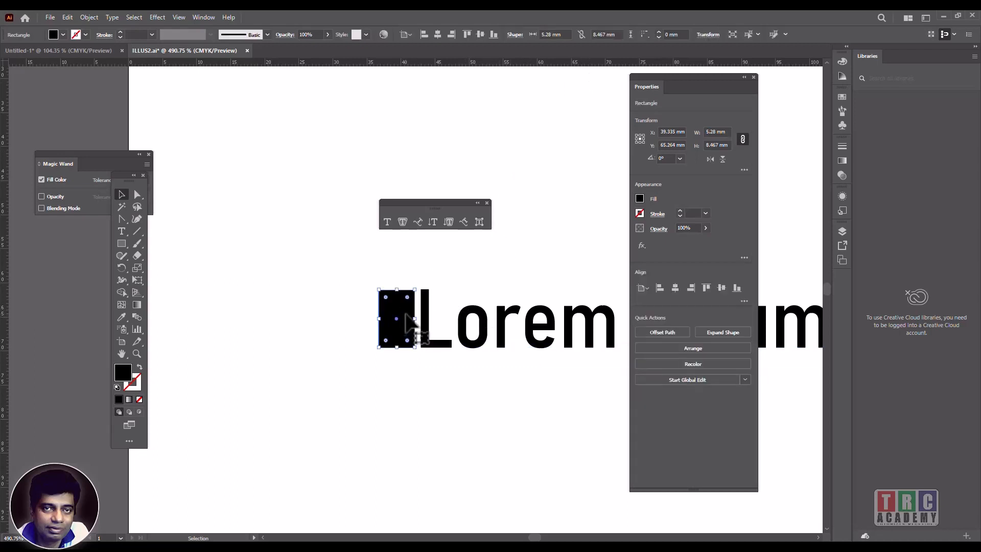
pyautogui.press('Delete')
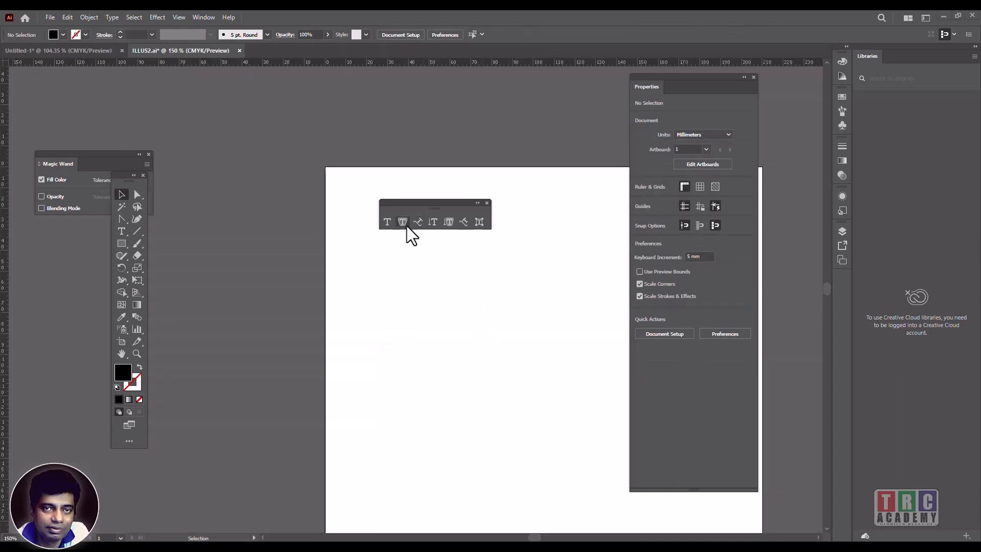
# Create an area type frame about 114 mm wide and 120 mm high with placeholder text at a 10 mm font size.
pyautogui.click(387, 222)
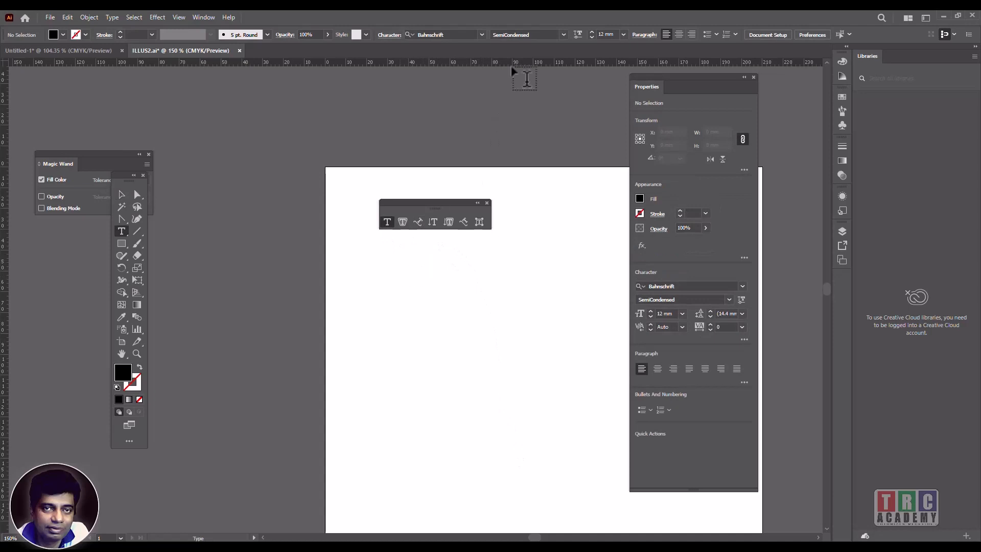
pyautogui.click(591, 37)
pyautogui.click(591, 37)
pyautogui.moveTo(389, 255); pyautogui.dragTo(387, 275)
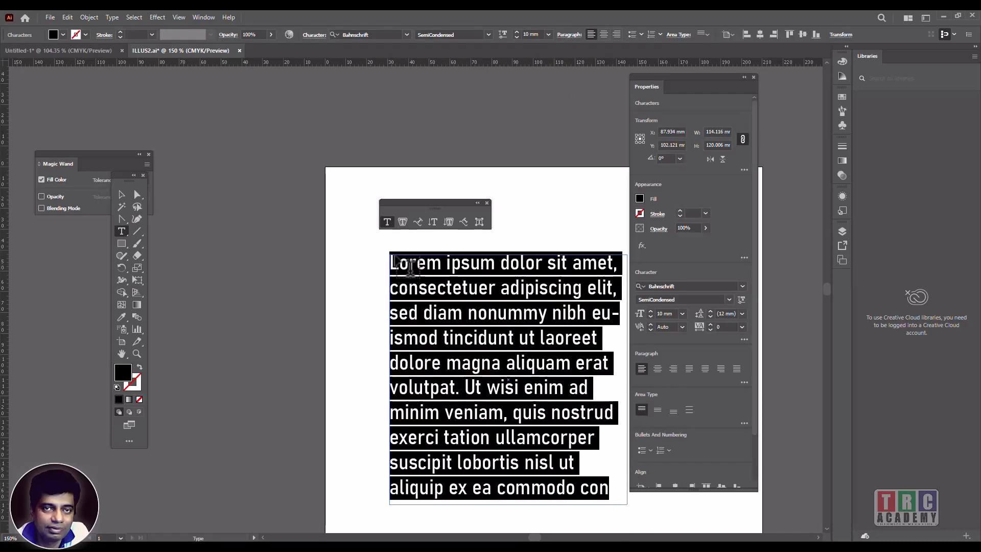
# Show the Tabs ruler above the text frame and move the Properties and type tools panels clear of the text.
pyautogui.click(178, 16)
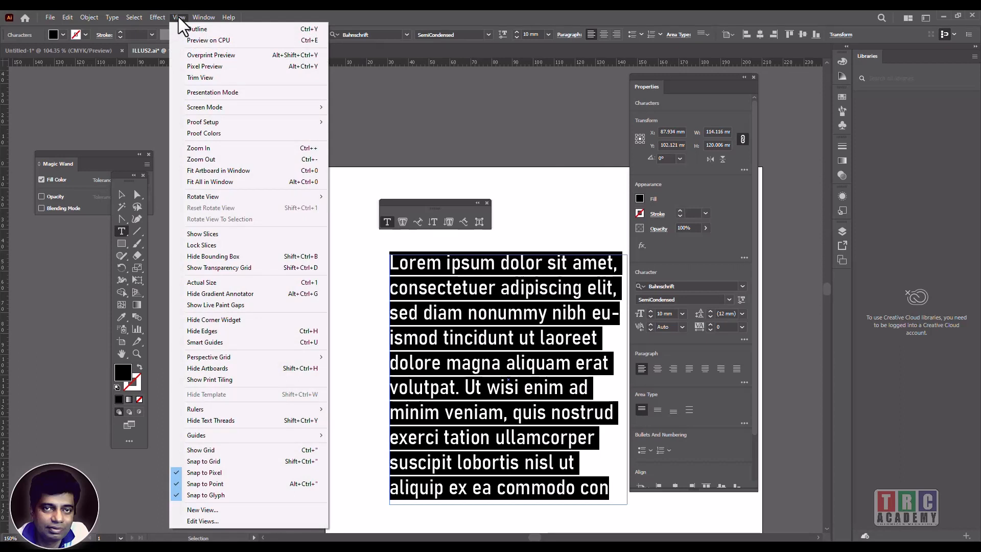
pyautogui.moveTo(199, 17)
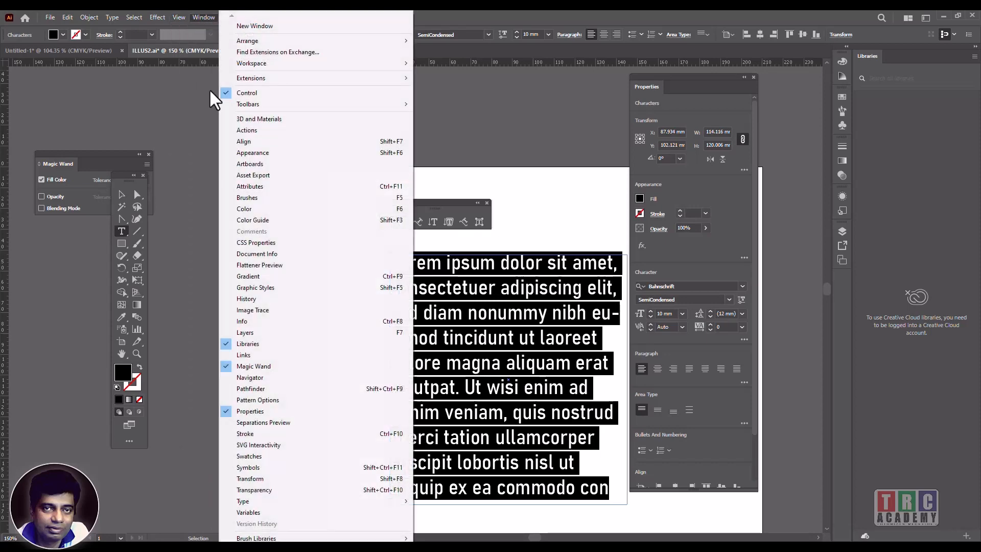
pyautogui.moveTo(251, 500)
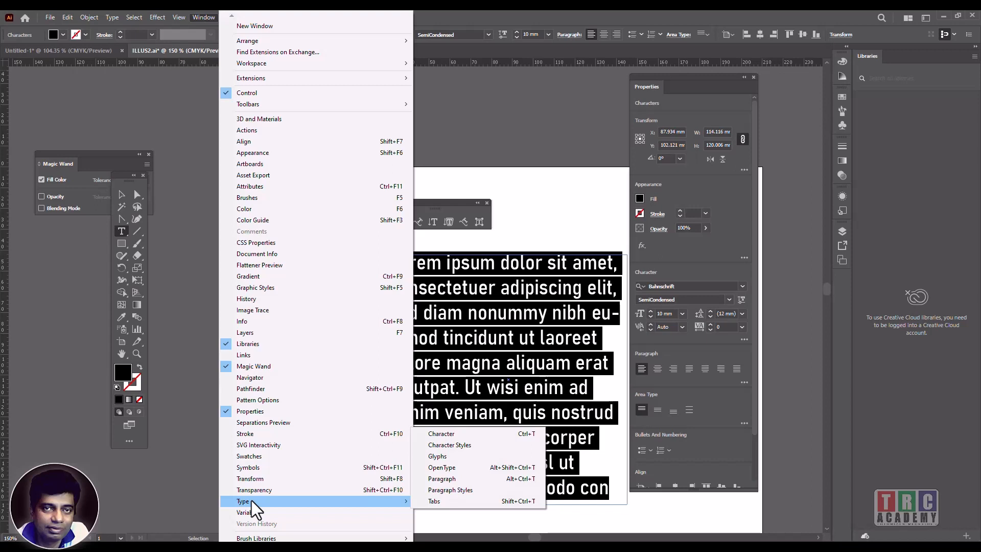
pyautogui.click(440, 501)
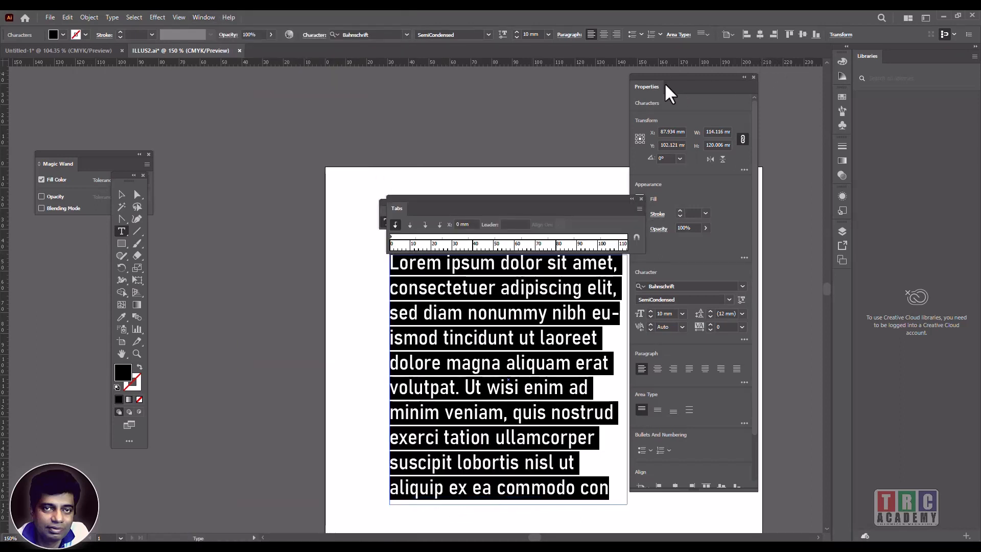
pyautogui.moveTo(670, 83); pyautogui.dragTo(792, 94)
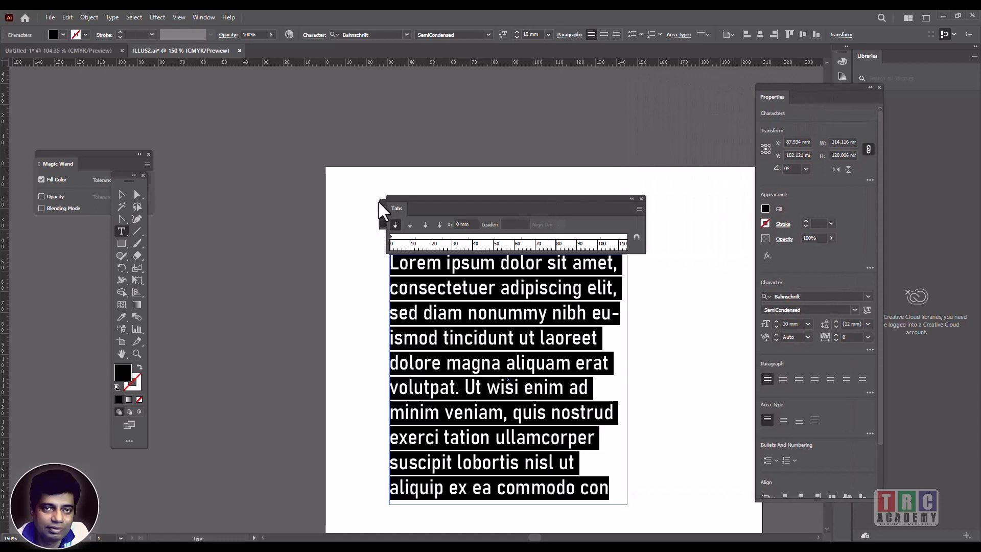
pyautogui.moveTo(381, 203); pyautogui.dragTo(262, 246)
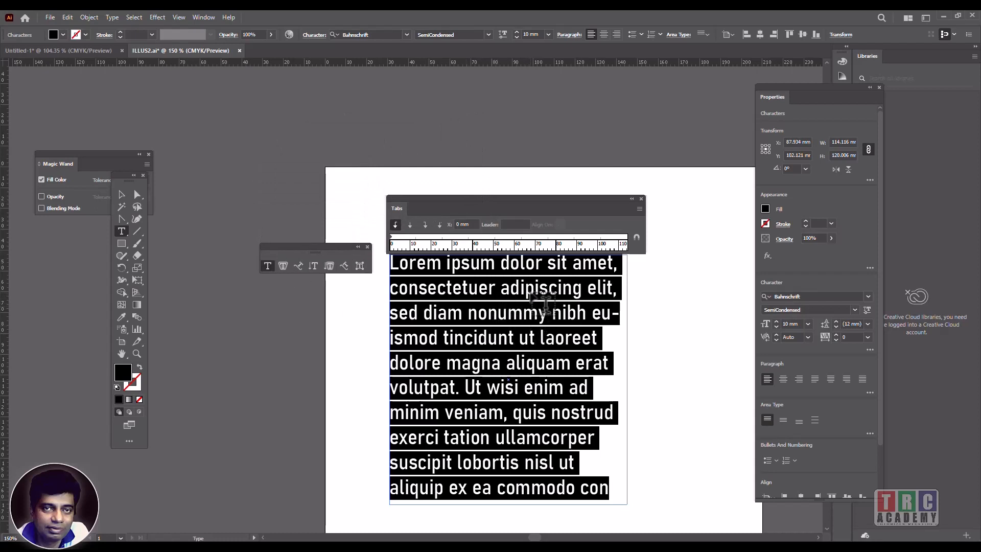
# Select all the text after the initial L and review its paragraph and character formatting options.
pyautogui.moveTo(628, 499); pyautogui.dragTo(398, 263)
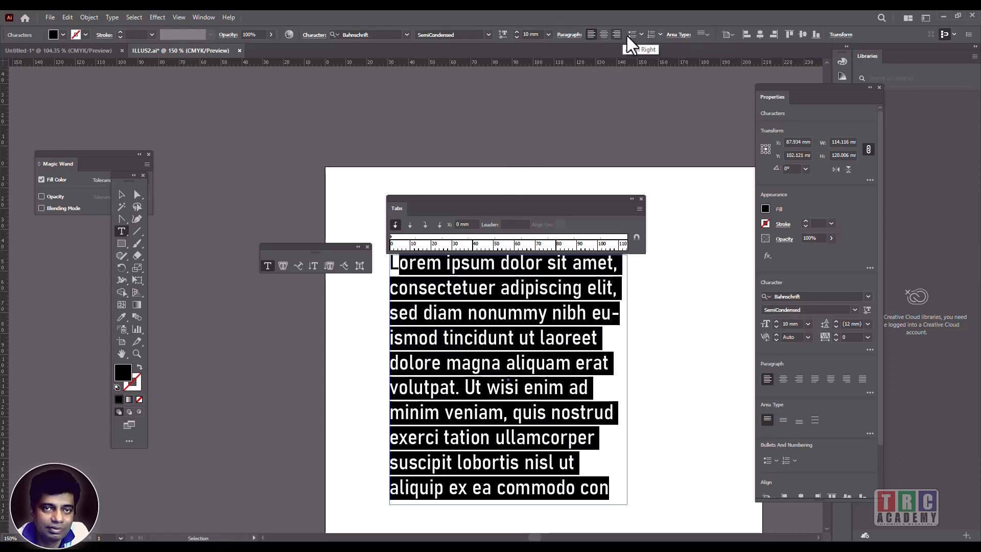
pyautogui.click(570, 34)
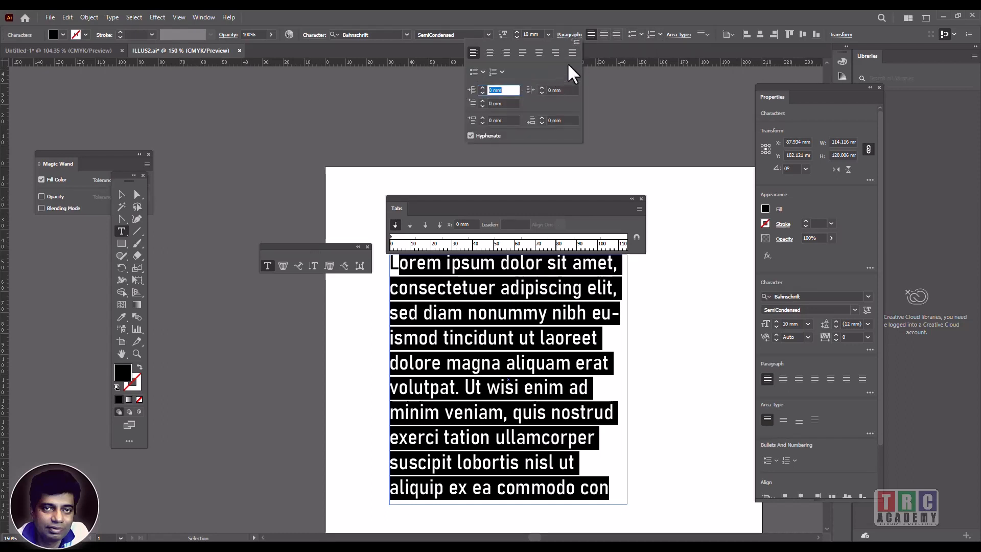
pyautogui.click(312, 37)
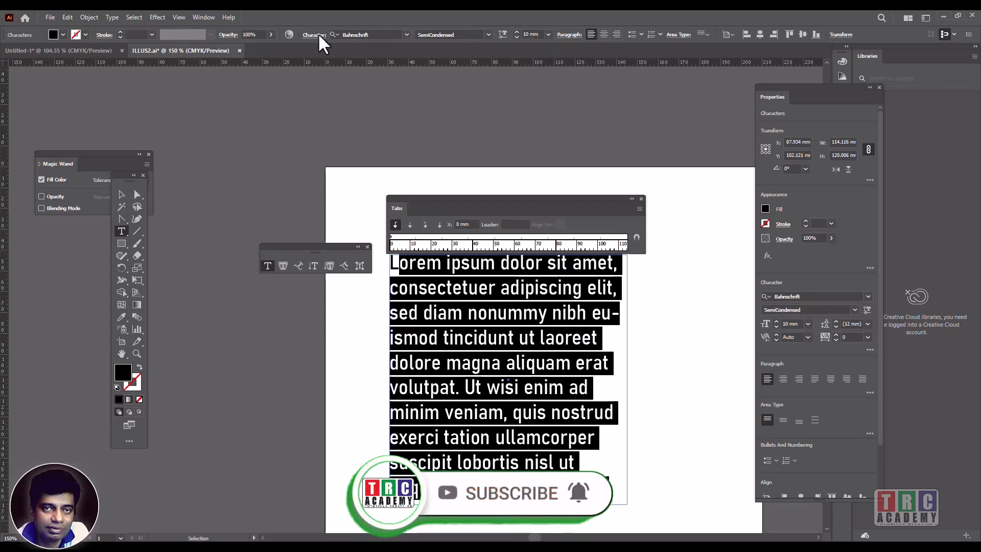
pyautogui.click(318, 34)
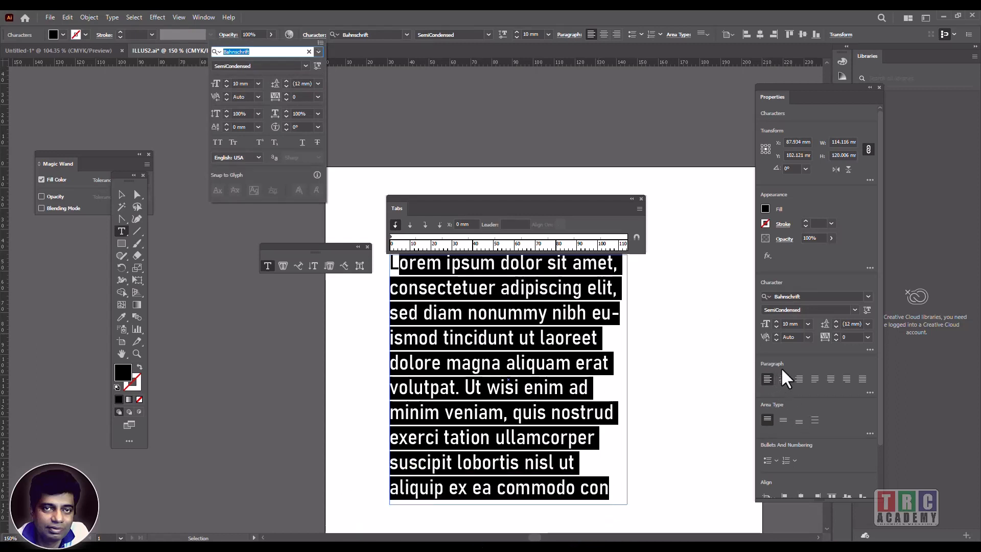
pyautogui.click(770, 282)
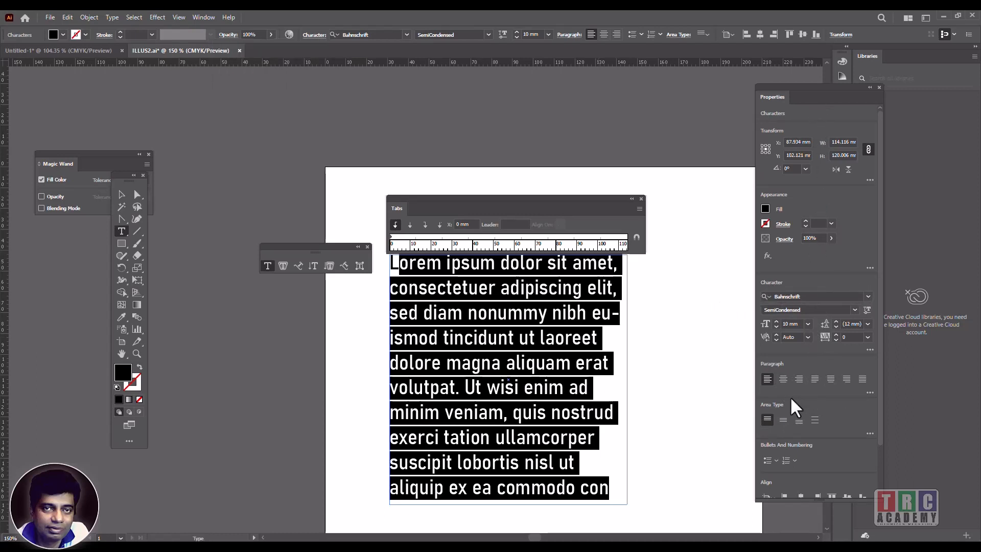
# Try the paragraph alignments on the selected text: center, right, and each justified variant, ending with all lines justified.
pyautogui.click(783, 379)
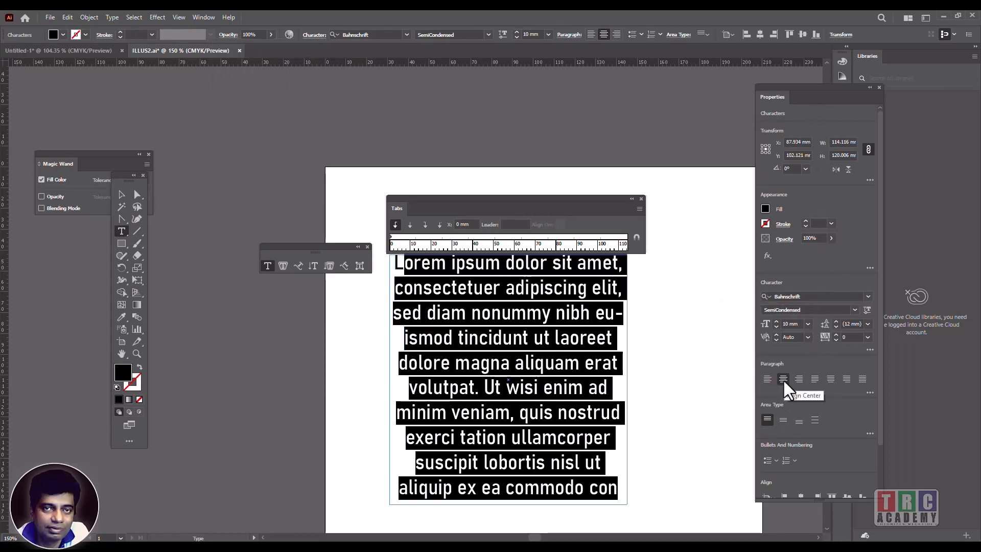
pyautogui.click(799, 379)
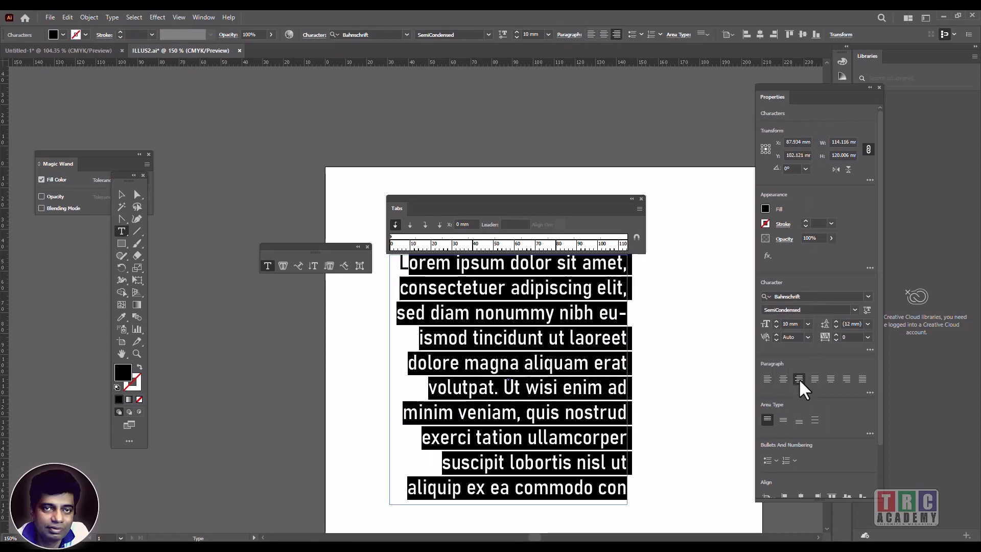
pyautogui.click(814, 378)
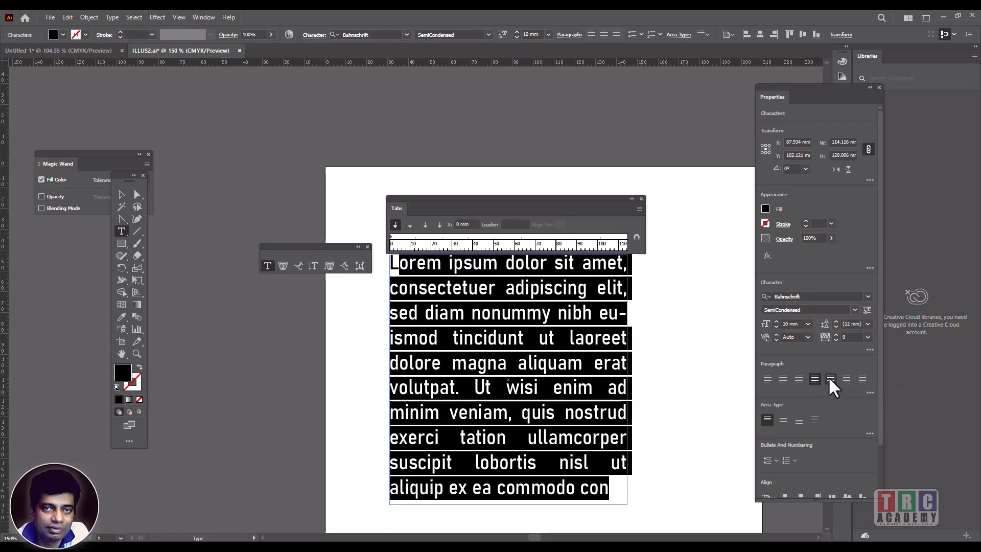
pyautogui.click(830, 380)
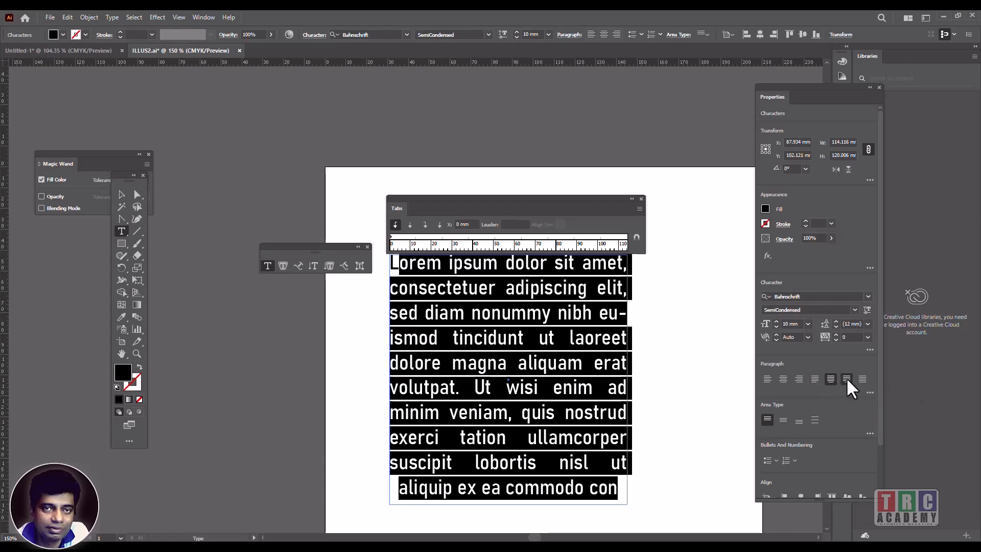
pyautogui.click(847, 380)
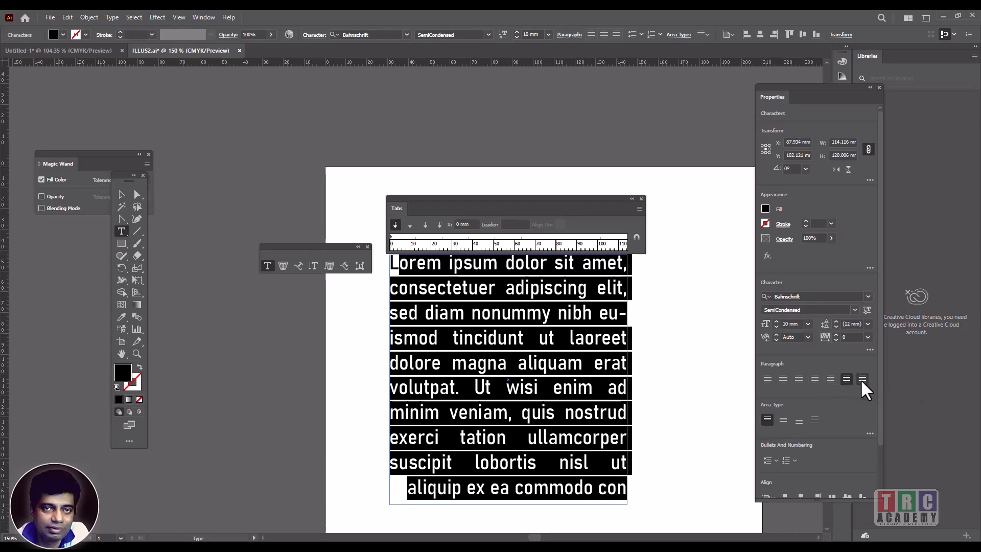
pyautogui.click(861, 379)
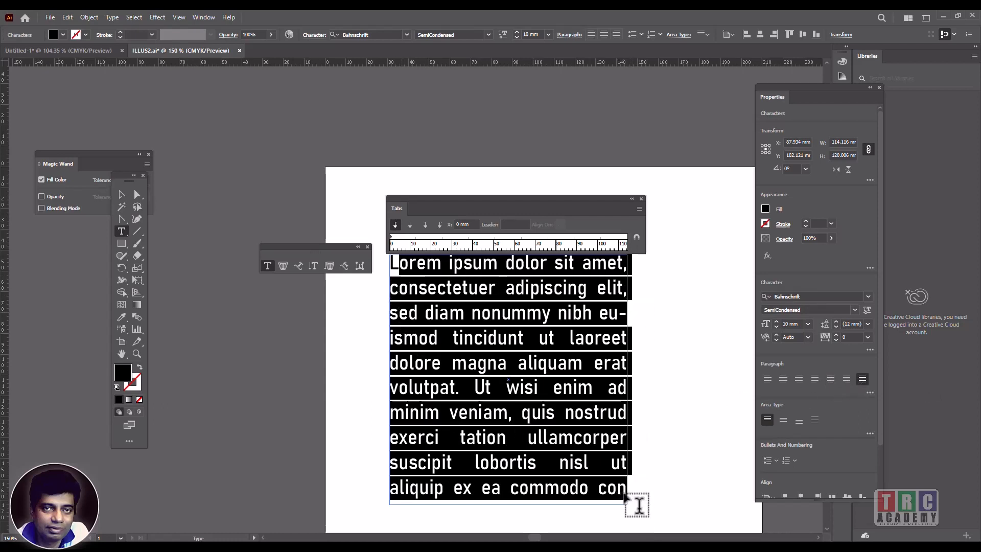
# Reduce the font size of the selected text after the initial L to 4 mm.
pyautogui.click(517, 38)
pyautogui.click(516, 38)
pyautogui.click(517, 37)
pyautogui.click(516, 37)
pyautogui.click(517, 38)
pyautogui.click(517, 37)
pyautogui.click(516, 37)
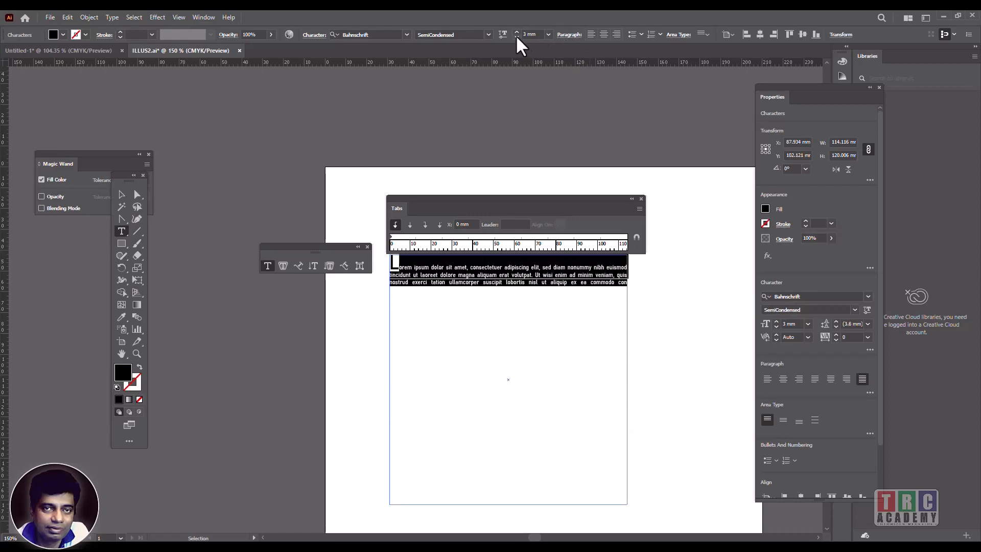
pyautogui.click(517, 32)
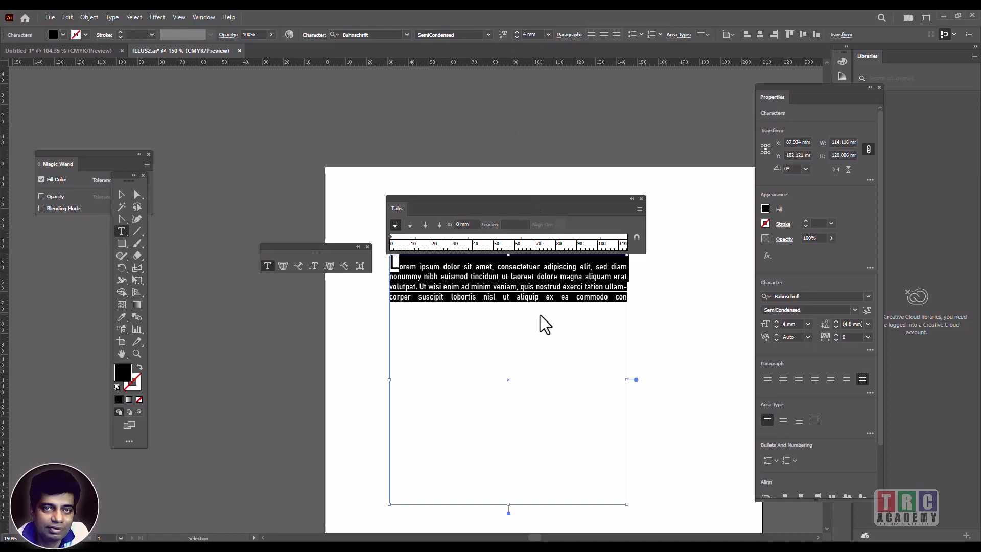
# Paste the copied Lorem ipsum passage four times at the end of the paragraph.
pyautogui.click(564, 301)
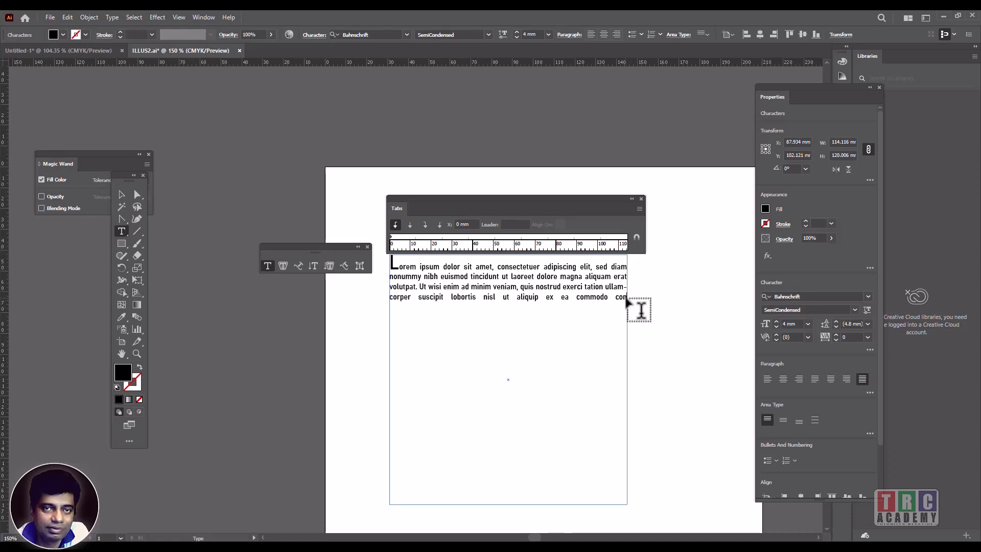
pyautogui.press('Escape')
pyautogui.hotkey('ctrl', 'v')
pyautogui.hotkey('ctrl', 'v')
pyautogui.hotkey('ctrl', 'v')
pyautogui.hotkey('ctrl', 'v')
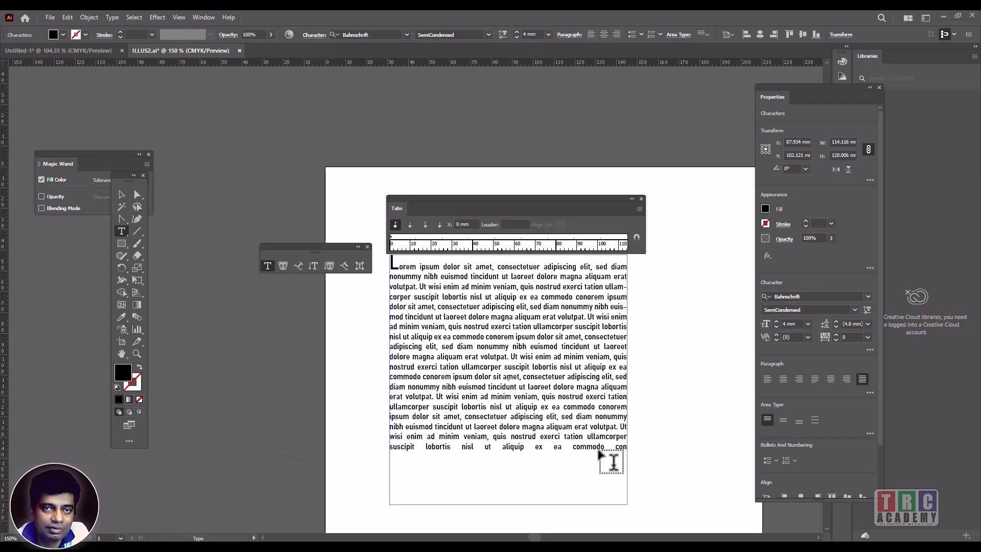
# Try center and left alignment on the whole text, settle on justified with the last line aligned left, and finish text editing.
pyautogui.moveTo(624, 452); pyautogui.dragTo(376, 268)
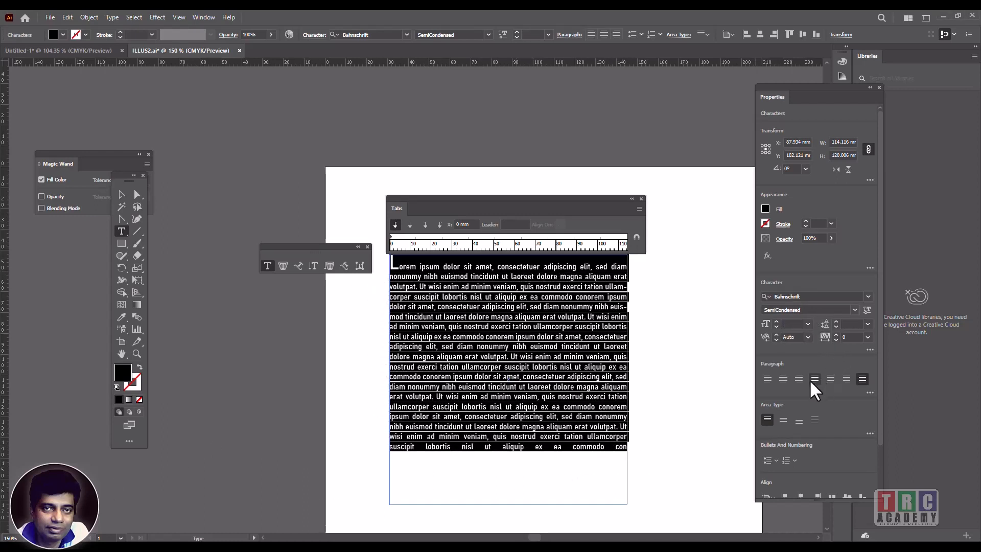
pyautogui.click(783, 379)
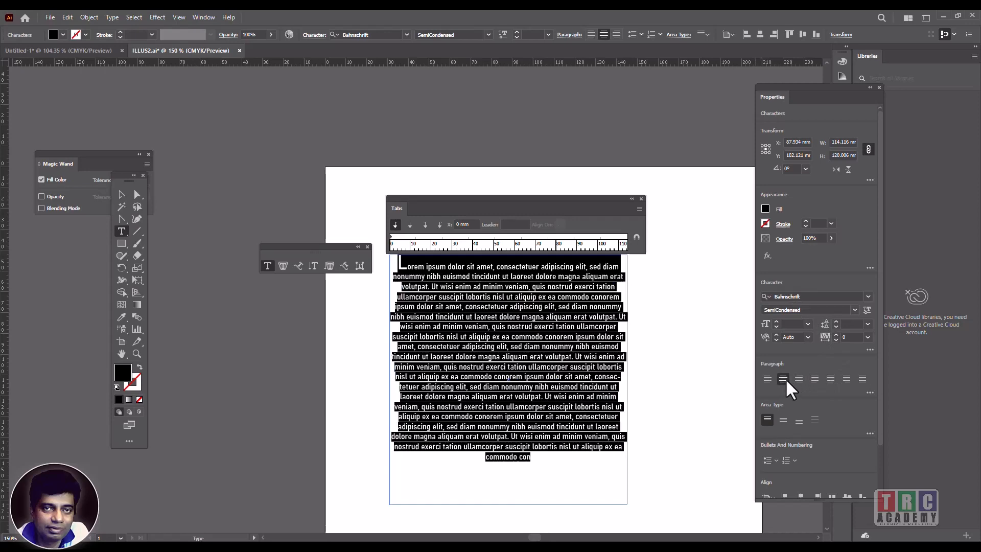
pyautogui.click(767, 378)
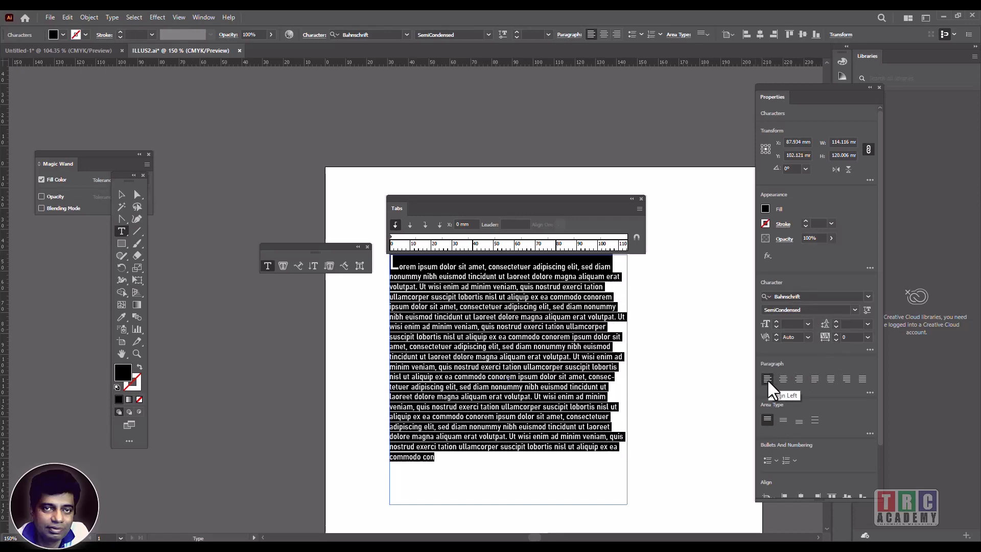
pyautogui.click(812, 379)
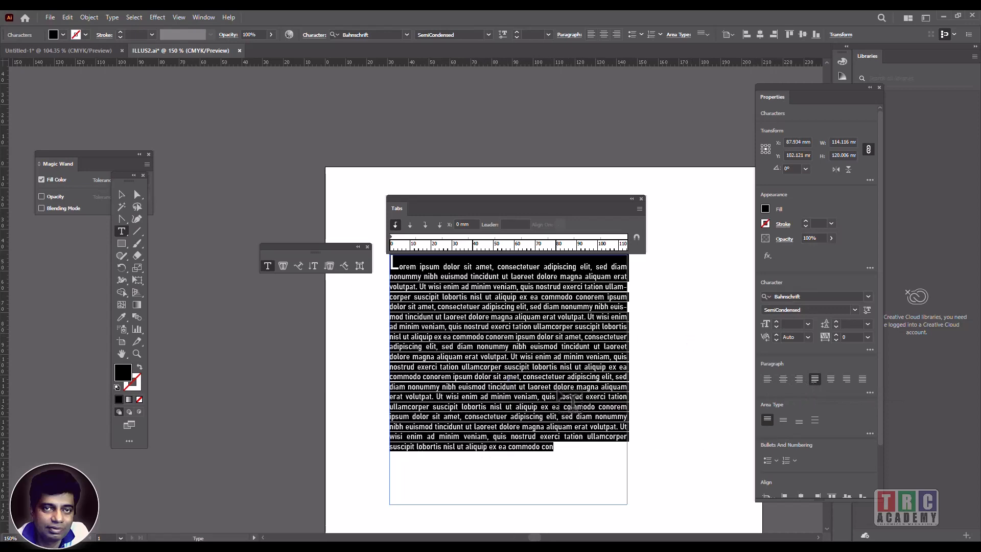
pyautogui.click(123, 195)
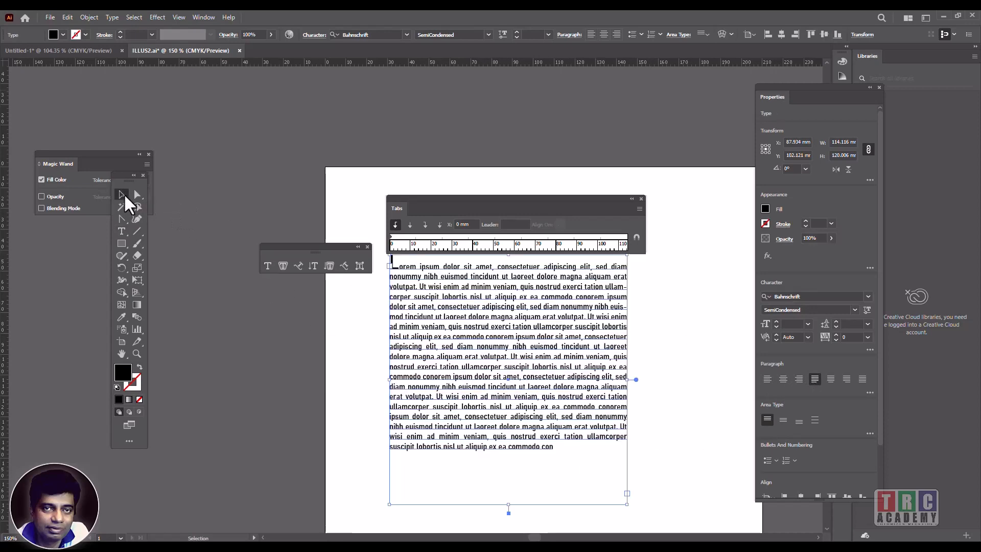
# Delete the entire Lorem ipsum passage from its text area, keeping the empty frame active for typing.
pyautogui.click(383, 370)
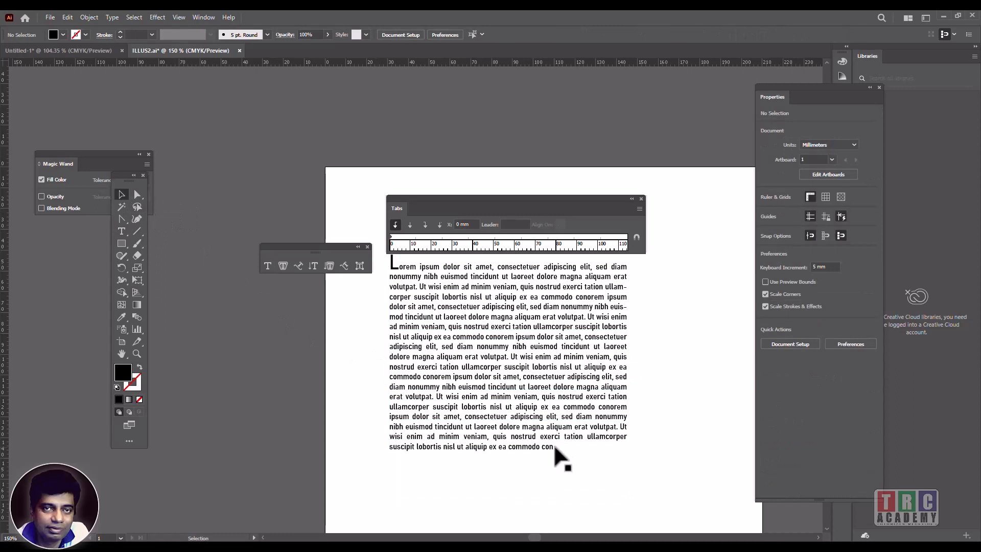
pyautogui.click(495, 361)
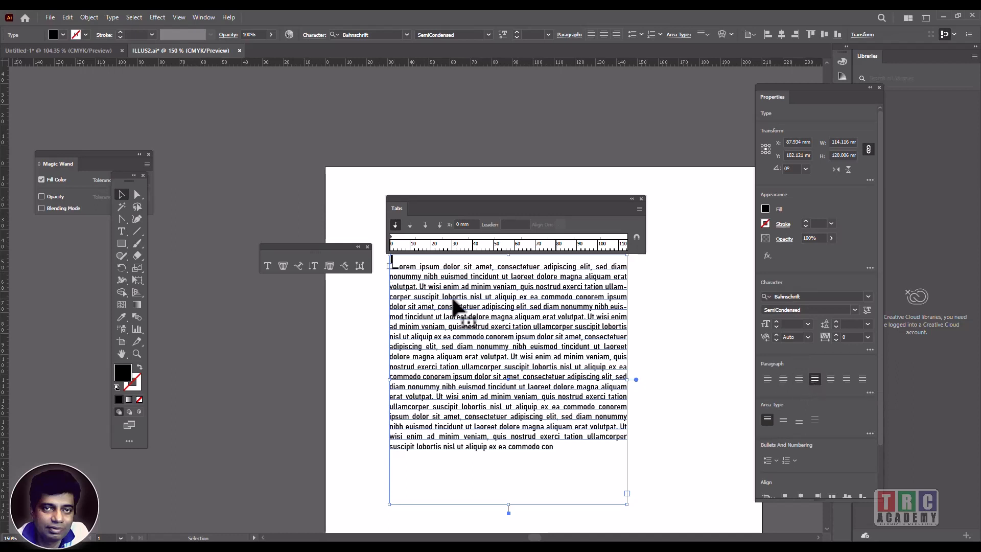
pyautogui.click(121, 231)
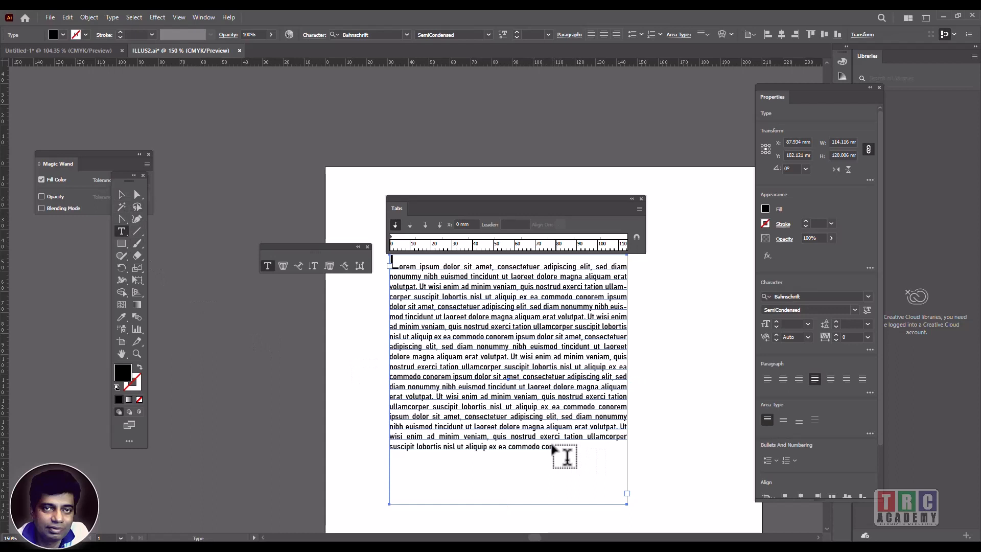
pyautogui.moveTo(553, 446); pyautogui.dragTo(376, 262)
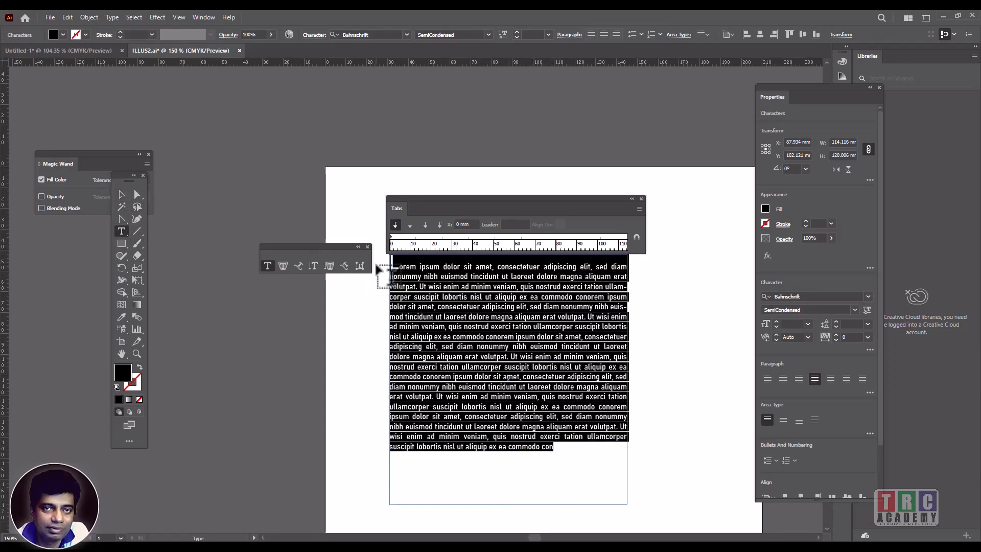
pyautogui.press('BackSpace')
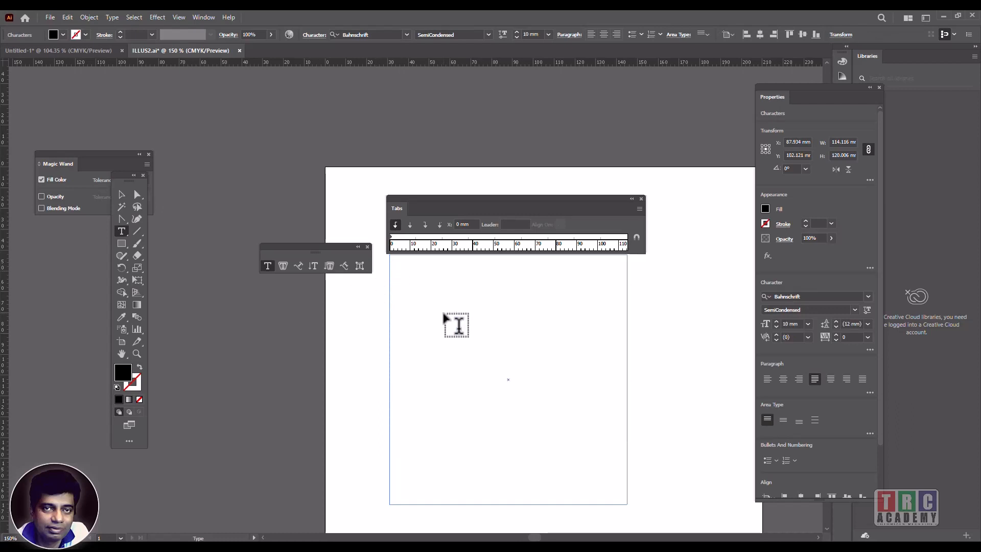
# Enter the heading ITEM NO at the start of the empty text area.
pyautogui.write('SUBJE')
pyautogui.press('BackSpace')
pyautogui.press('BackSpace')
pyautogui.press('BackSpace')
pyautogui.press('BackSpace')
pyautogui.press('BackSpace')
pyautogui.write('ITE')
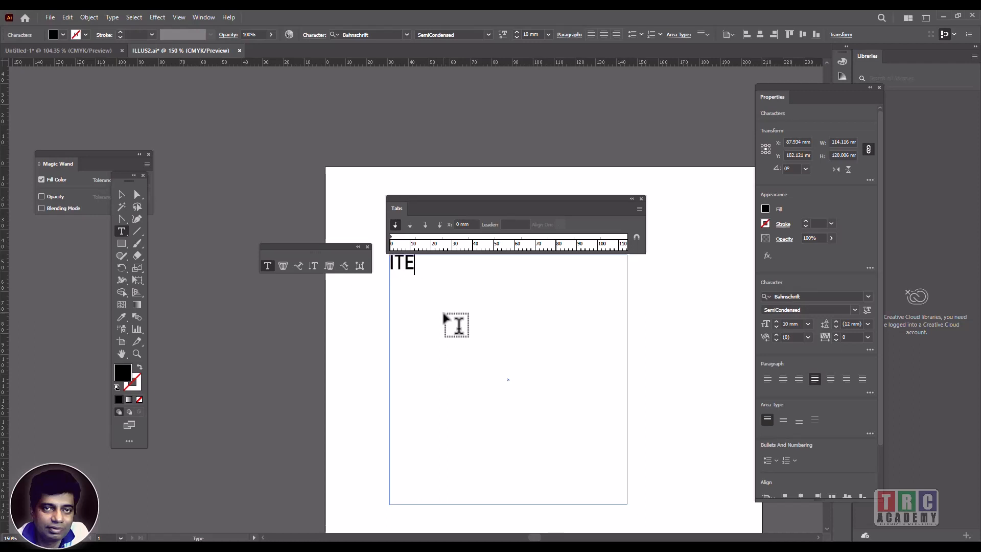
pyautogui.write('M NO')
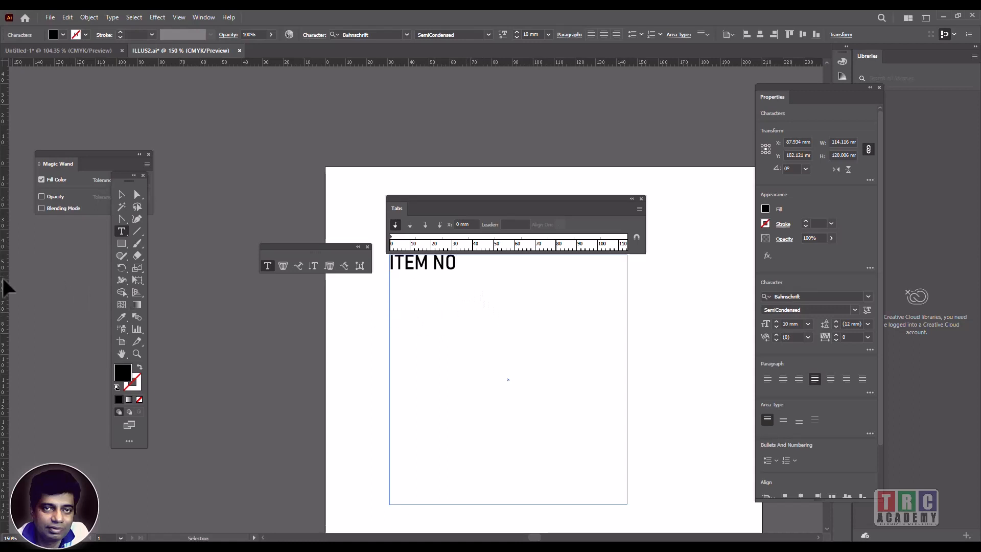
# Add a vertical ruler guide, position it just after the ITEM NO heading, and reselect the text area.
pyautogui.moveTo(6, 285); pyautogui.dragTo(420, 327)
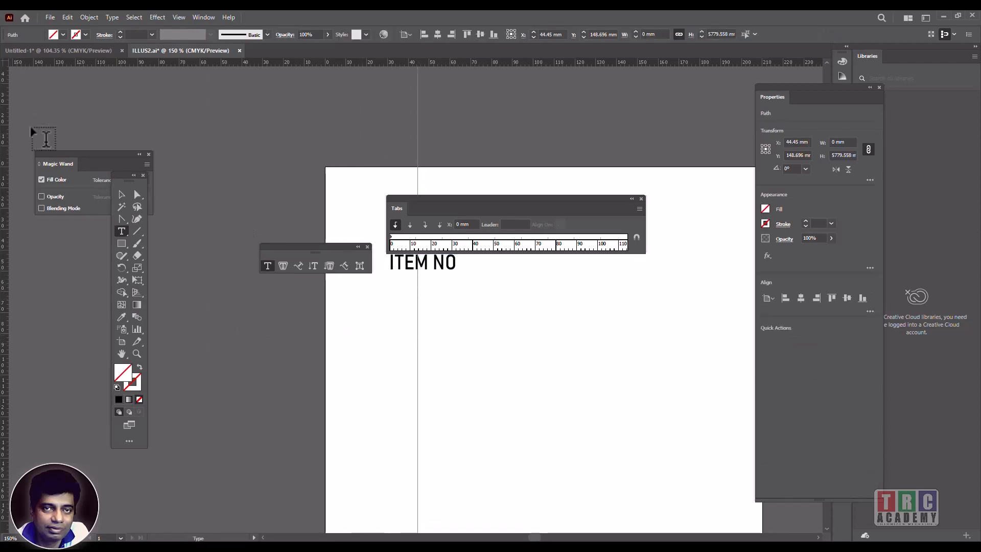
pyautogui.click(122, 194)
pyautogui.click(414, 270)
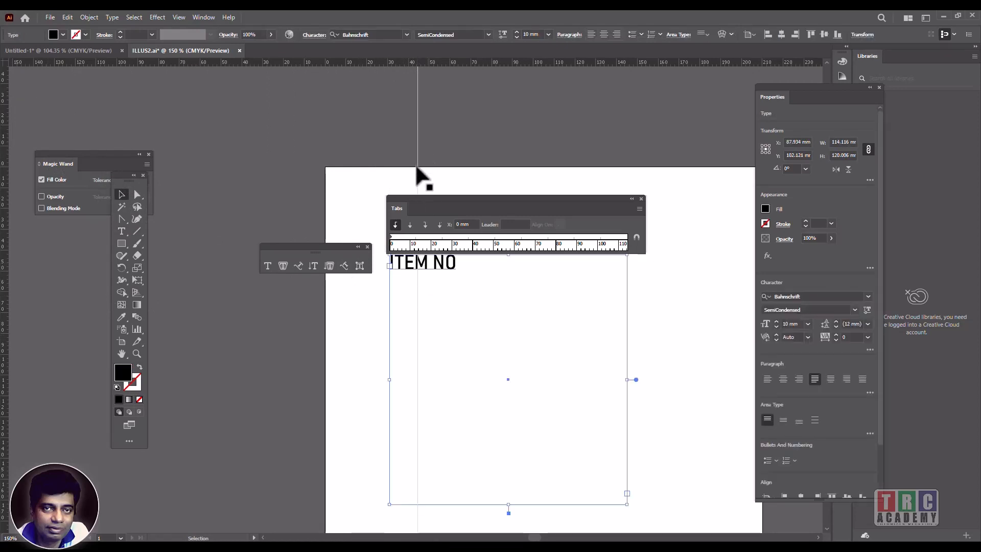
pyautogui.moveTo(418, 176); pyautogui.dragTo(462, 179)
pyautogui.click(406, 271)
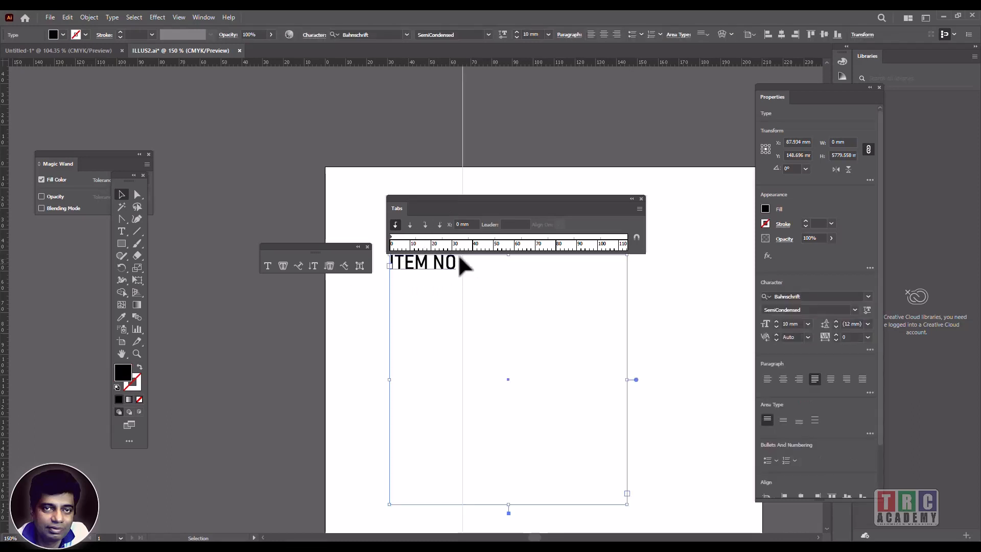
# Place three center-justified tab stops on the text area at about 15, 64 and 95 mm.
pyautogui.moveTo(462, 240); pyautogui.dragTo(421, 241)
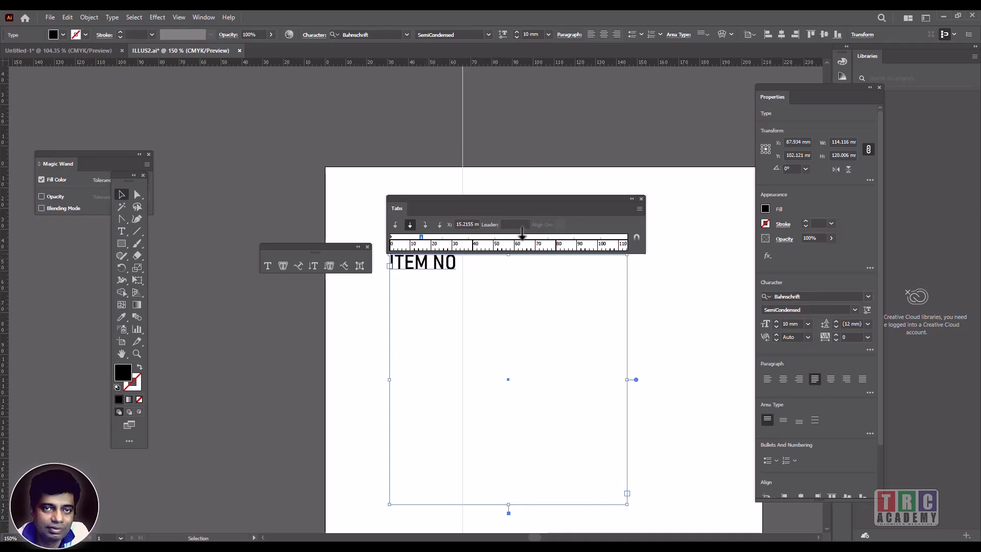
pyautogui.click(521, 233)
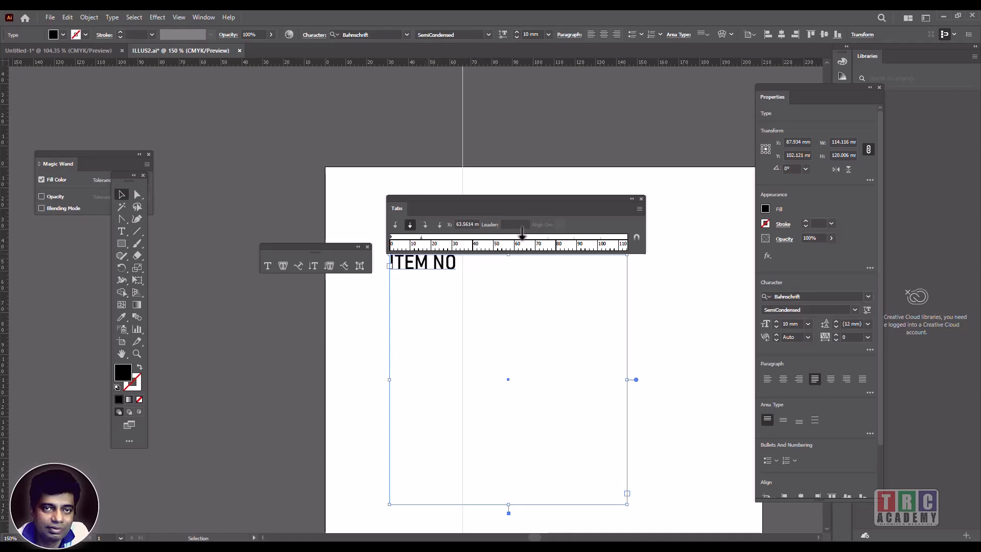
pyautogui.click(587, 236)
# Add the headings DES and AMOUNT after ITEM NO, adjusting the spaces between them so the row fits the frame.
pyautogui.click(267, 266)
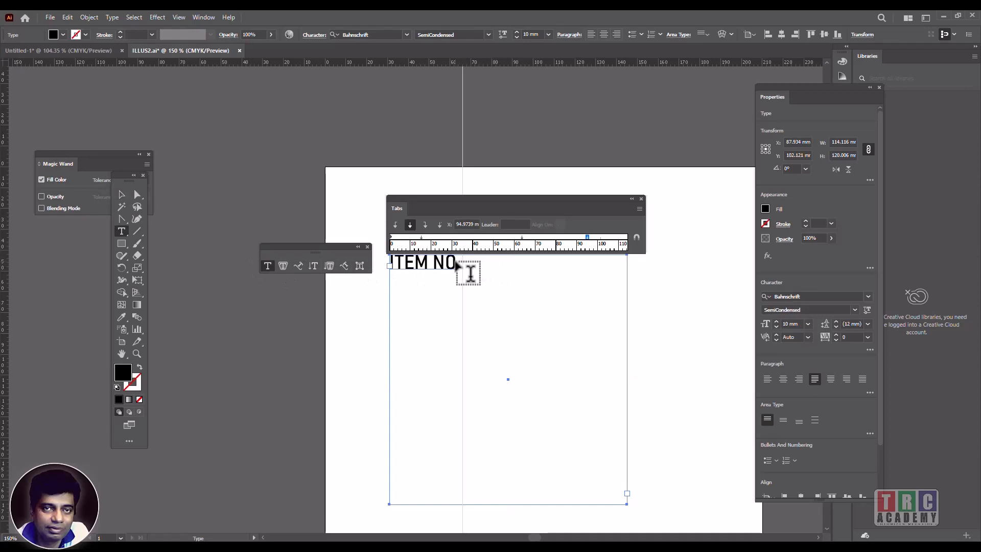
pyautogui.click(456, 262)
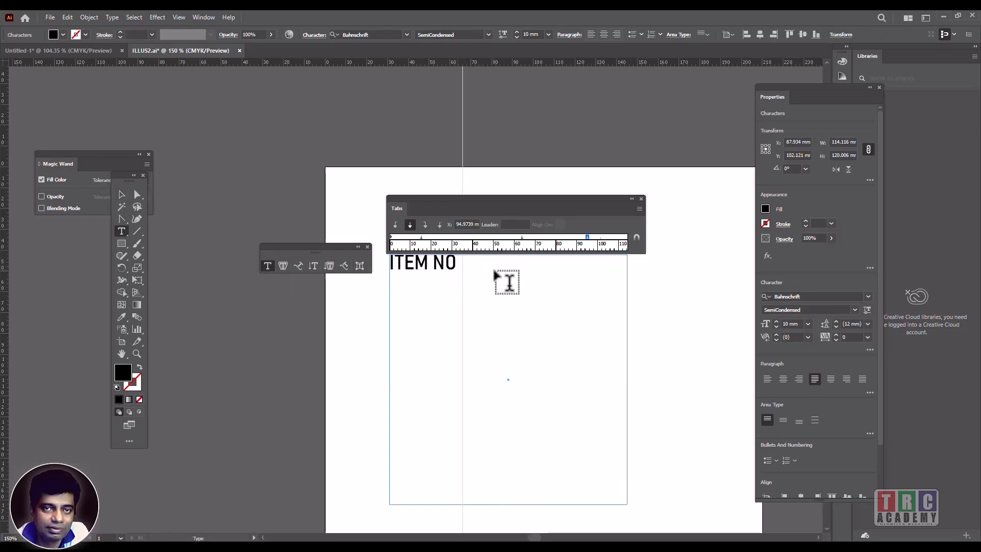
pyautogui.write('DES          AMO')
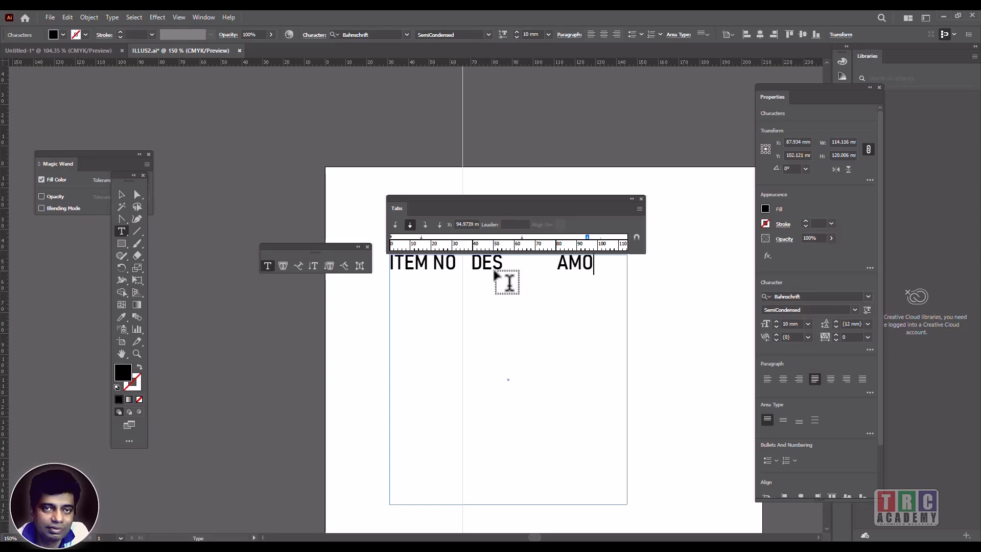
pyautogui.write('UNT')
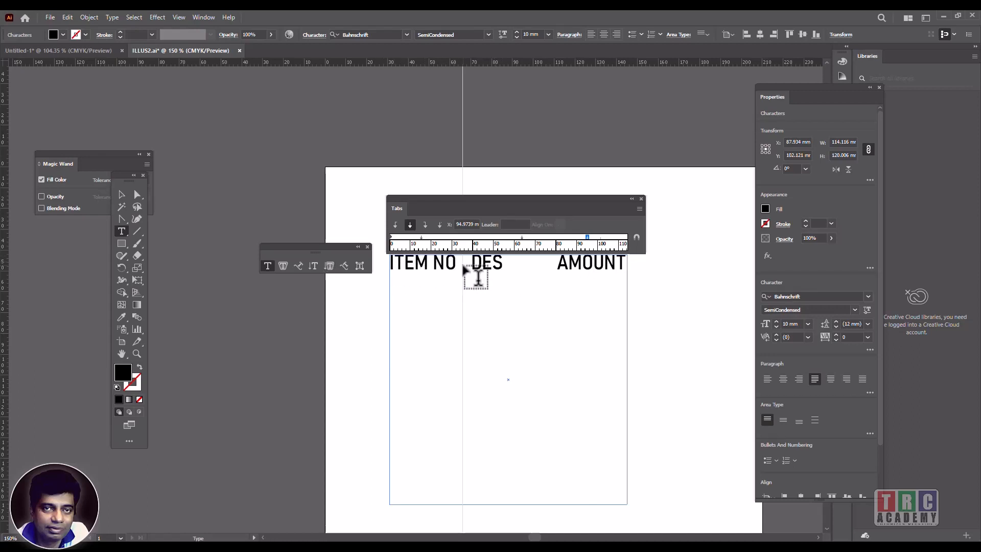
pyautogui.click(471, 265)
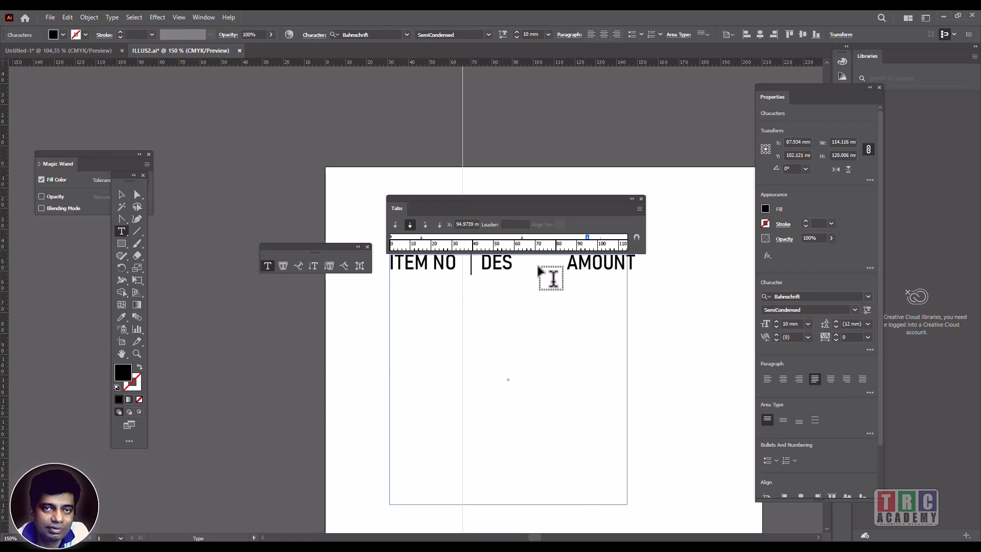
pyautogui.click(567, 267)
pyautogui.press('BackSpace')
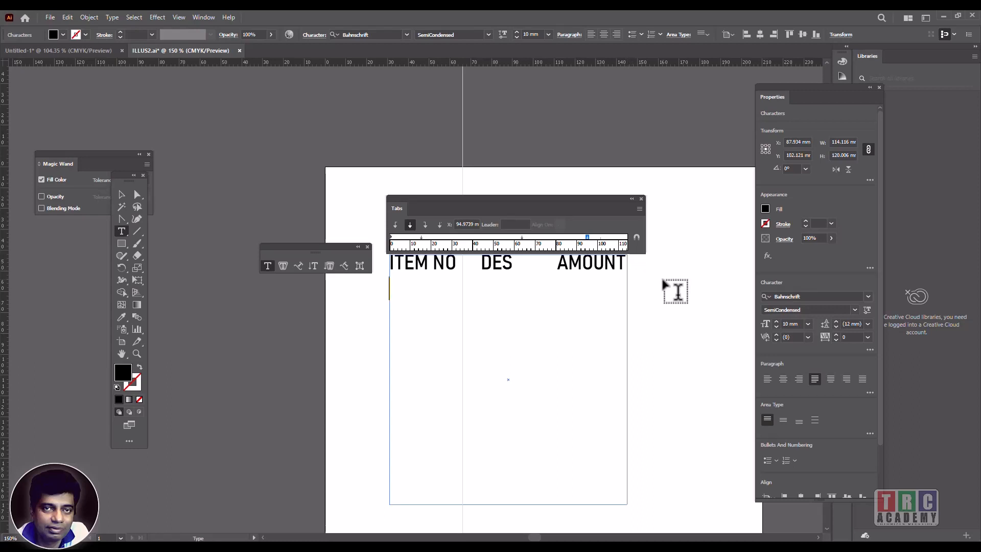
# Enter APPLE at the first tab stop of the line below the headings and reduce its font size to 5 mm.
pyautogui.press('Tab')
pyautogui.write('APPLE')
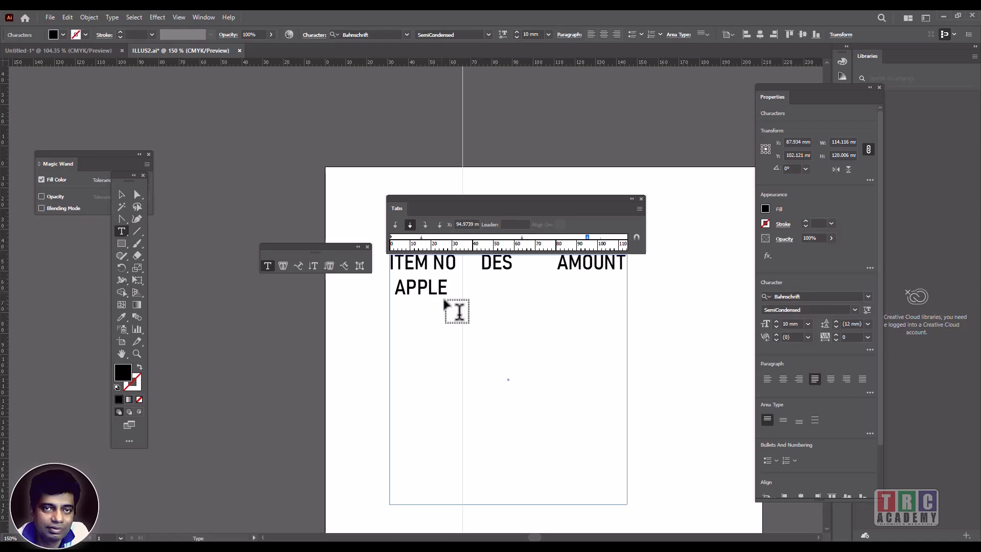
pyautogui.moveTo(440, 291); pyautogui.dragTo(396, 293)
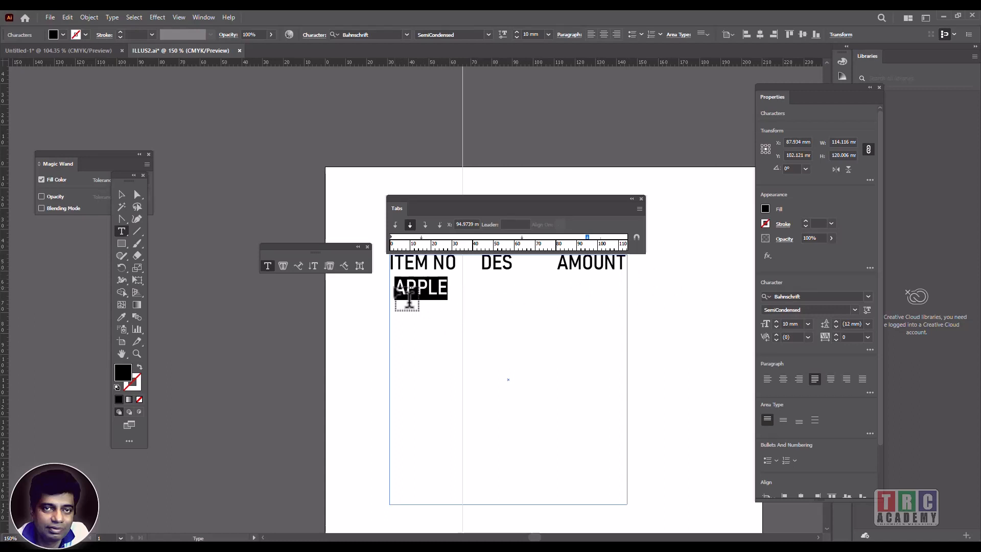
pyautogui.click(517, 37)
pyautogui.click(517, 38)
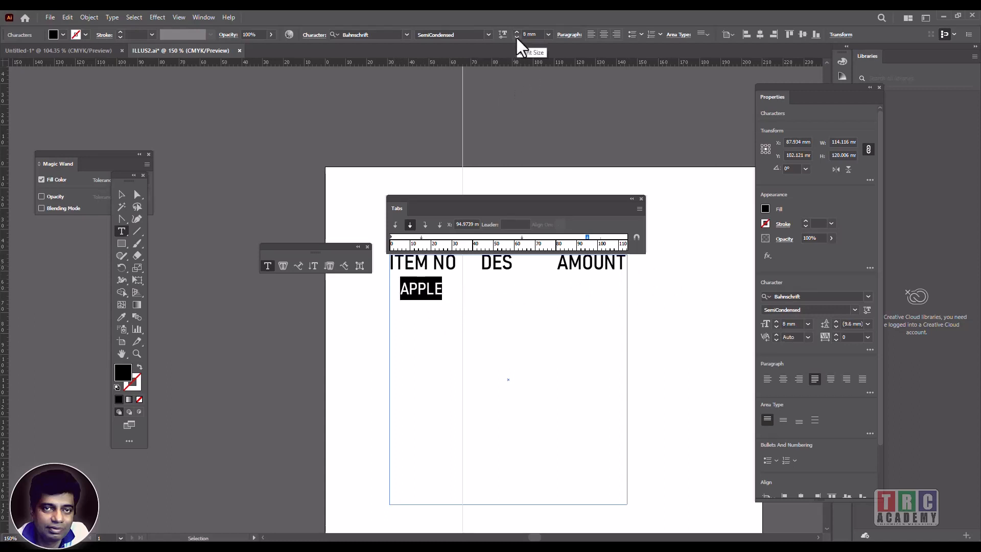
pyautogui.click(517, 37)
pyautogui.click(517, 37)
pyautogui.click(517, 37)
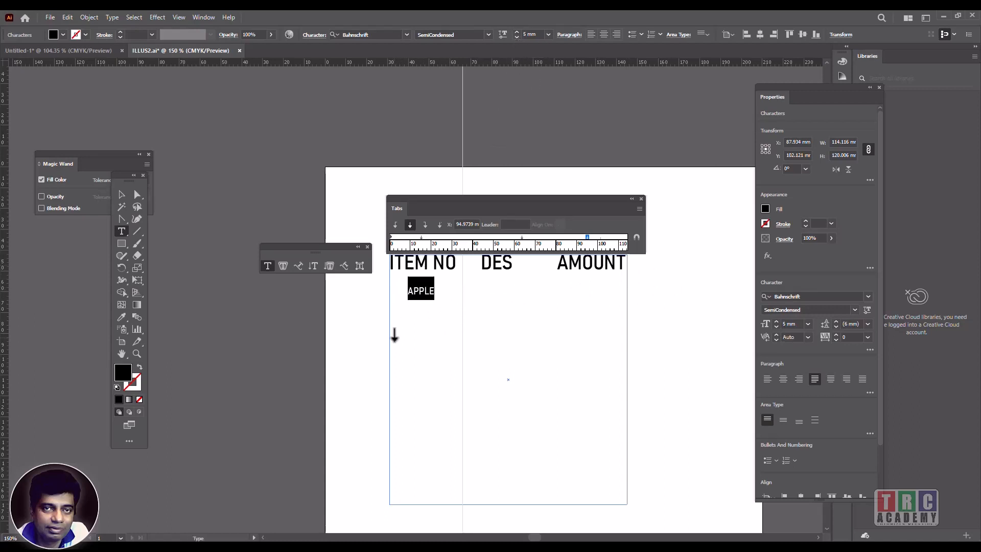
pyautogui.click(441, 291)
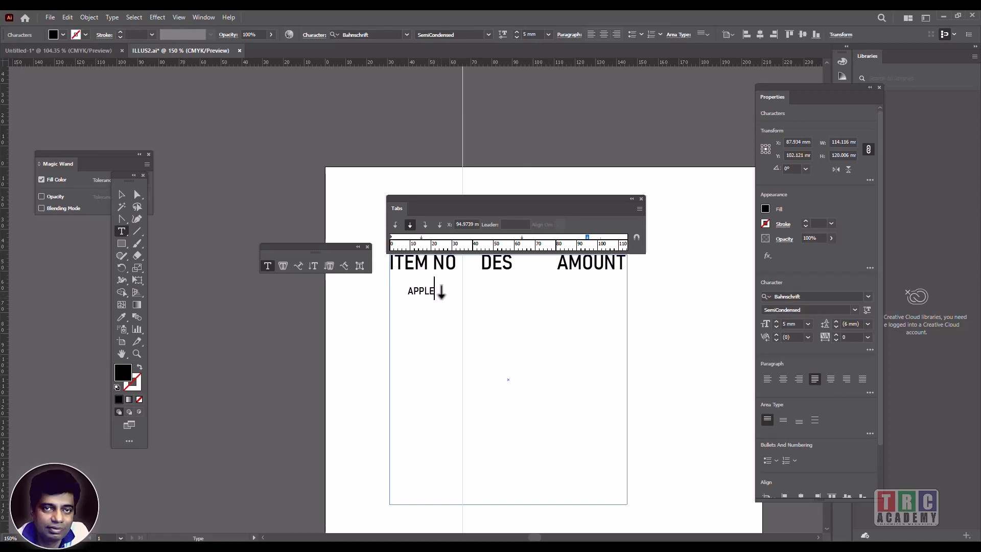
# Complete the APPLE row with the tabbed description IMPORTED APPLE and the amount 300.
pyautogui.press('Tab')
pyautogui.write('IMPORTED APPLE')
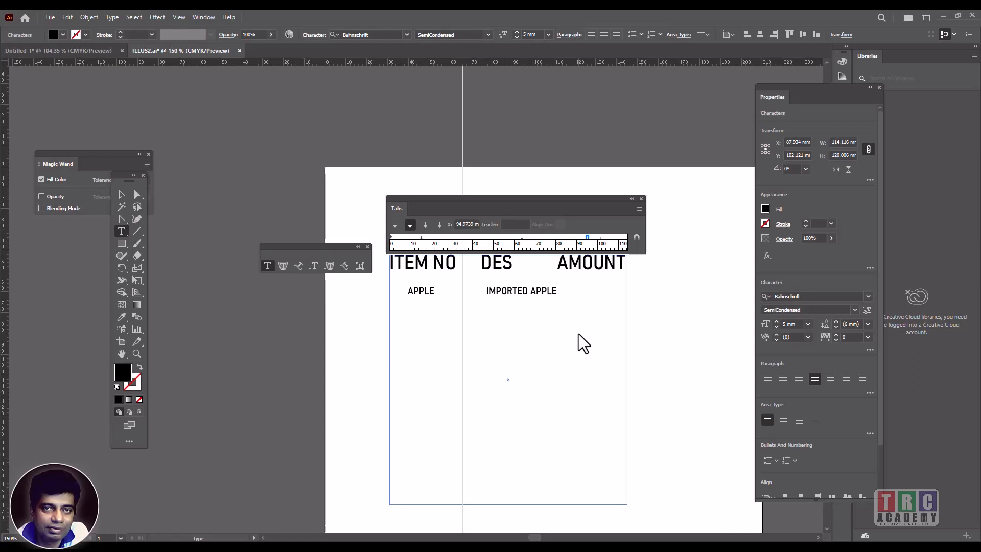
pyautogui.press('Tab')
pyautogui.write('300')
# Add a tabbed row with ORANGE, OOTY ORANGE and 150KG, and append KG to the 300 amount above.
pyautogui.press('Return')
pyautogui.write('ORANGE')
pyautogui.press('Tab')
pyautogui.write('OOTY ORAN')
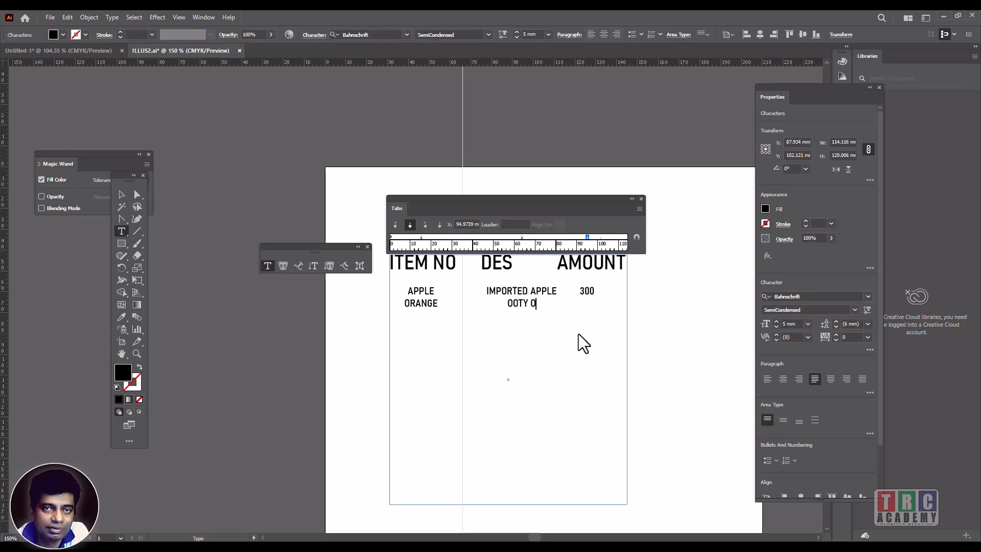
pyautogui.write('GE150KG')
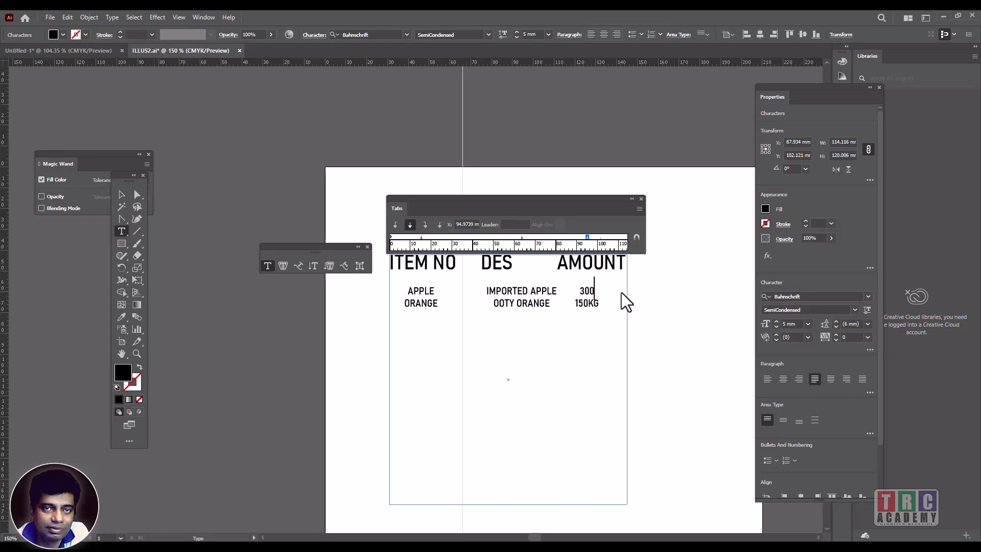
pyautogui.write('KG')
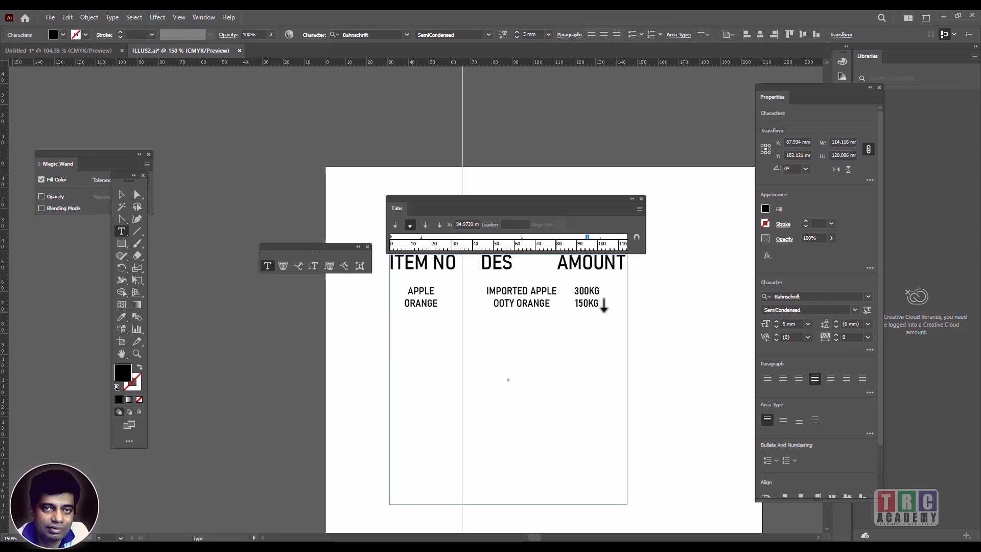
# Start a third tabbed row with PINE APPLE, an empty description and 120. in the amount column.
pyautogui.press('Return')
pyautogui.write('PINE APPLE')
pyautogui.write('120.')
# Change the PINE APPLE row's third tab stop to decimal-justified and add zeros after the decimal point of its amount.
pyautogui.click(588, 236)
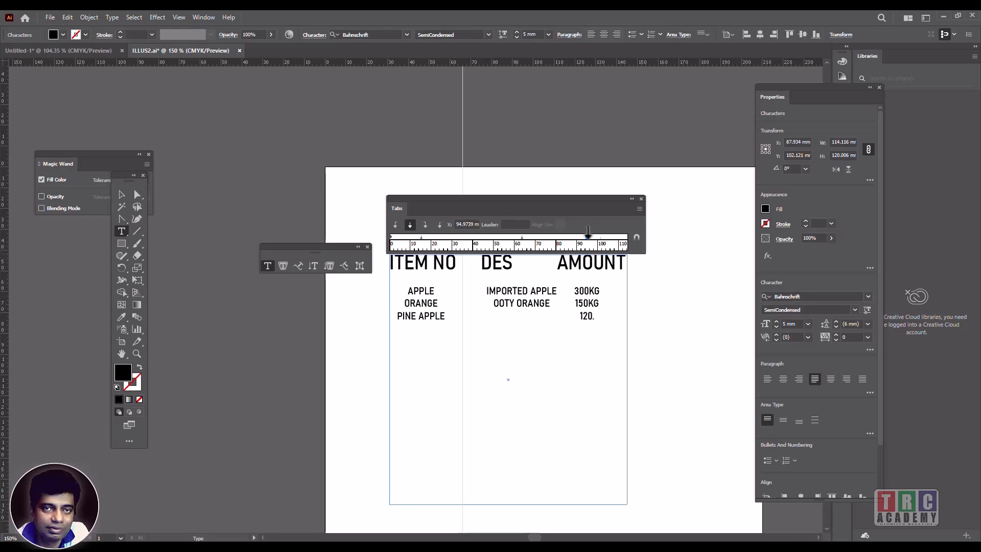
pyautogui.write('.')
pyautogui.moveTo(588, 232); pyautogui.dragTo(599, 204)
pyautogui.click(587, 236)
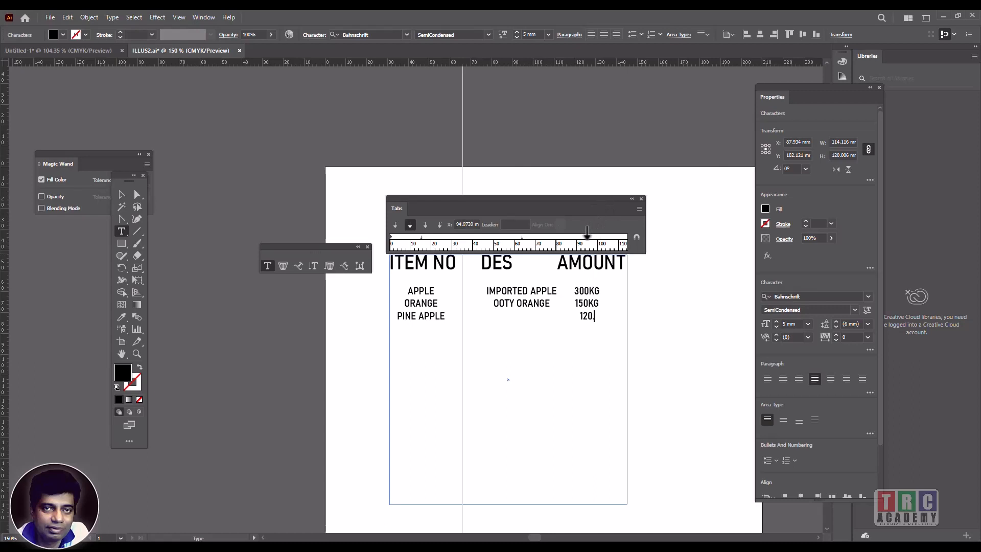
pyautogui.click(439, 225)
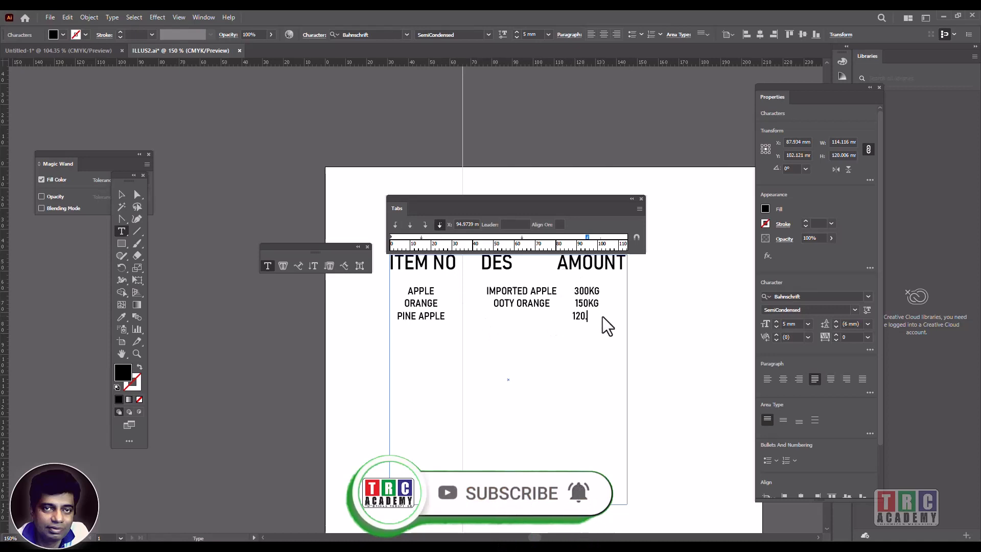
pyautogui.write('0')
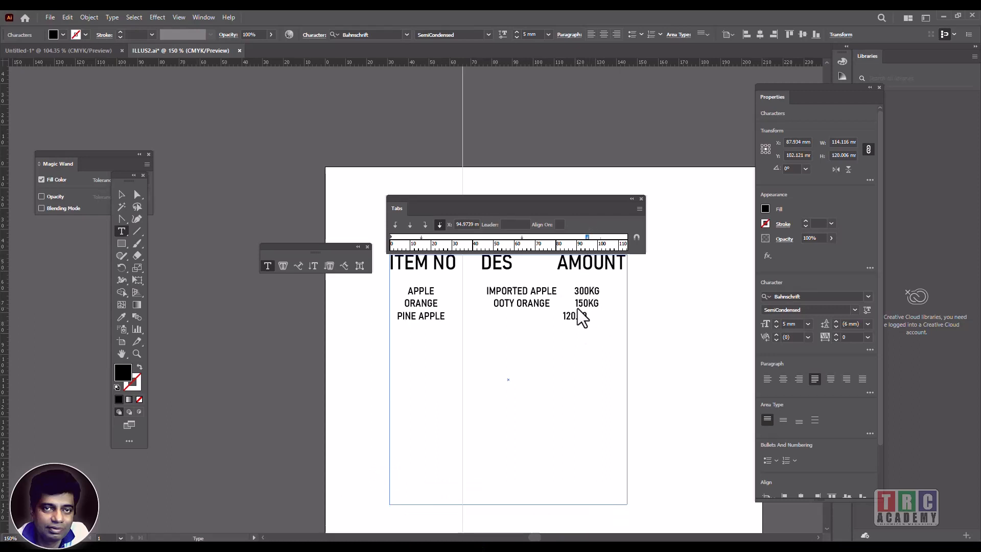
# Move the PINE APPLE row's decimal tab stop to about 89.8 mm and re-enter the amount as 120.00.
pyautogui.moveTo(593, 320); pyautogui.dragTo(564, 318)
pyautogui.press('BackSpace')
pyautogui.write('120.00')
pyautogui.moveTo(588, 232); pyautogui.dragTo(577, 238)
pyautogui.press('Tab')
pyautogui.press('BackSpace')
pyautogui.press('BackSpace')
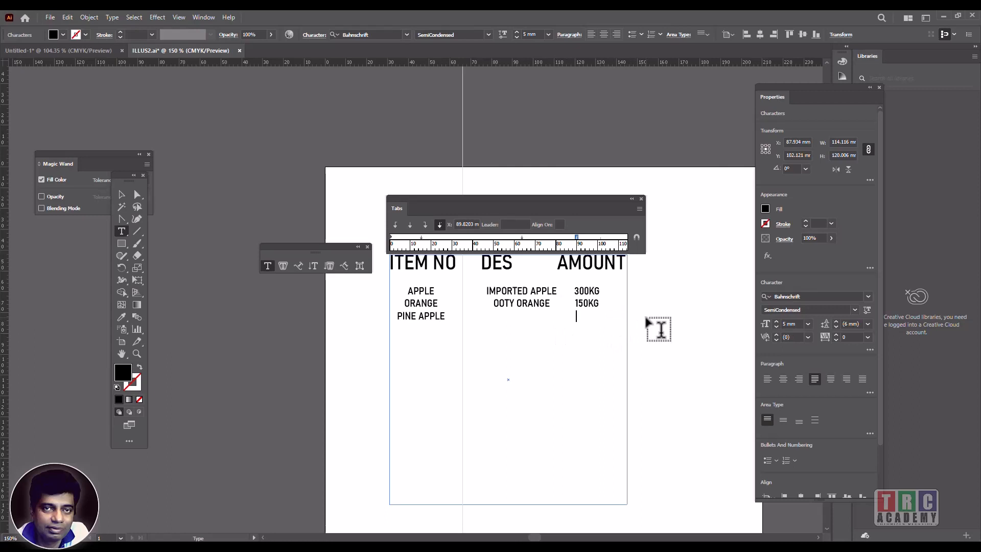
pyautogui.press('BackSpace')
pyautogui.press('BackSpace')
pyautogui.press('Tab')
pyautogui.write('120.00')
# Add a tabbed row with KIWI, NO DES and 500.90, and insert an extra tab before 120.00 in the row above.
pyautogui.press('Return')
pyautogui.write('KIWI')
pyautogui.write('NO DES')
pyautogui.press('Tab')
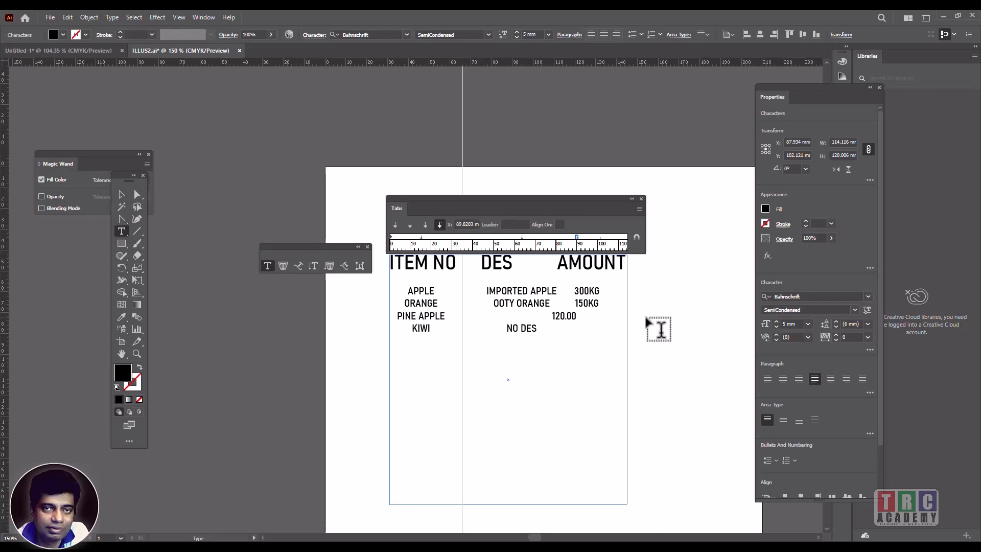
pyautogui.write('500.90')
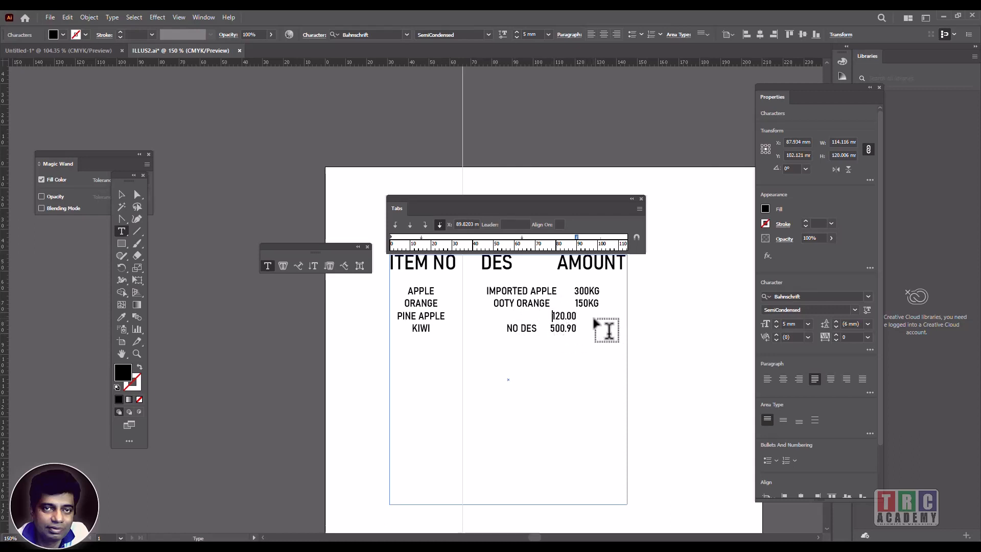
pyautogui.press('Tab')
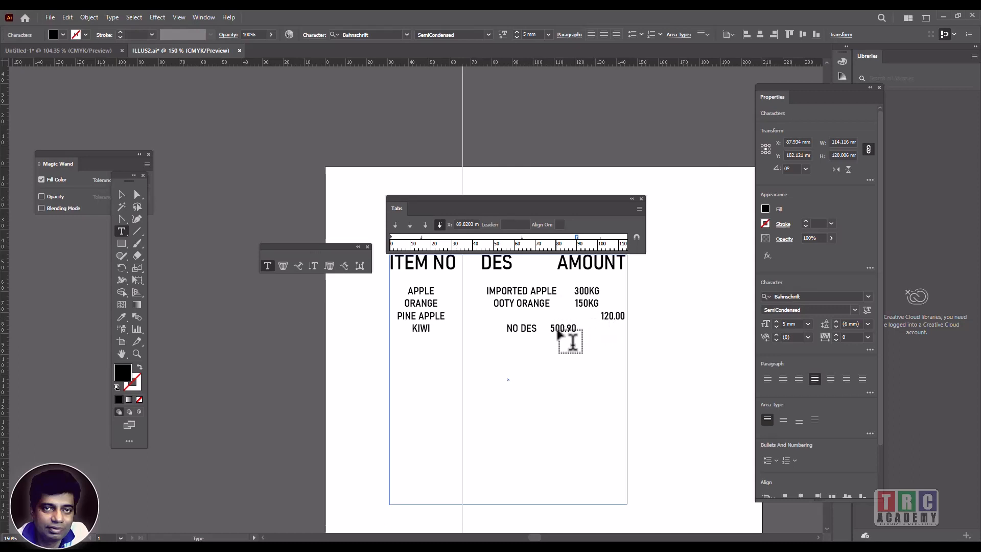
# Adjust the tabs before 500.90 and 120.00 to line up the amounts of the KIWI and PINE APPLE rows.
pyautogui.click(550, 328)
pyautogui.press('Tab')
pyautogui.click(396, 341)
pyautogui.press('BackSpace')
pyautogui.press('BackSpace')
# Delete the whole tabbed item list and close the Tabs ruler.
pyautogui.click(122, 194)
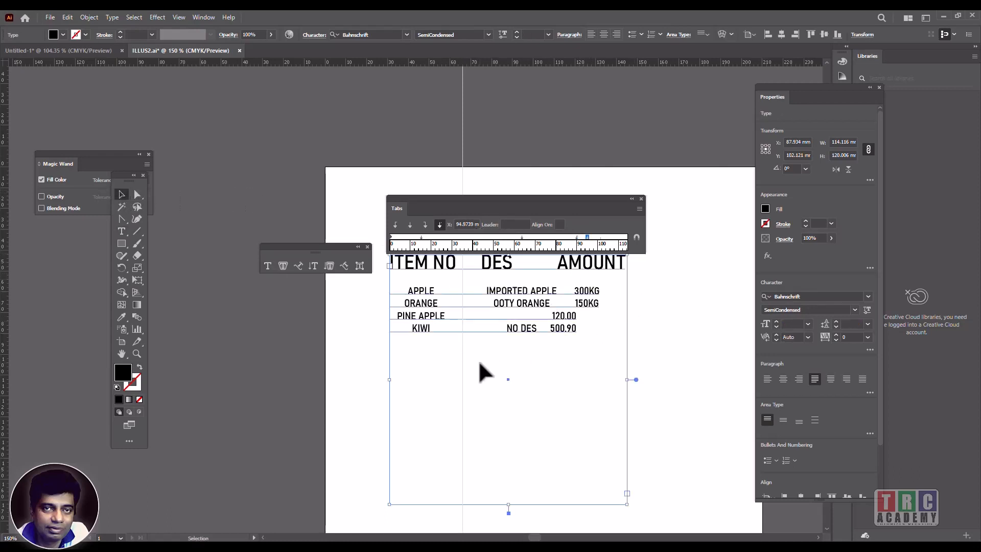
pyautogui.press('Delete')
pyautogui.click(641, 199)
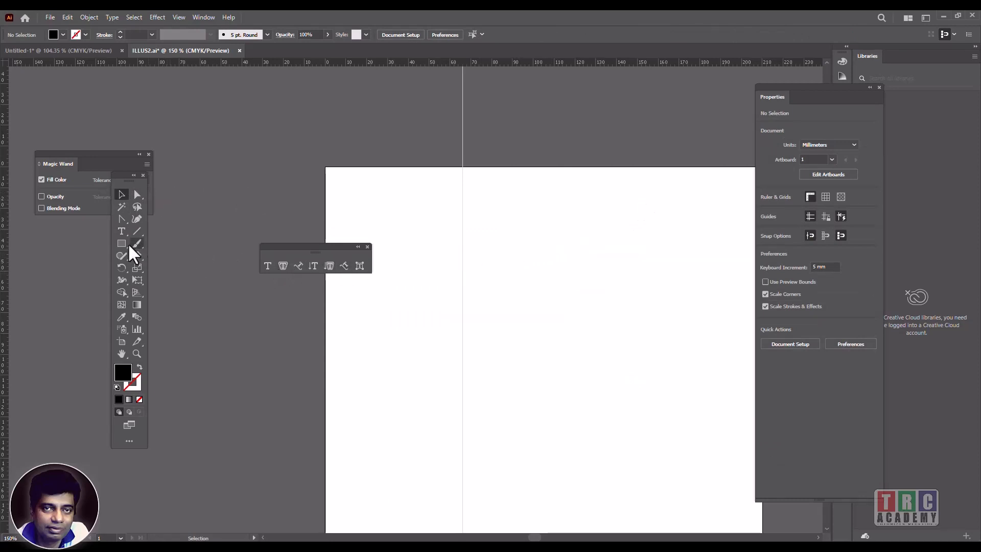
# Draw a closed, kidney-like black shape about 116 mm wide and 143 mm high on the artboard with the Curvature tool.
pyautogui.click(123, 218)
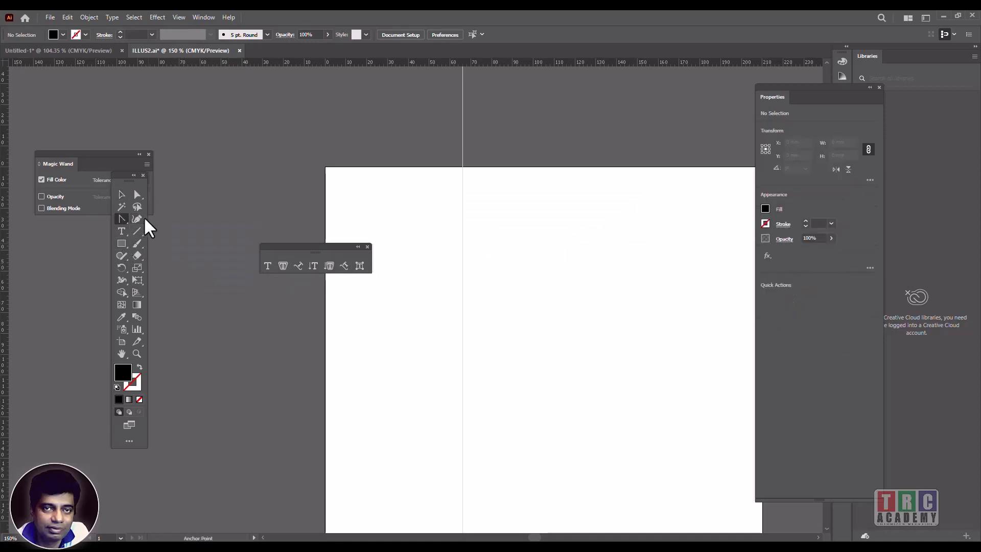
pyautogui.moveTo(121, 217); pyautogui.dragTo(174, 218)
pyautogui.click(139, 220)
pyautogui.click(404, 350)
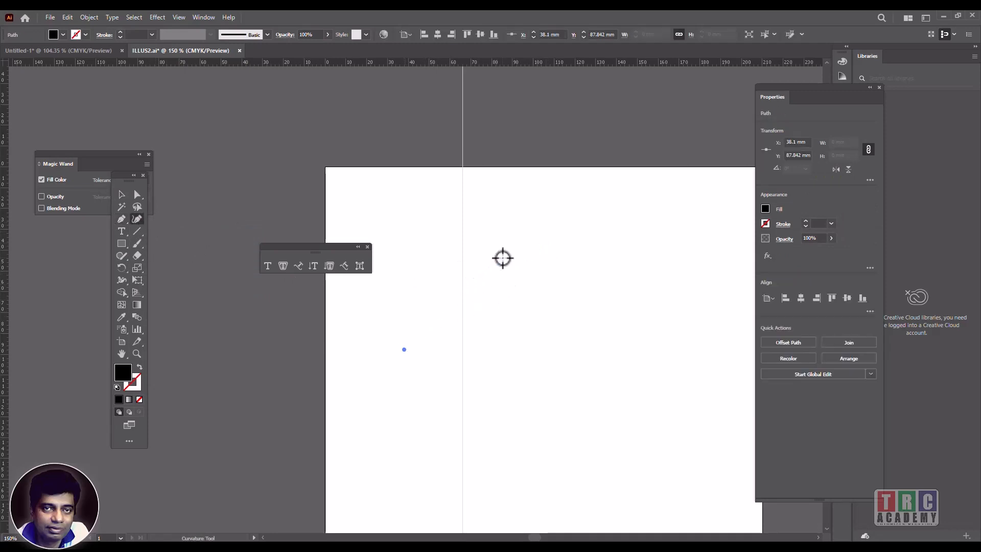
pyautogui.click(534, 258)
pyautogui.click(615, 304)
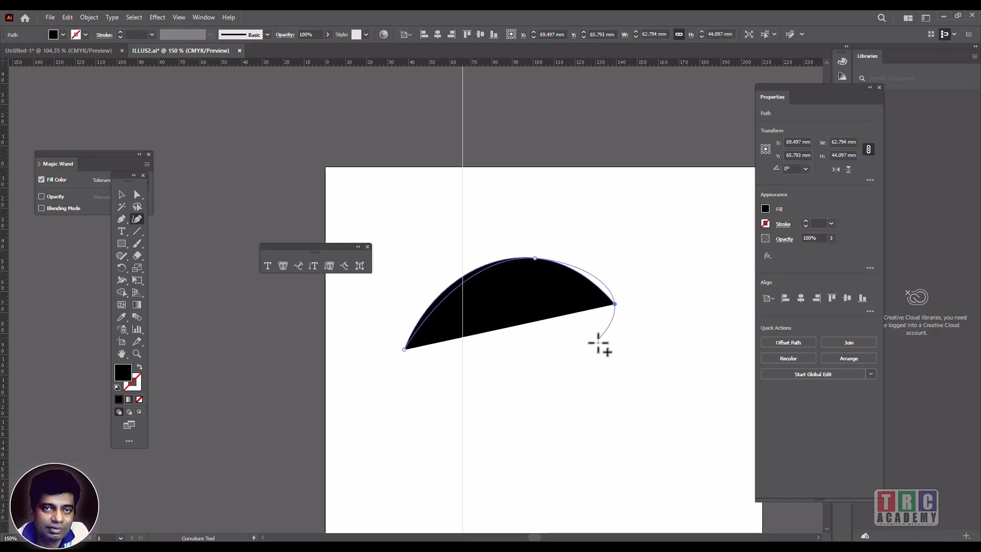
pyautogui.click(546, 457)
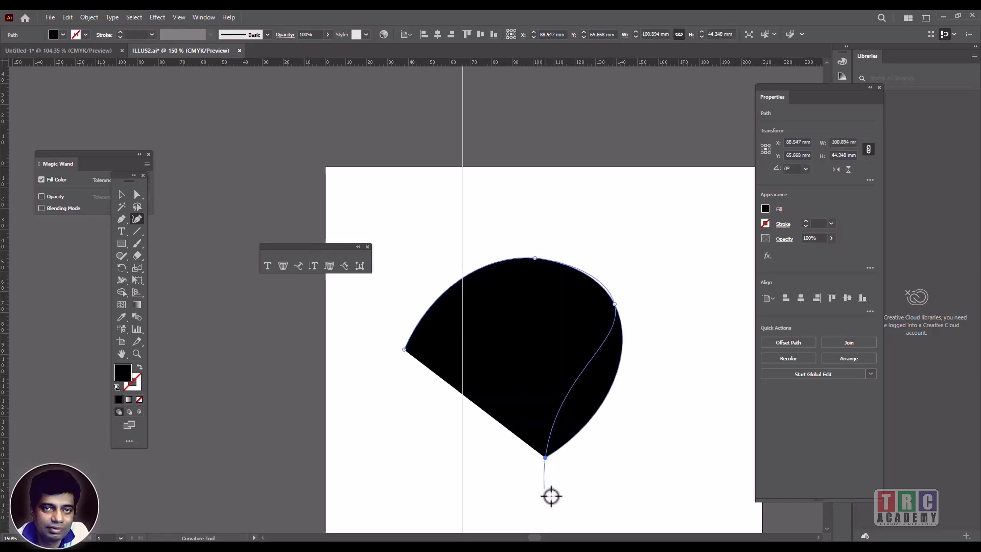
pyautogui.click(590, 511)
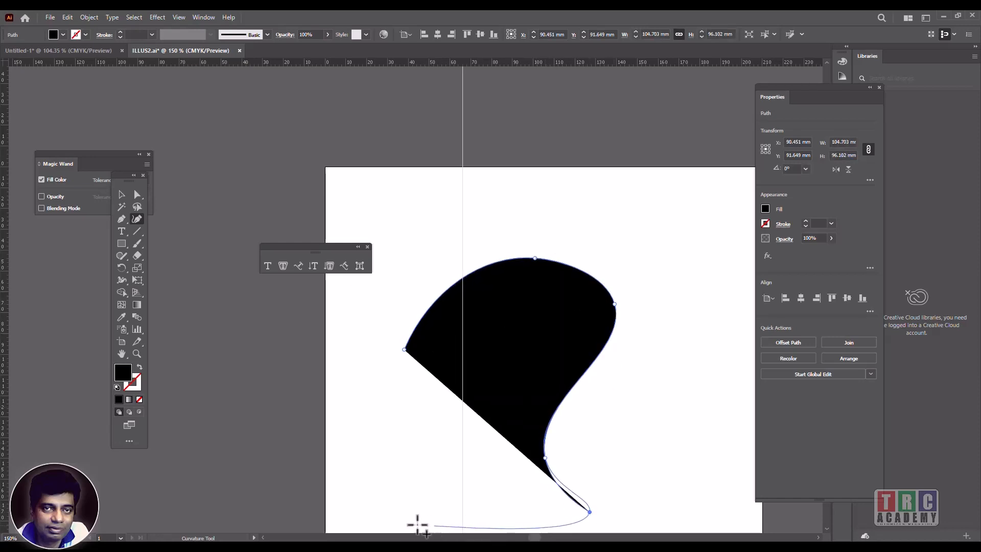
pyautogui.click(398, 523)
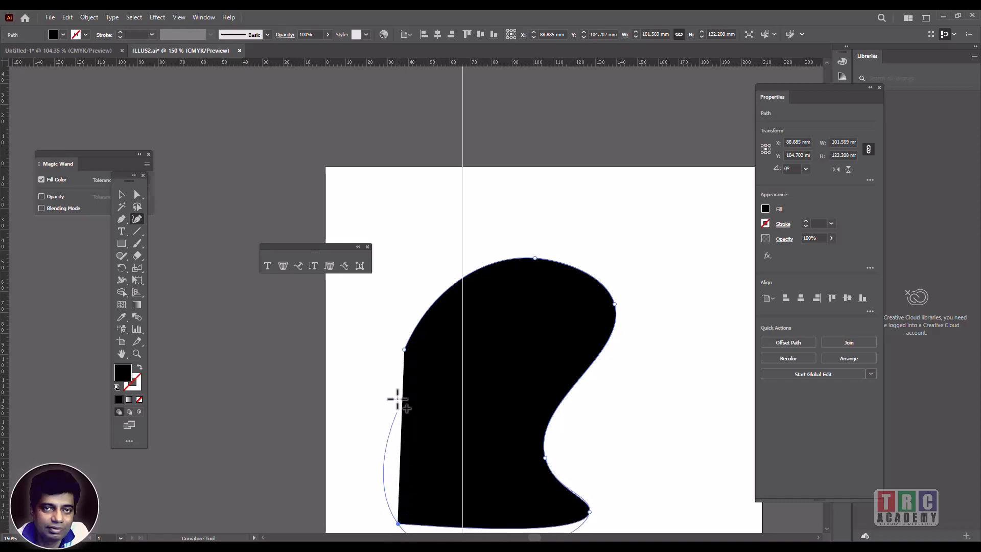
pyautogui.click(404, 350)
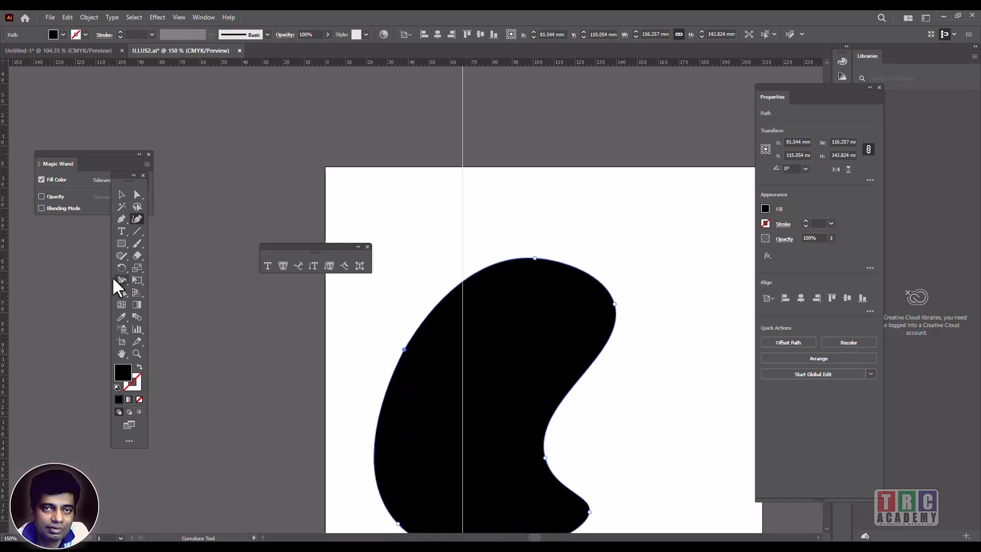
pyautogui.click(122, 195)
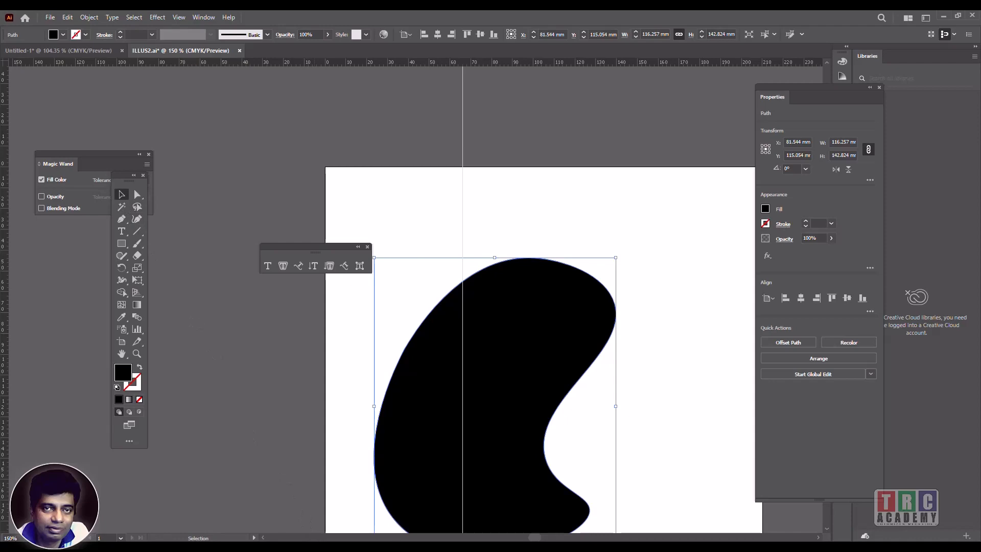
# Switch to the Word document SMPLE TEXT, select all of its Lorem Ipsum text, and return to Illustrator.
pyautogui.hotkey('alt', 'Tab')
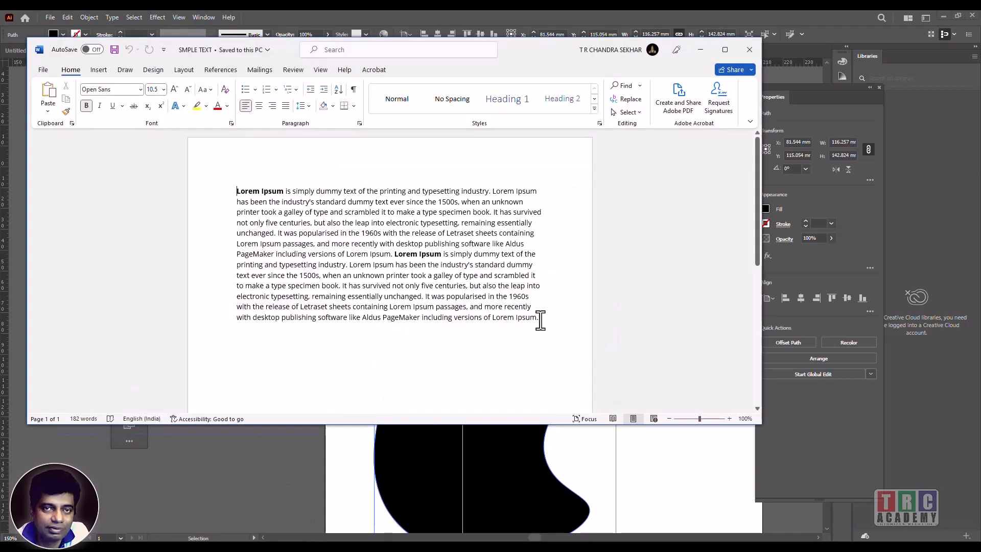
pyautogui.moveTo(540, 320); pyautogui.dragTo(219, 172)
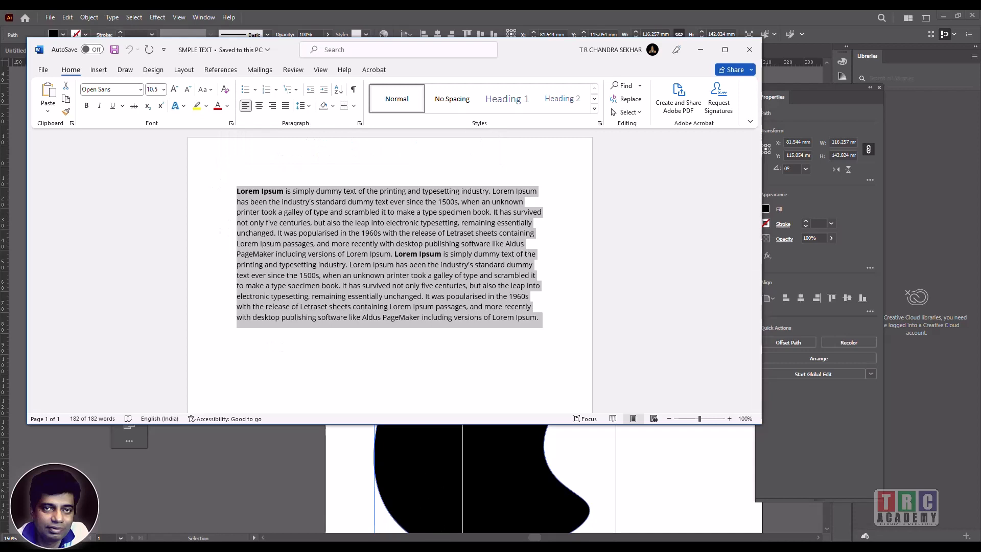
pyautogui.click(446, 547)
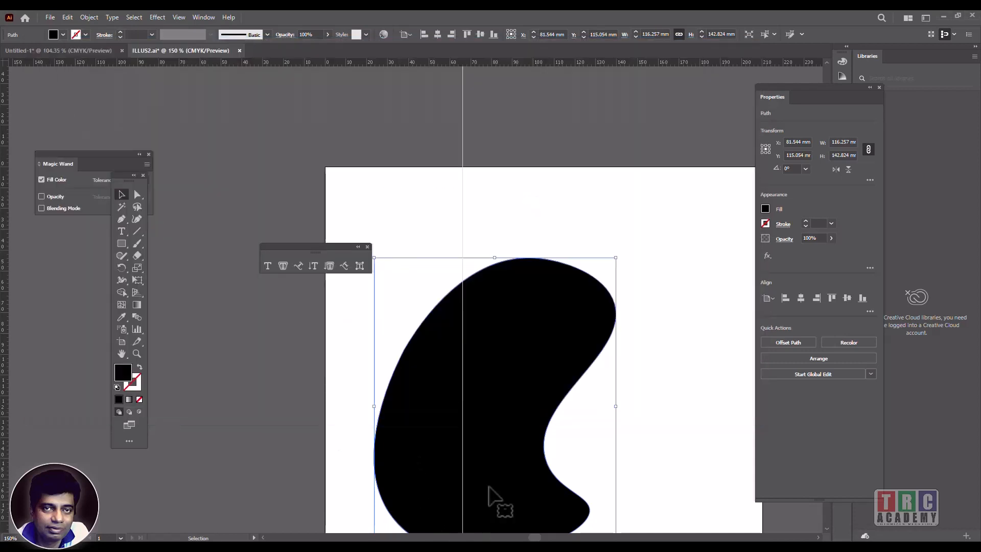
# Turn the curved shape into an area type object filled with placeholder text using the Area Type tool.
pyautogui.click(283, 265)
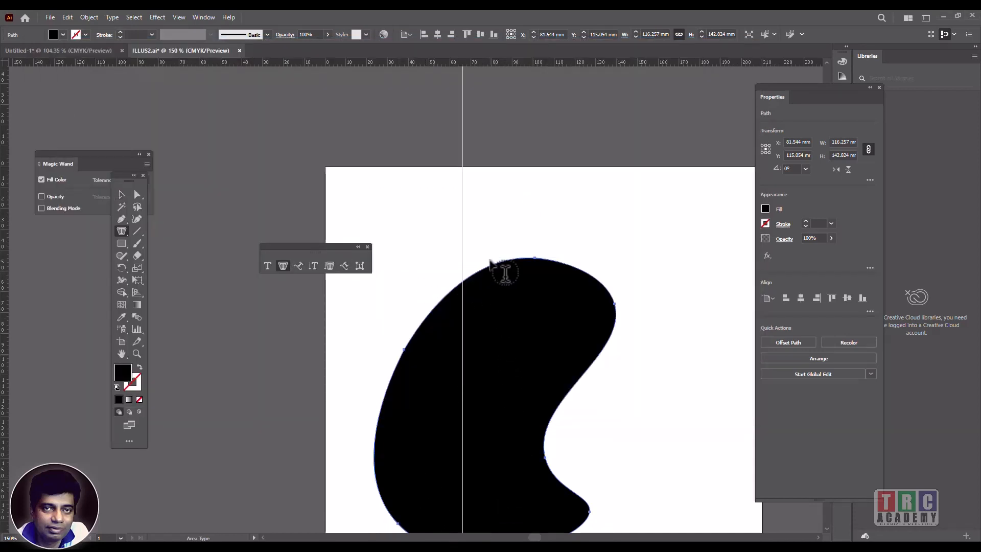
pyautogui.click(489, 260)
pyautogui.click(576, 292)
pyautogui.click(521, 261)
pyautogui.press('Return')
pyautogui.click(572, 270)
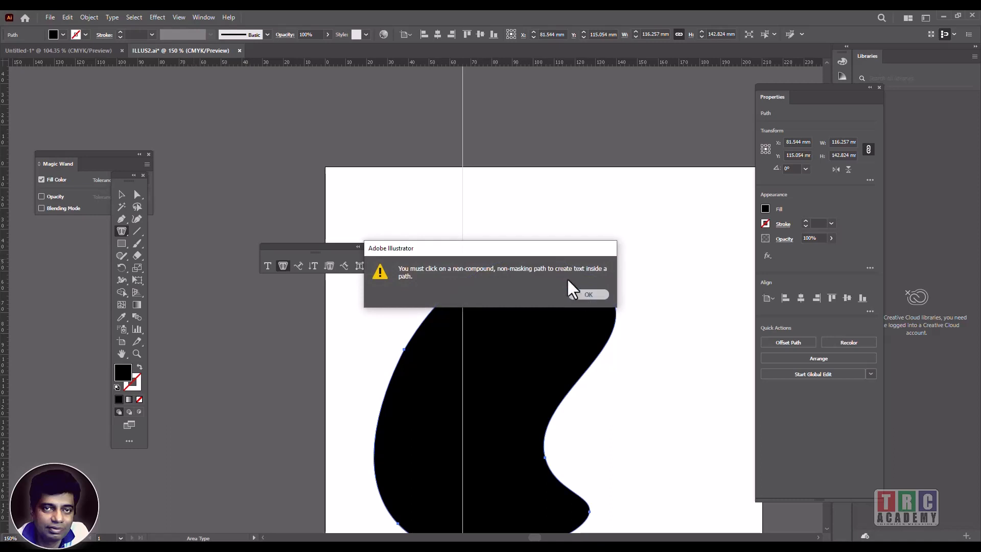
pyautogui.click(589, 291)
pyautogui.click(577, 276)
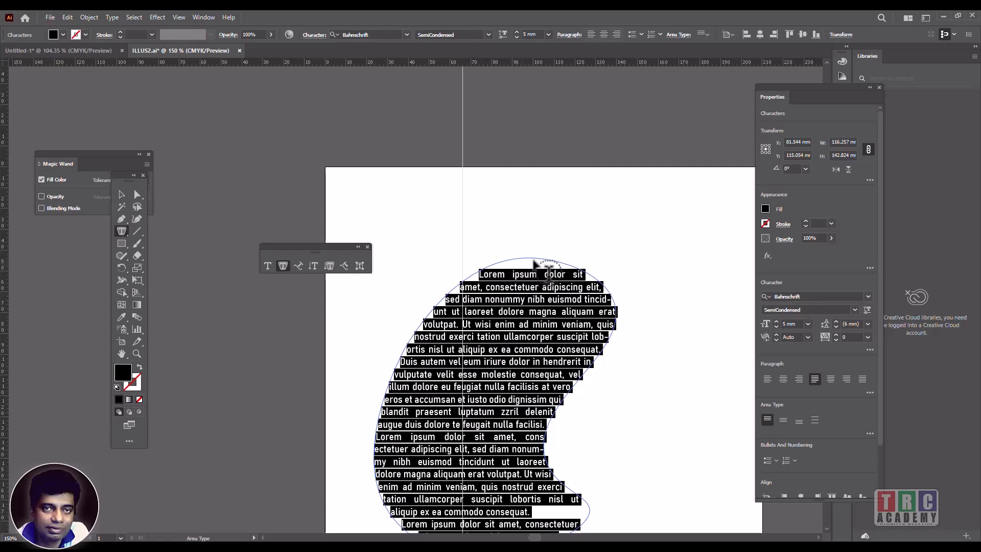
# Set the font size of the placeholder text inside the curved shape to 4 mm.
pyautogui.scroll(-1, 554, 348)
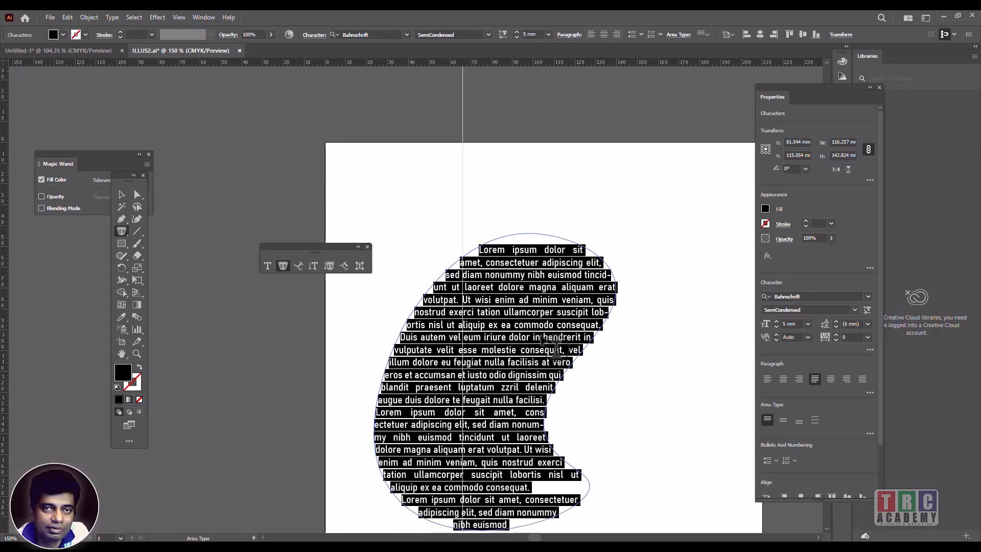
pyautogui.click(516, 36)
pyautogui.click(516, 36)
pyautogui.click(516, 37)
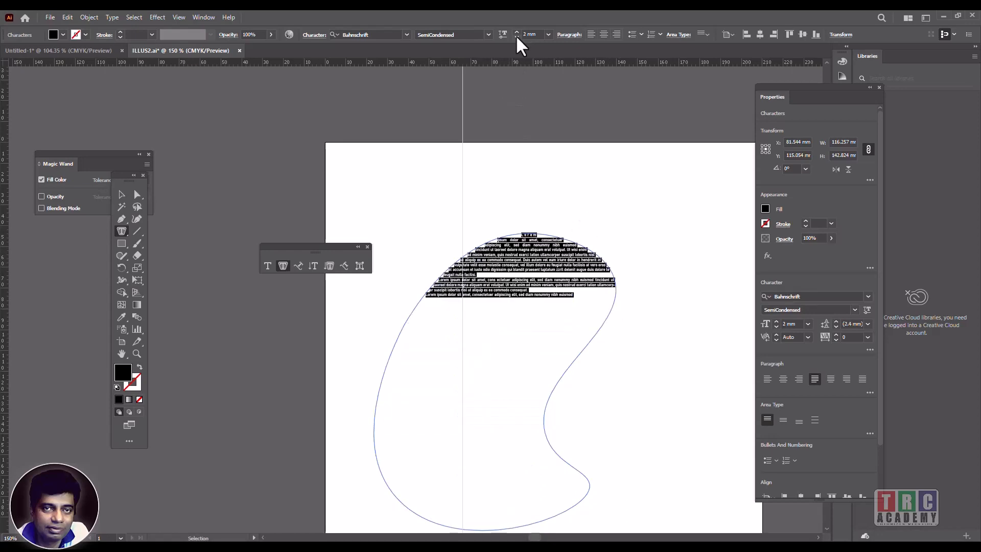
pyautogui.click(516, 36)
pyautogui.click(517, 32)
pyautogui.click(517, 31)
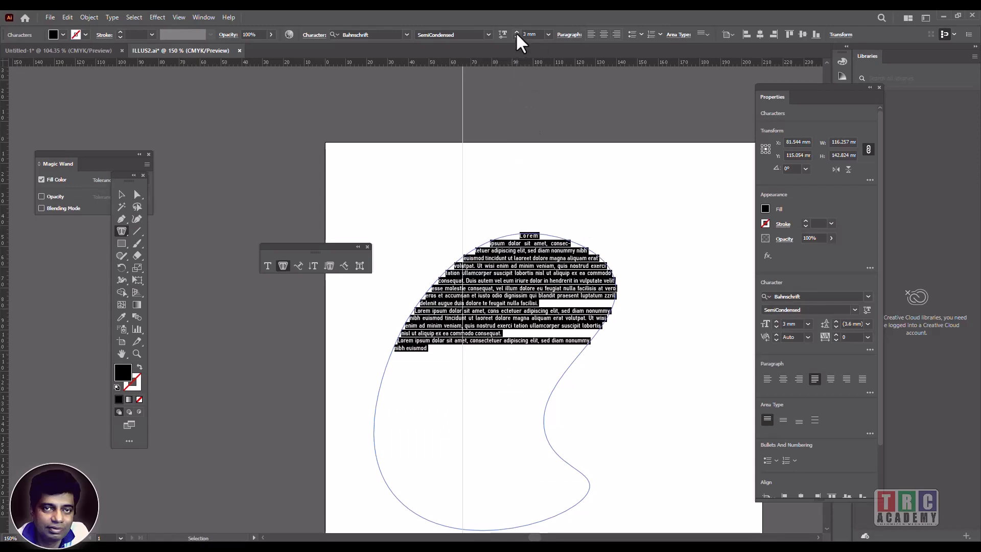
pyautogui.click(516, 32)
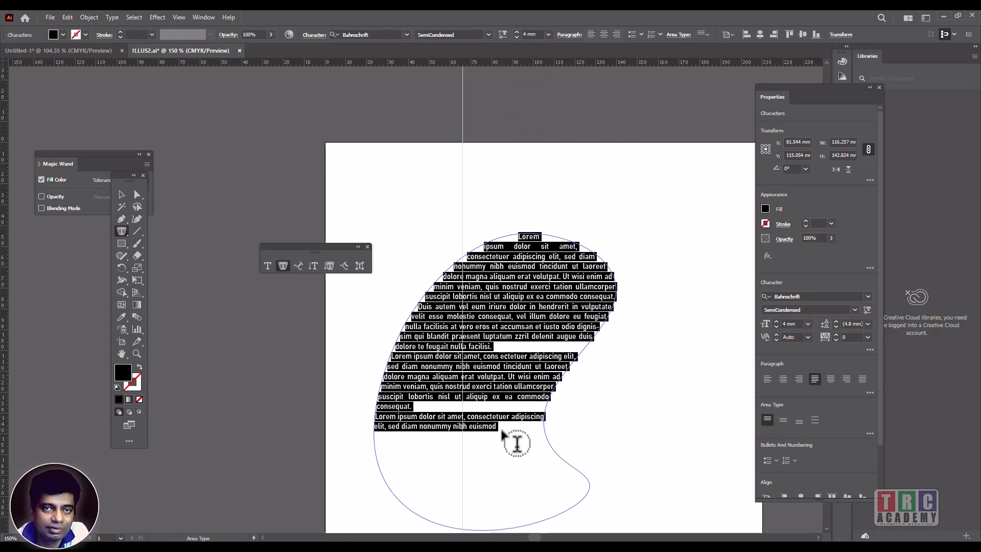
# Paste a copy of the placeholder text at the end of the existing text to fill the rest of the curved shape.
pyautogui.moveTo(516, 438); pyautogui.dragTo(475, 174)
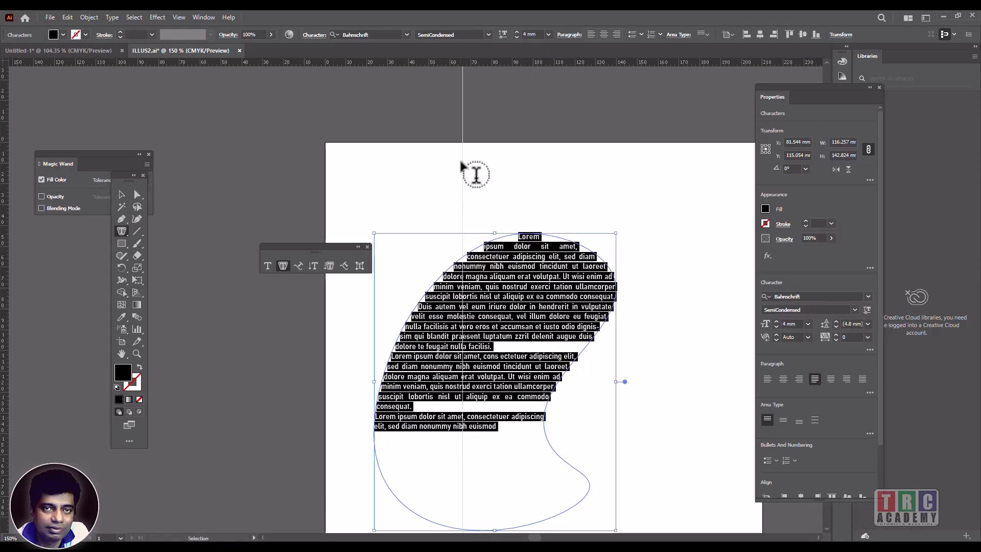
pyautogui.click(499, 428)
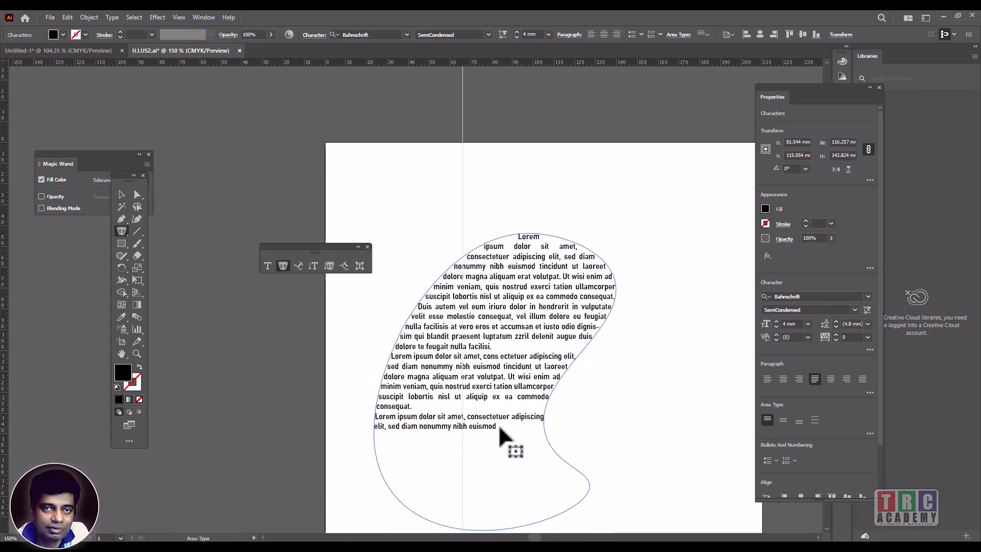
pyautogui.hotkey('ctrl', 'v')
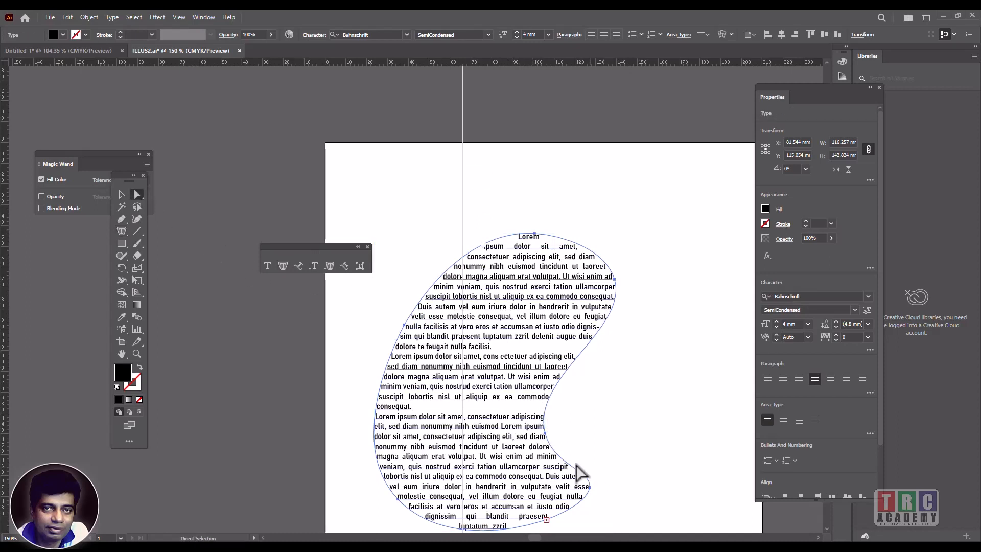
# Stretch the handle at the text shape's notch outward to about 127 mm overall width and move the shape to about X 81.7 mm, Y 88.2 mm.
pyautogui.moveTo(545, 433); pyautogui.dragTo(588, 365)
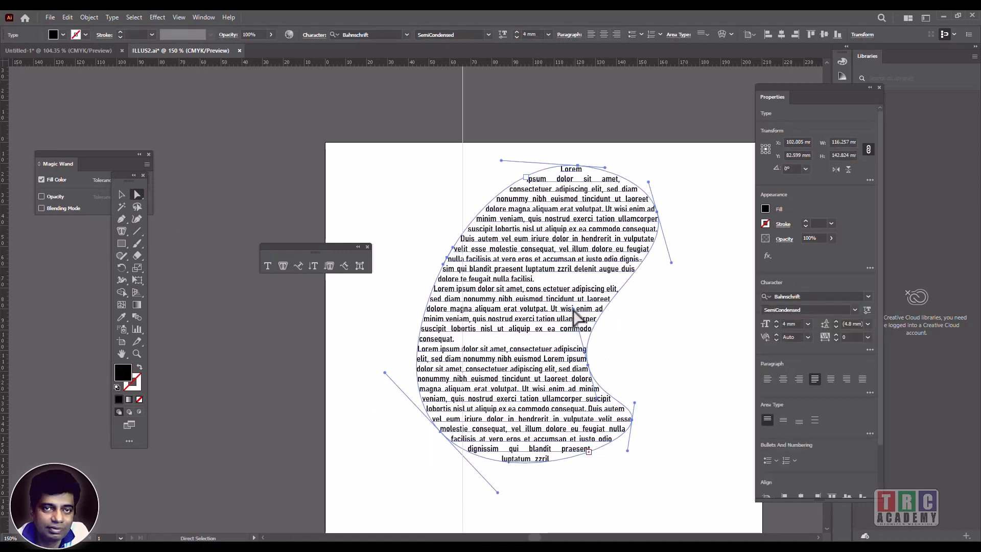
pyautogui.moveTo(573, 308); pyautogui.dragTo(730, 310)
pyautogui.click(633, 420)
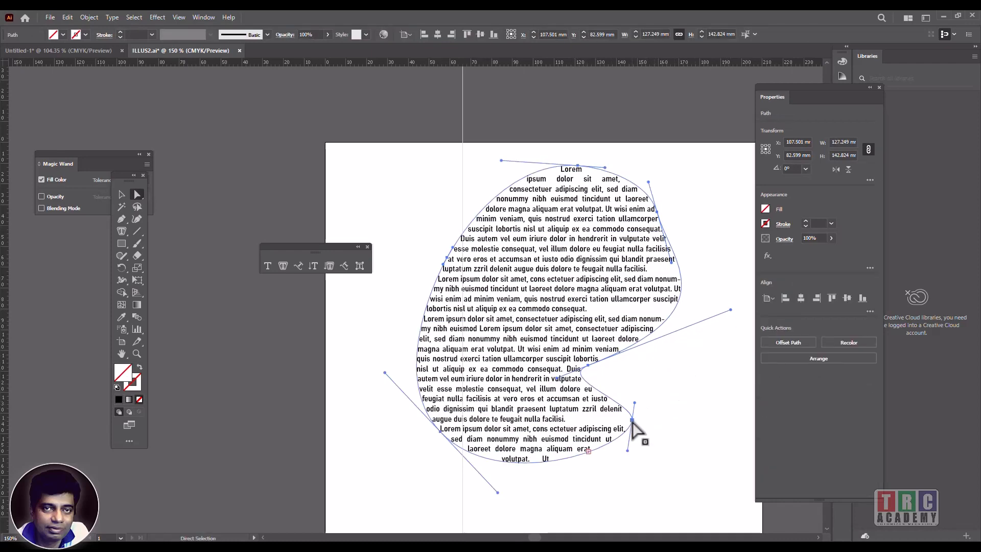
pyautogui.moveTo(633, 420)
pyautogui.mouseDown()
pyautogui.moveTo(630, 434)
pyautogui.moveTo(631, 418)
pyautogui.mouseUp()
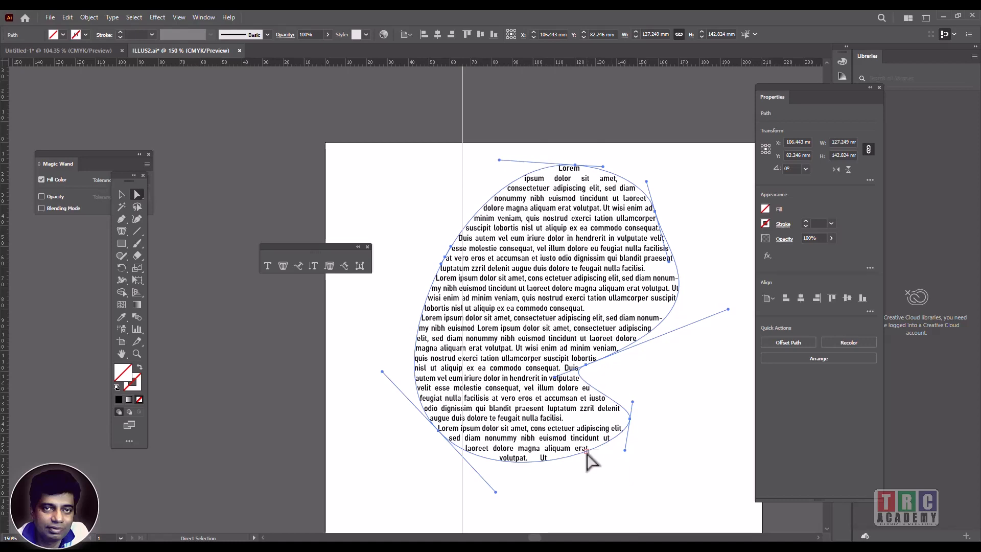
pyautogui.moveTo(588, 459); pyautogui.dragTo(536, 470)
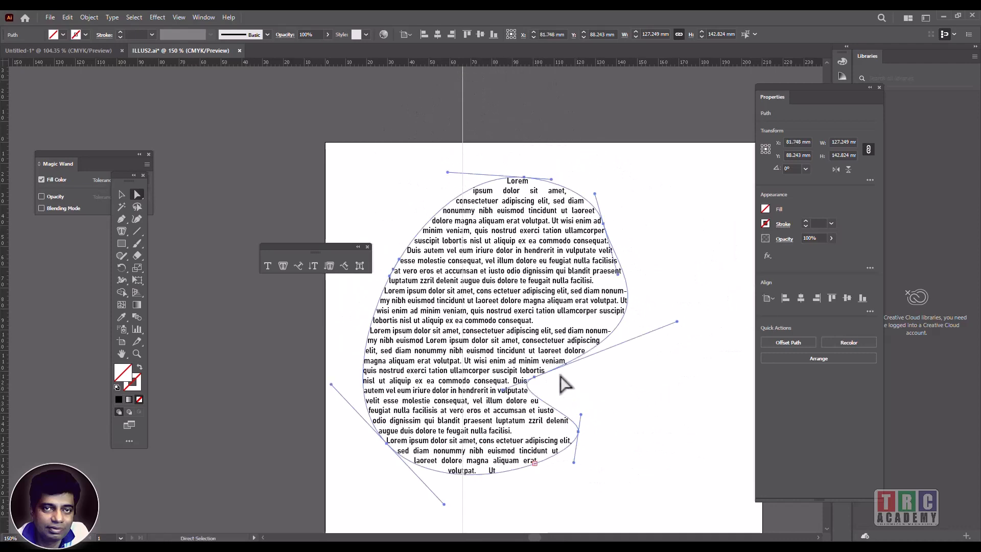
# Delete the curved area type object together with its text.
pyautogui.press('Delete')
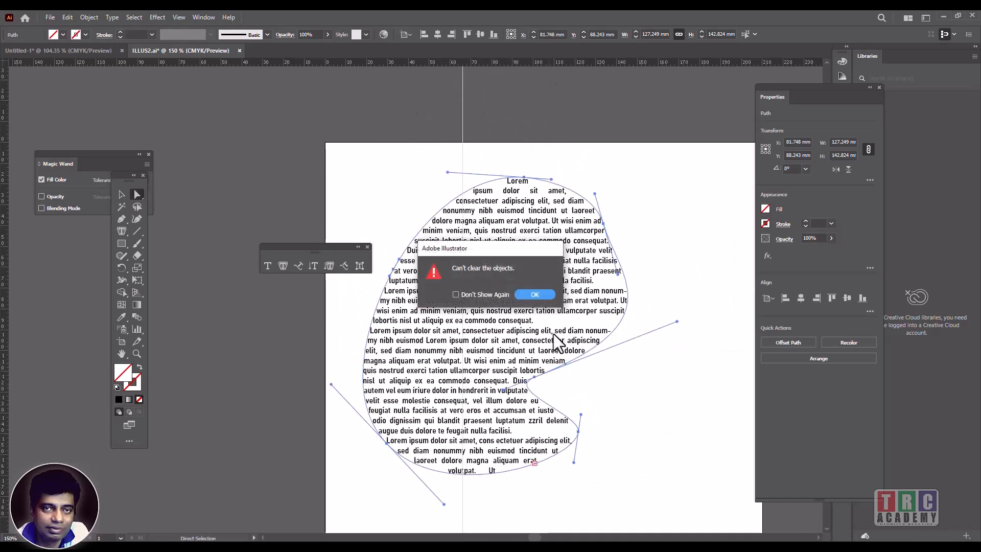
pyautogui.click(534, 295)
pyautogui.click(122, 194)
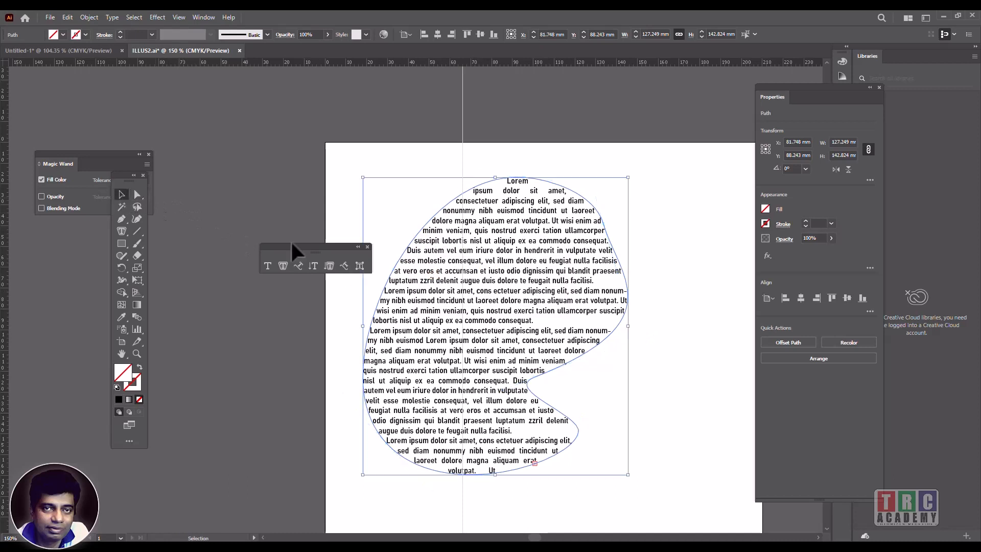
pyautogui.click(435, 292)
pyautogui.press('Delete')
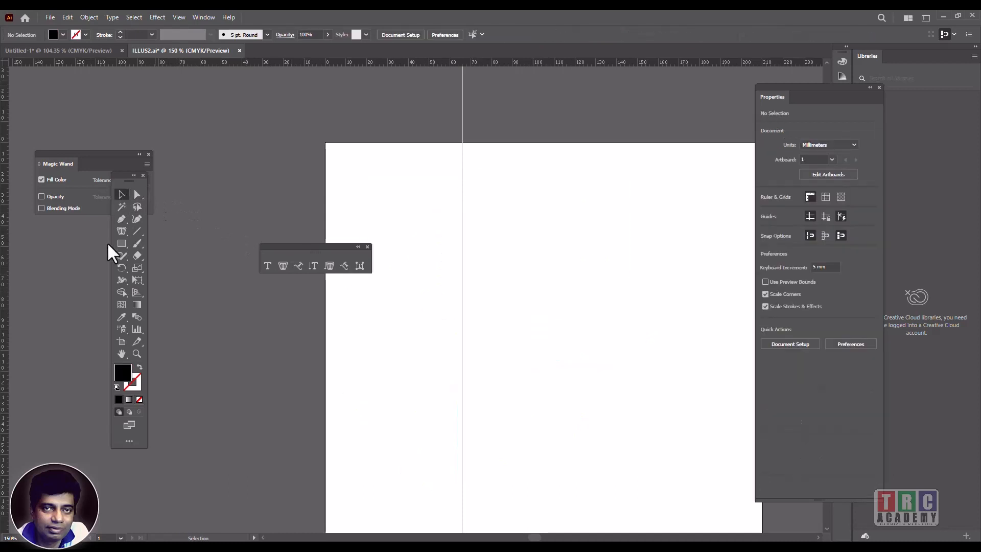
# Create a text frame about 54 mm wide and 111 mm high with placeholder text and place the text cursor in its second paragraph.
pyautogui.click(267, 265)
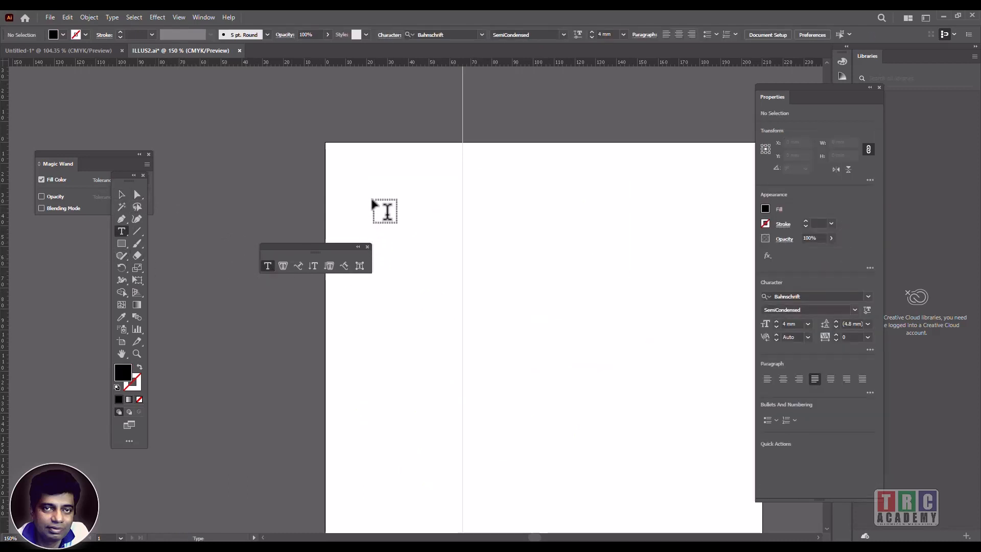
pyautogui.moveTo(371, 199); pyautogui.dragTo(485, 432)
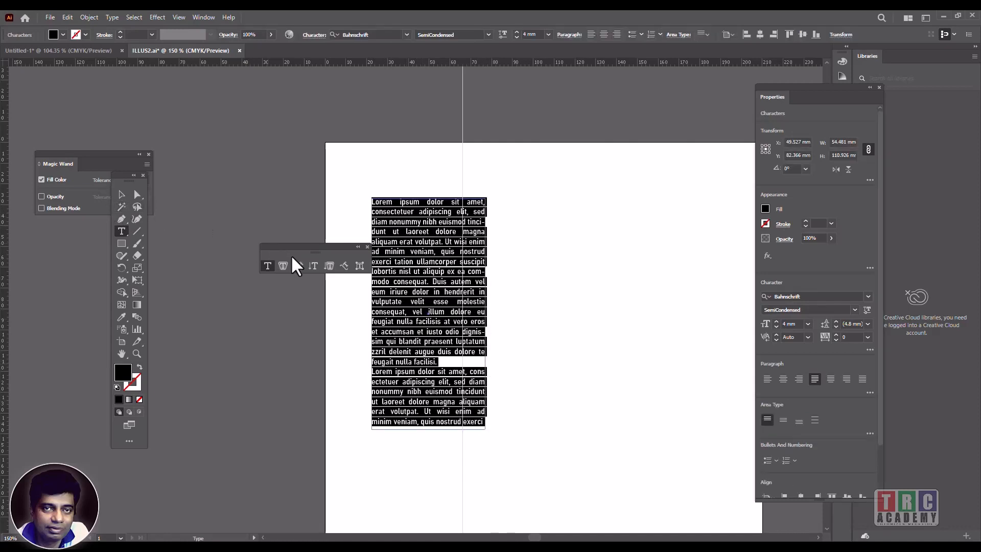
pyautogui.click(121, 194)
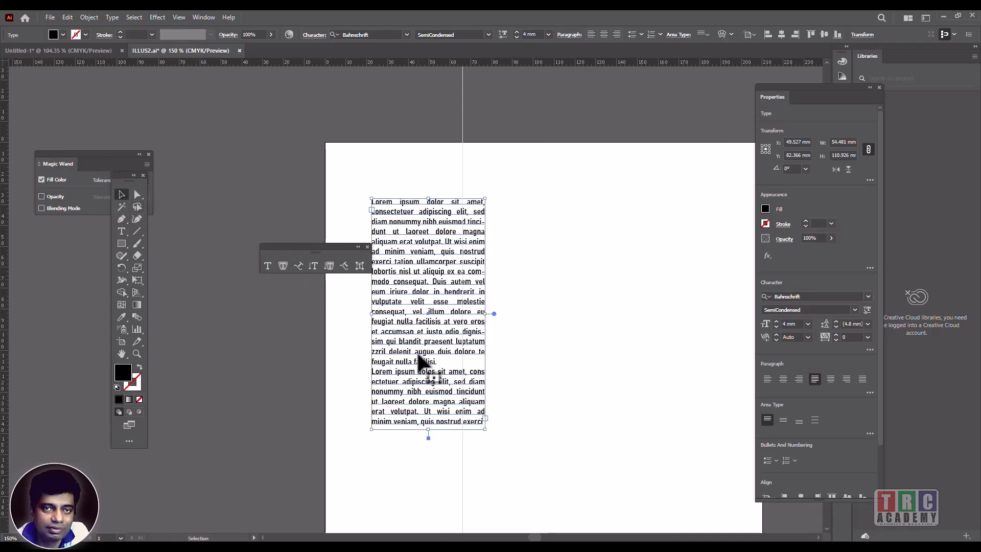
pyautogui.click(268, 265)
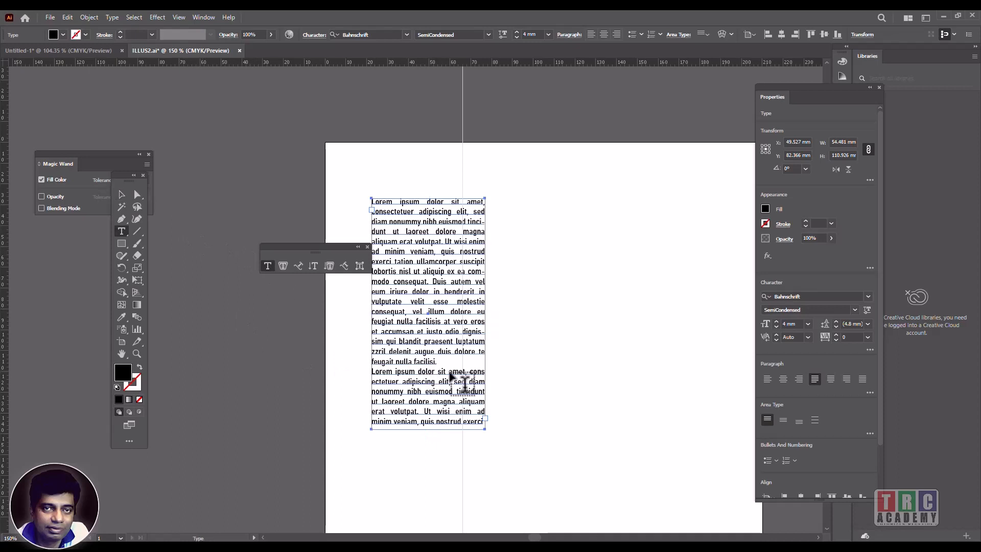
pyautogui.click(454, 387)
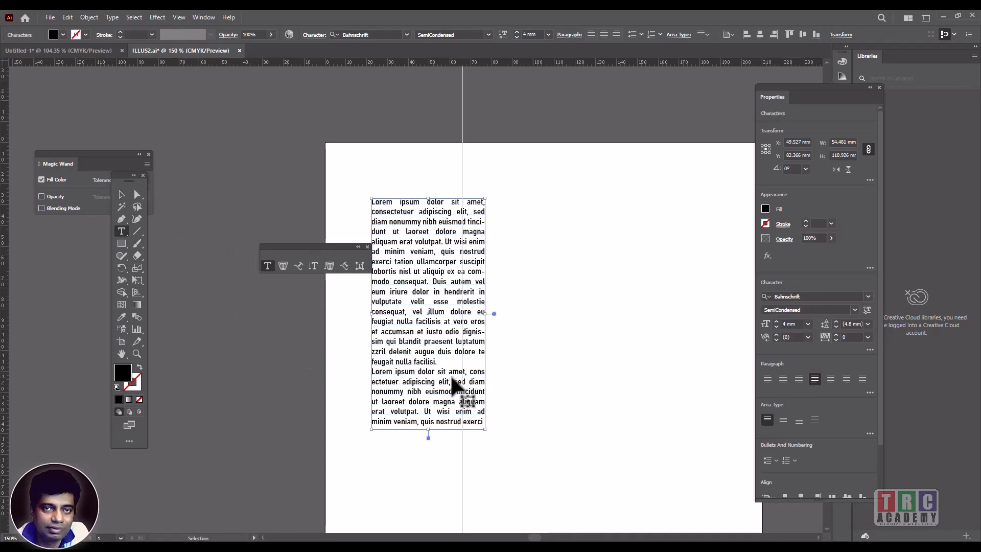
# Continue the placeholder text frame into a linked empty frame beside it, about 53 mm wide and 108 mm high.
pyautogui.hotkey('ctrl', 'a')
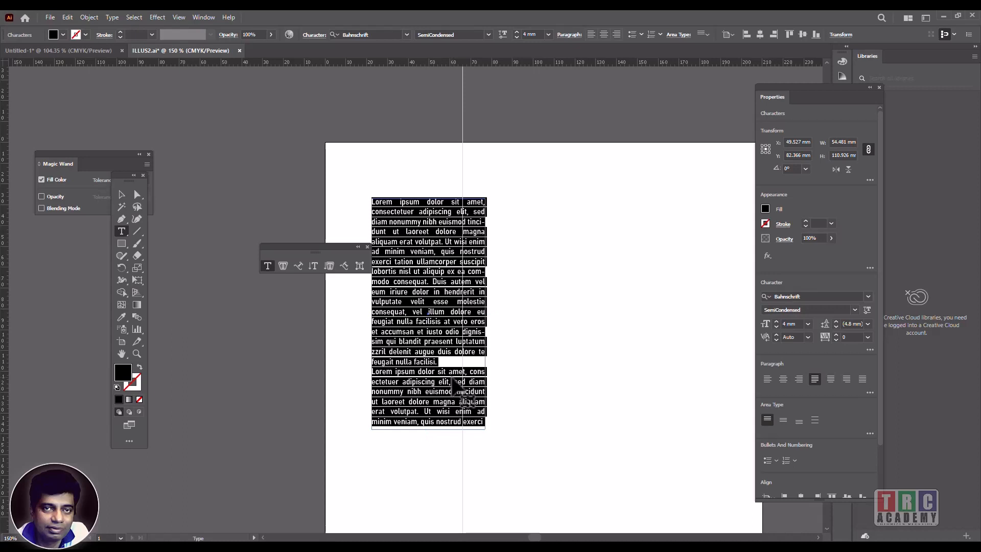
pyautogui.click(453, 379)
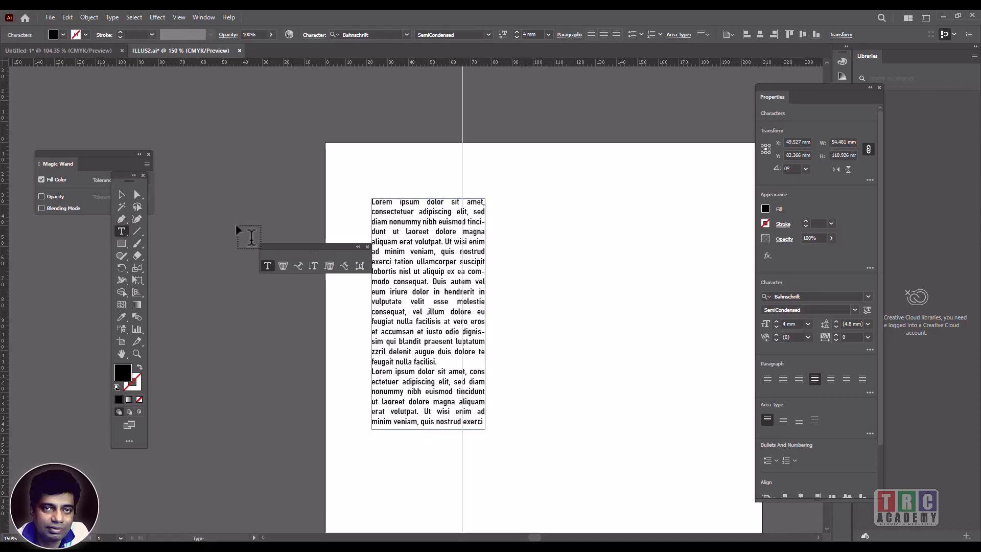
pyautogui.click(121, 194)
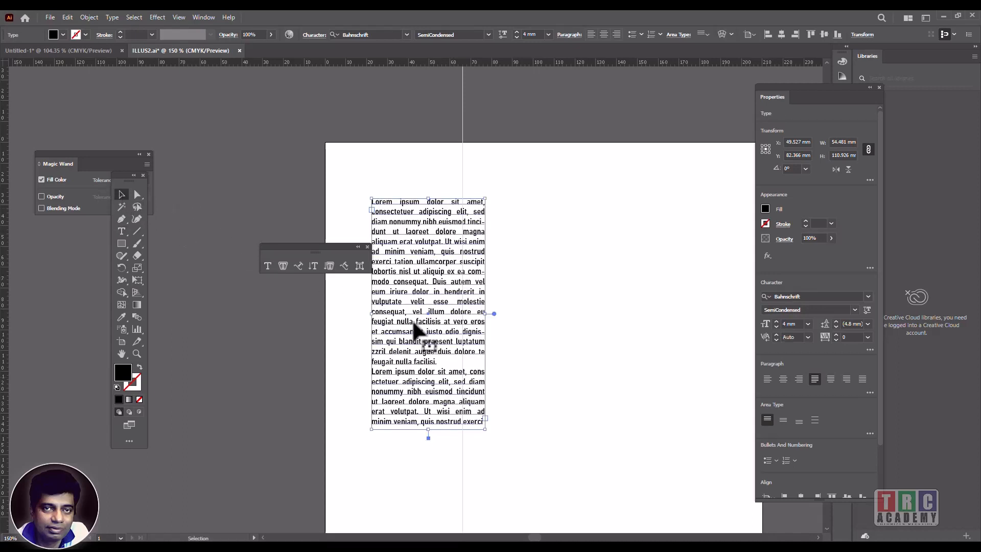
pyautogui.click(483, 416)
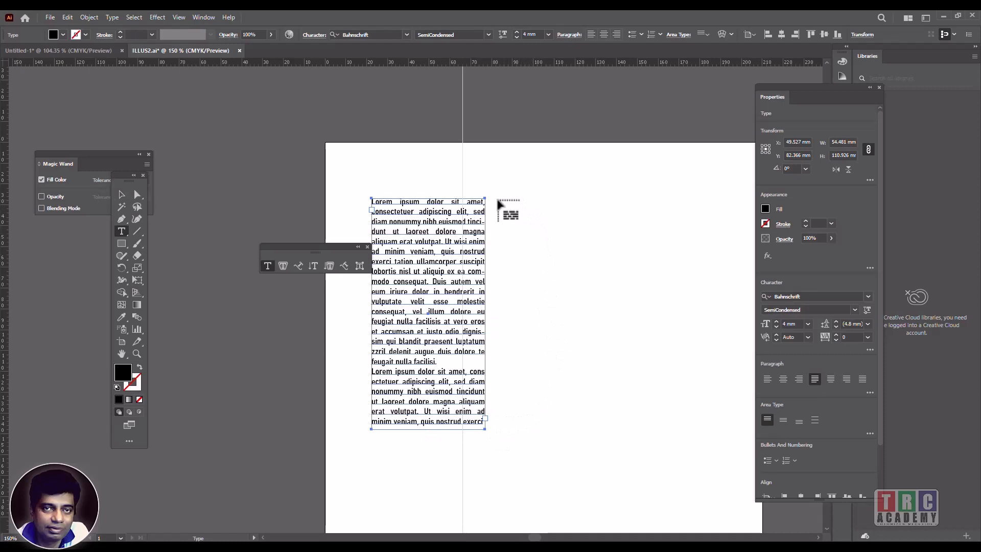
pyautogui.moveTo(503, 198); pyautogui.dragTo(613, 422)
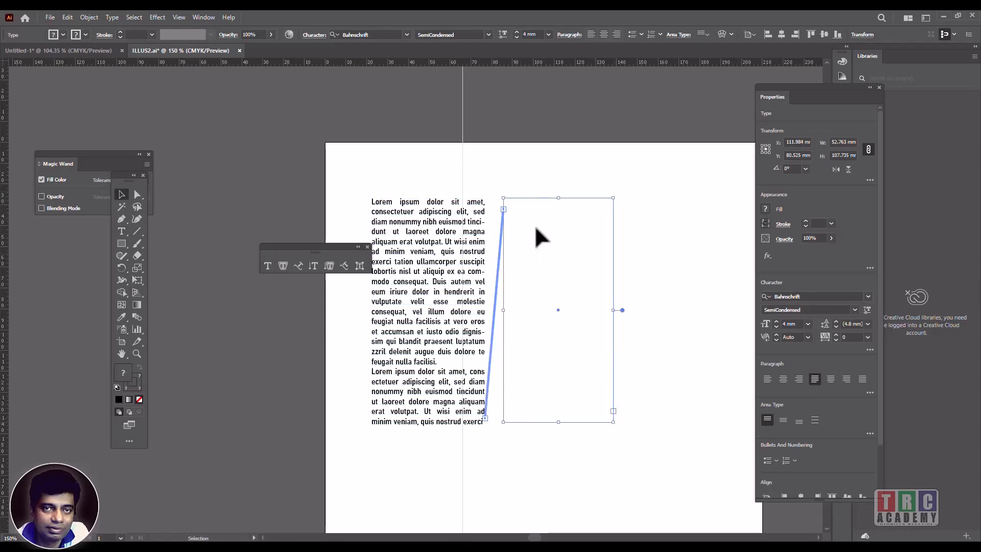
# Copy the text from "nummy nibh" in the first paragraph to near the frame's end and paste it at the end to fill the linked frame.
pyautogui.click(268, 265)
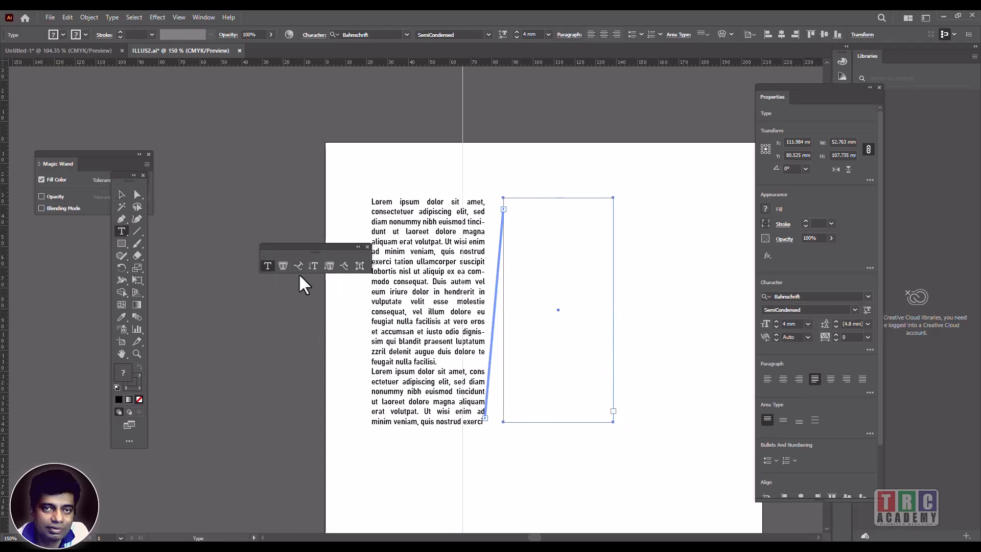
pyautogui.click(434, 295)
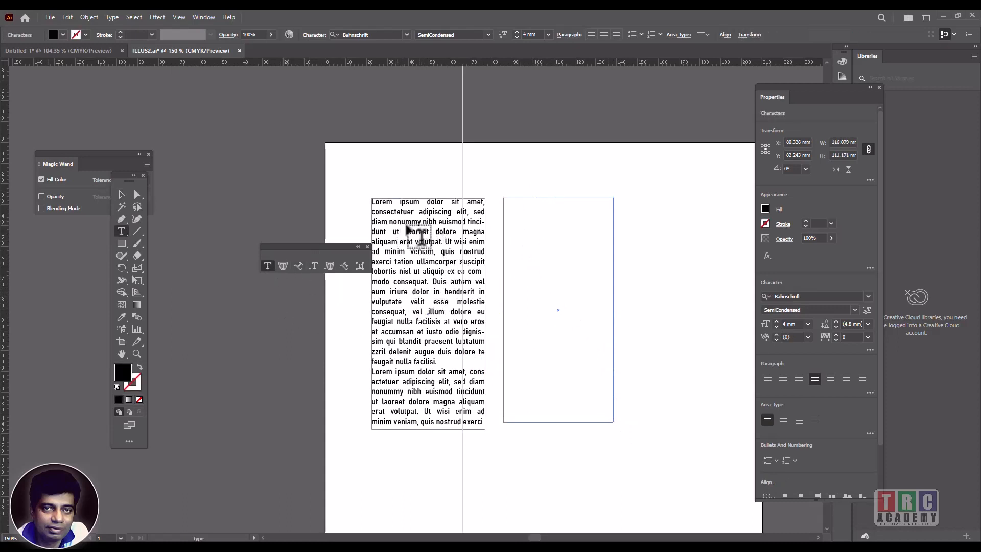
pyautogui.moveTo(397, 221); pyautogui.dragTo(480, 422)
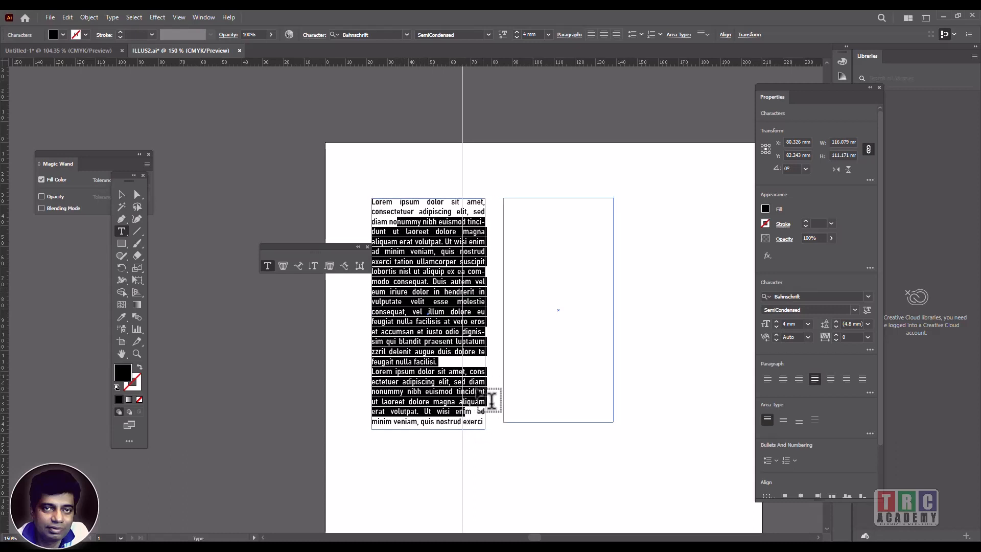
pyautogui.click(482, 427)
pyautogui.click(486, 430)
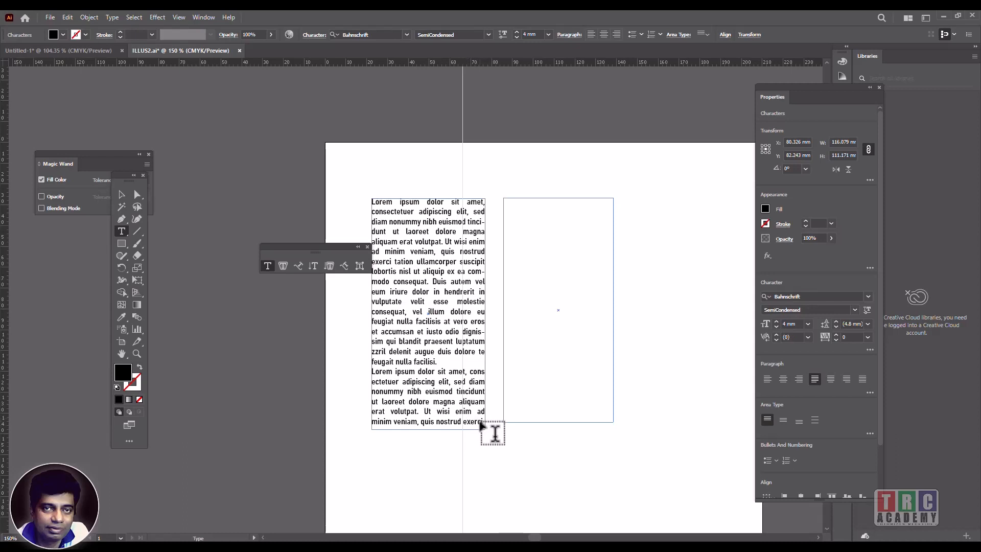
pyautogui.write('nummy nibh euismod tincidunt ut laoreet dolore magna aliquam erat volutpat. Ut wisi enim ad minim veniam, quis nostrud exerci tation ullamcorper suscipit lobortis nisl ut aliquip ex ea commodo consequat. Duis autem vel eum iriure dolor in hendrerit in vulputate velit esse molestie consequat, vel illum dolore eu feugiat nulla facilisis at vero eros et accumsan et iusto odio dignissim qui blandit praesent luptatum zzril delenit augue duis dolore te feugait nulla facilisi. Lorem ipsum dolor sit amet, cons ectetuer adipiscing elit, sed diam nonummy nibh euismod tincidunt ut laoreet dolore magna aliquam erat volutpat. Ut wisi eni')
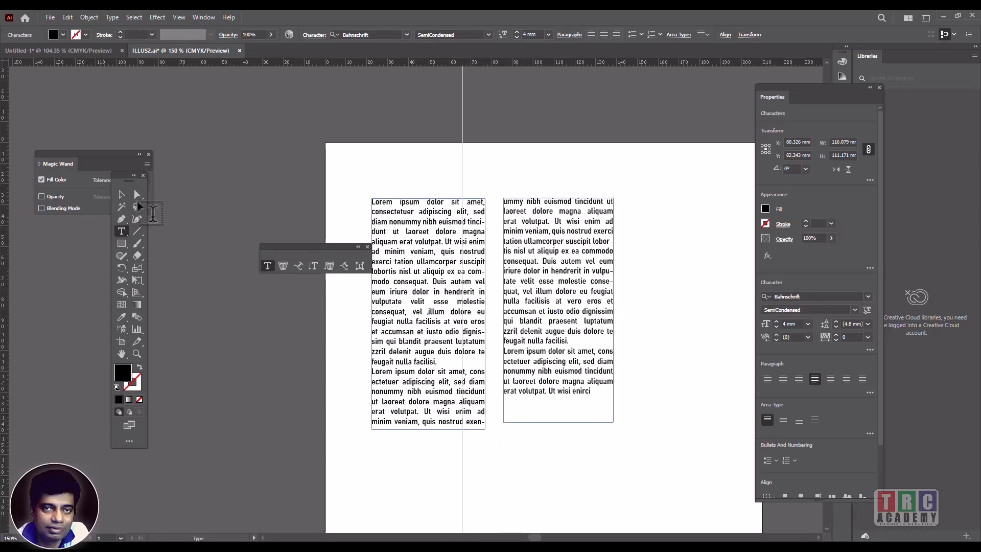
# Resize the linked text frames to about 119 mm by 145 mm overall and move them to about X 126 mm, Y 89 mm.
pyautogui.click(119, 194)
pyautogui.click(429, 423)
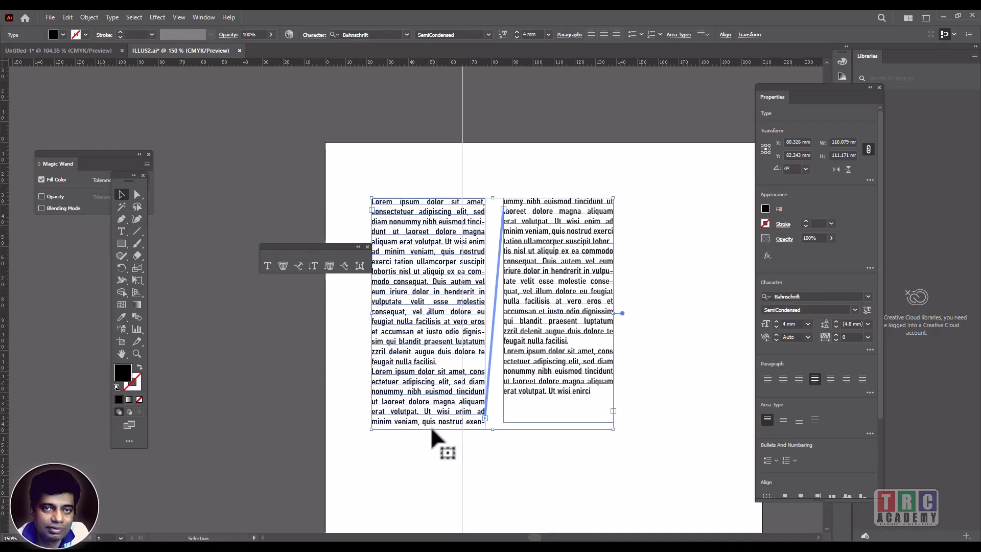
pyautogui.moveTo(430, 428); pyautogui.dragTo(465, 479)
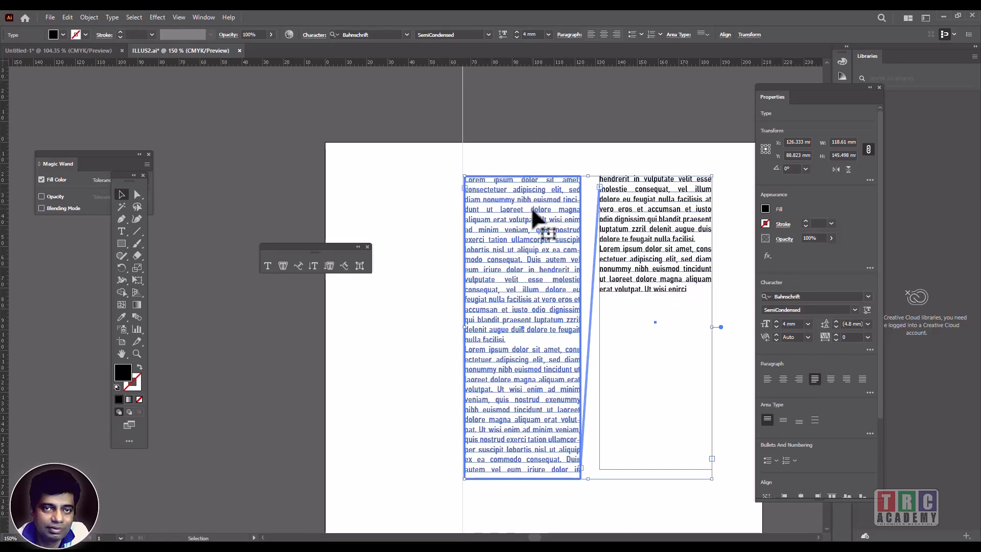
# Delete both linked text frames together with their text.
pyautogui.moveTo(437, 150); pyautogui.dragTo(739, 512)
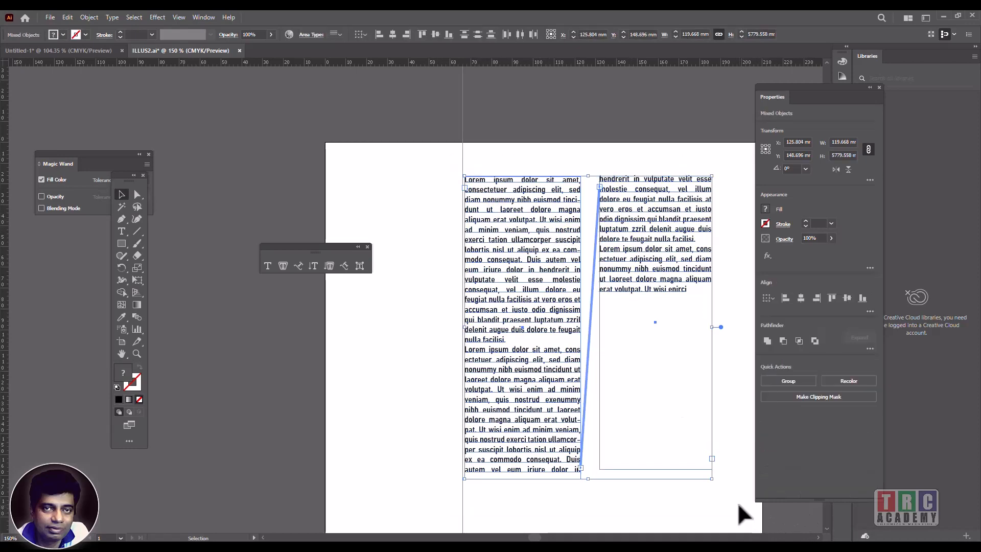
pyautogui.press('Delete')
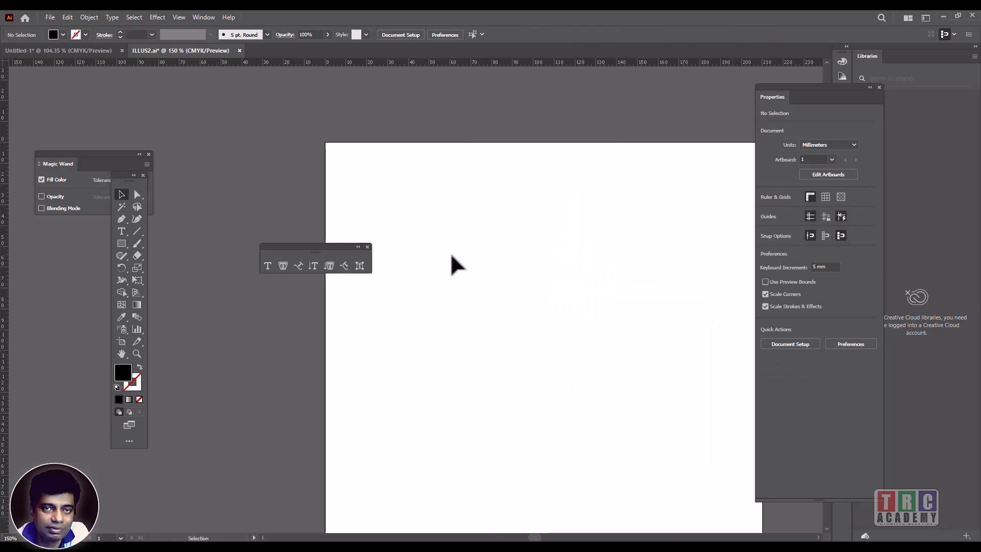